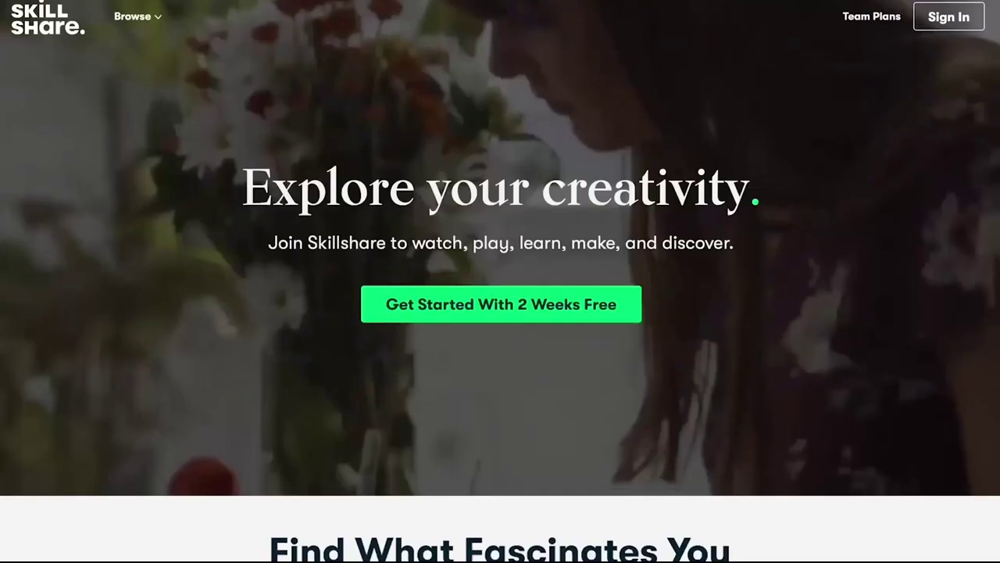
Step: Scroll the Skillshare listings and open the Botanical Illustration class page
{"action": "scroll", "coordinate": [500, 247], "scroll_direction": "down", "scroll_amount": 1}
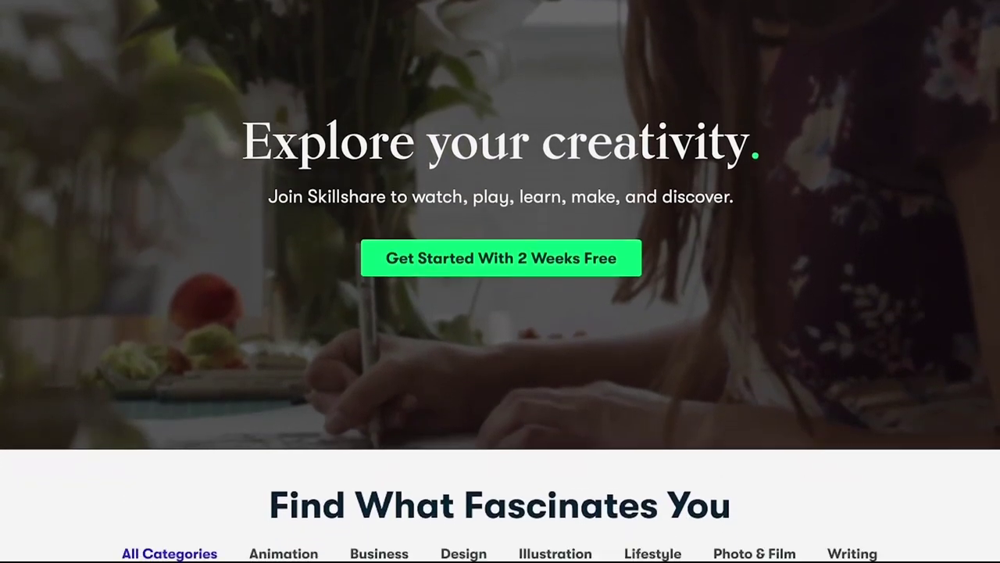
{"action": "scroll", "coordinate": [500, 282], "scroll_direction": "down", "scroll_amount": 5}
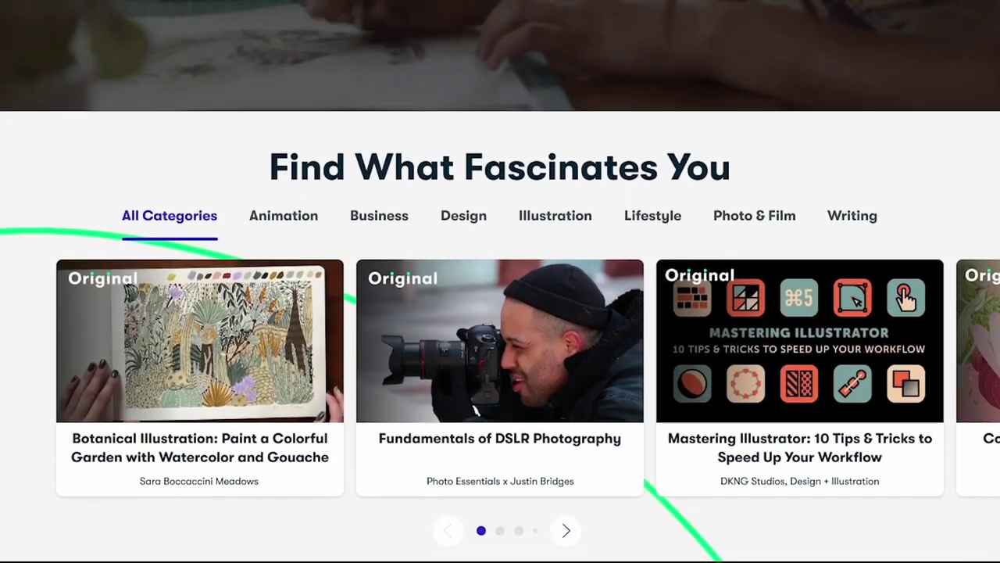
{"action": "scroll", "coordinate": [333, 401], "scroll_direction": "down", "scroll_amount": 1}
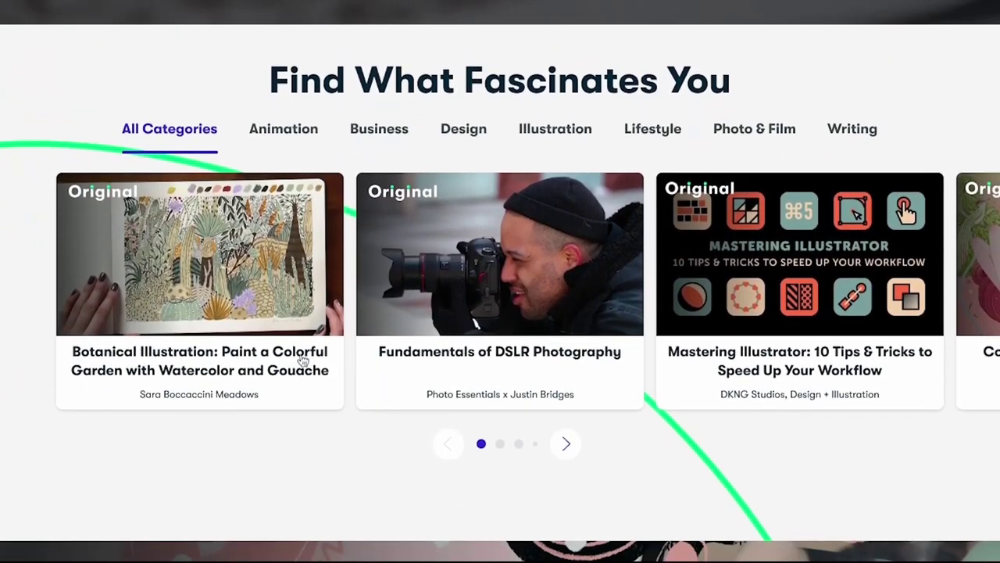
{"action": "left_click", "coordinate": [230, 272]}
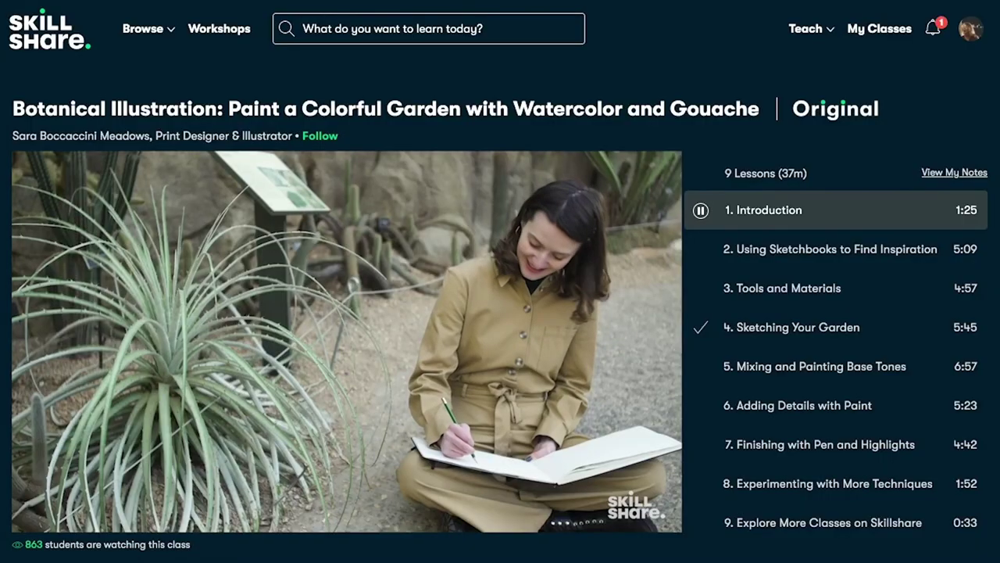
Step: View the Botanical Illustration class's Reviews, Discussions and Projects tabs
{"action": "scroll", "coordinate": [500, 281], "scroll_direction": "down", "scroll_amount": 4}
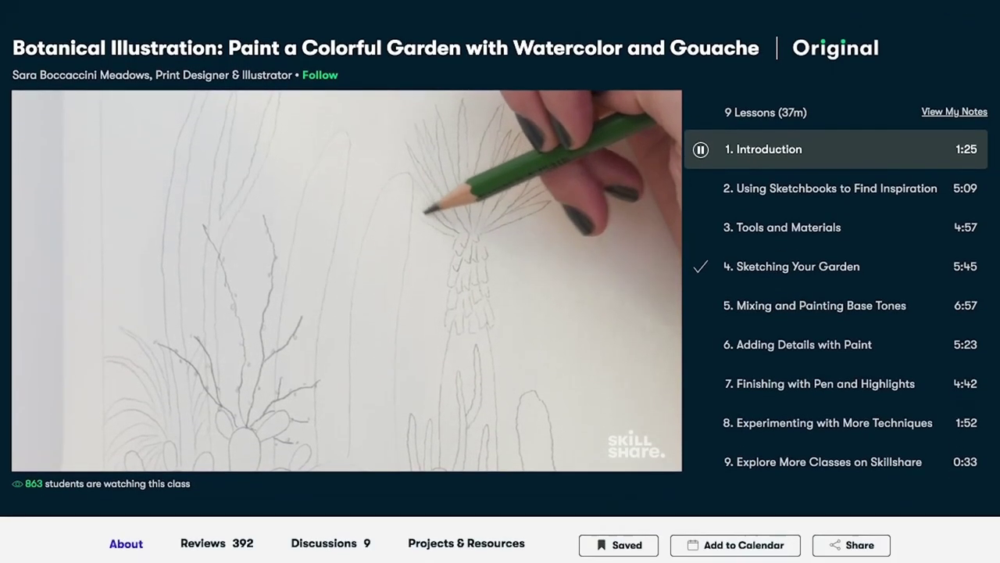
{"action": "scroll", "coordinate": [500, 282], "scroll_direction": "down", "scroll_amount": 1}
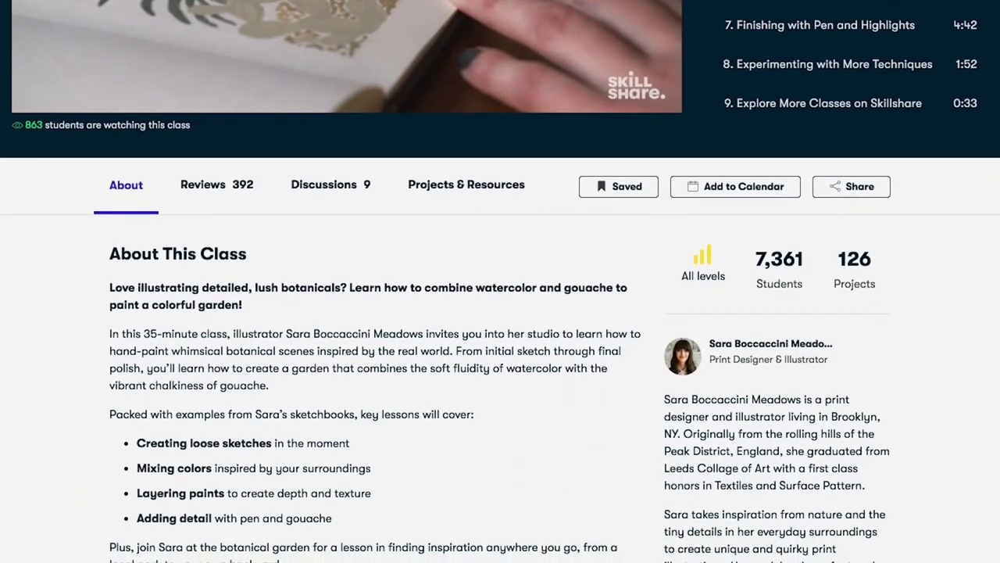
{"action": "left_click", "coordinate": [216, 185]}
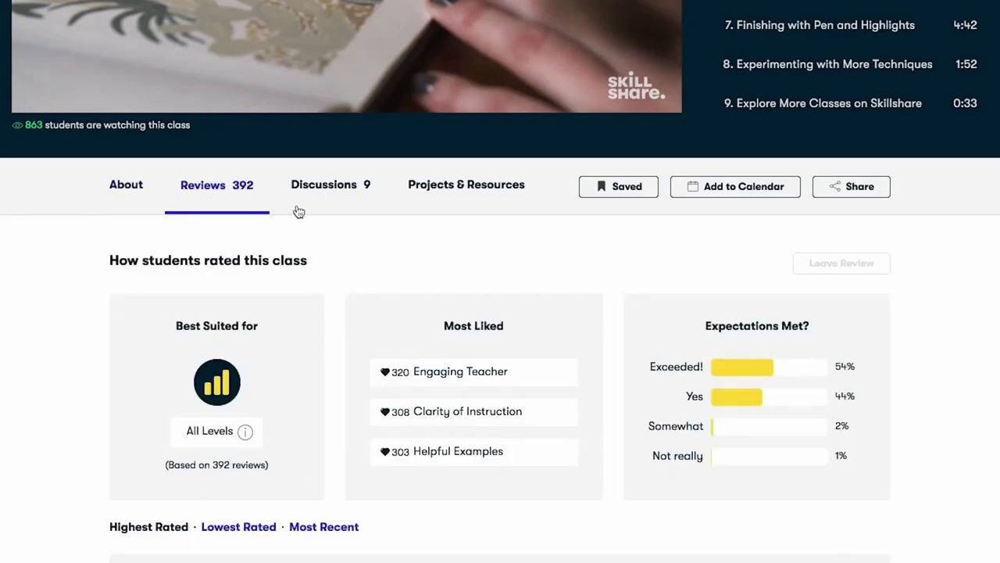
{"action": "left_click", "coordinate": [328, 205]}
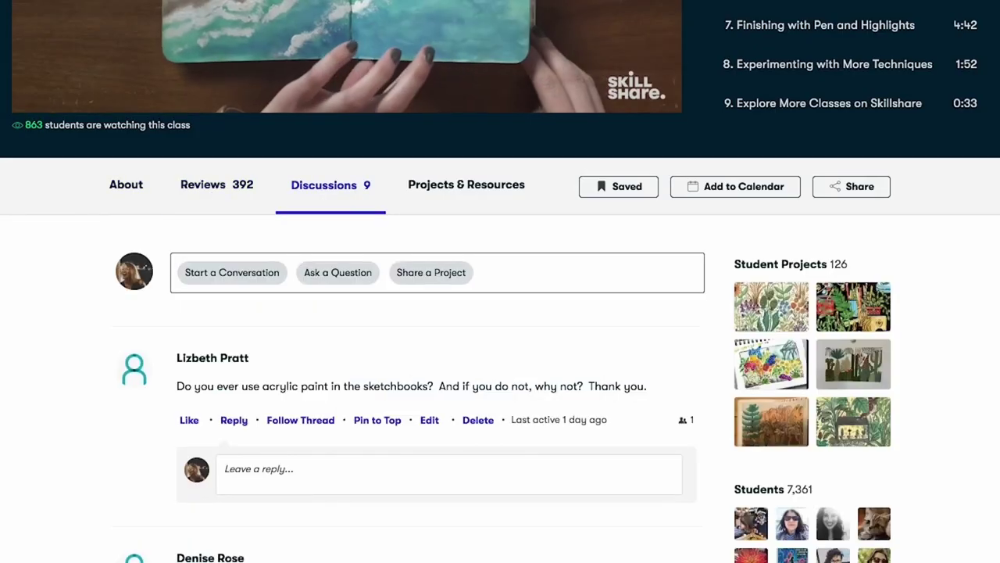
{"action": "left_click", "coordinate": [457, 202]}
Step: Browse the Web Development category and search Skillshare for 'Logo D'
{"action": "scroll", "coordinate": [457, 204], "scroll_direction": "down", "scroll_amount": 1}
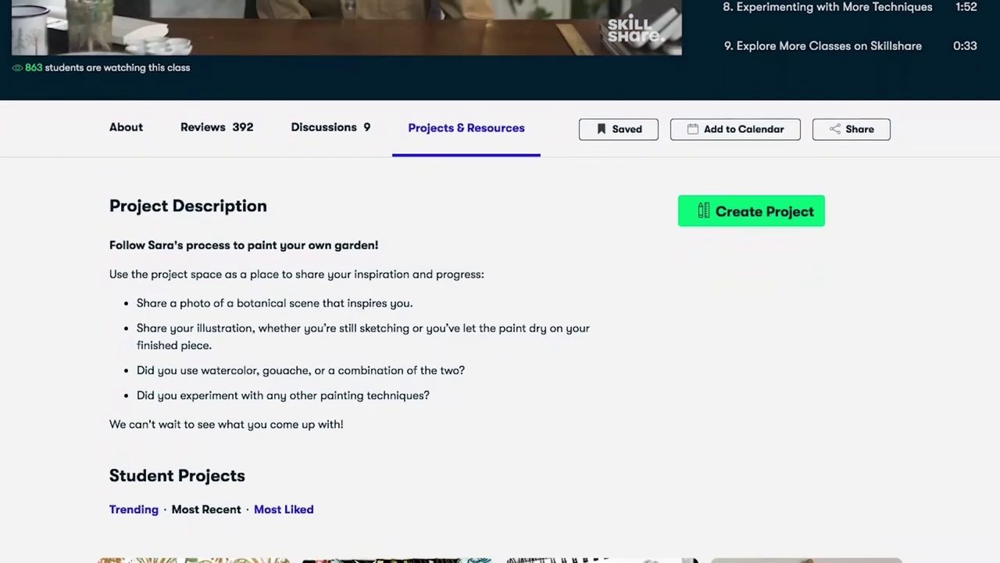
{"action": "scroll", "coordinate": [500, 312], "scroll_direction": "down", "scroll_amount": 1}
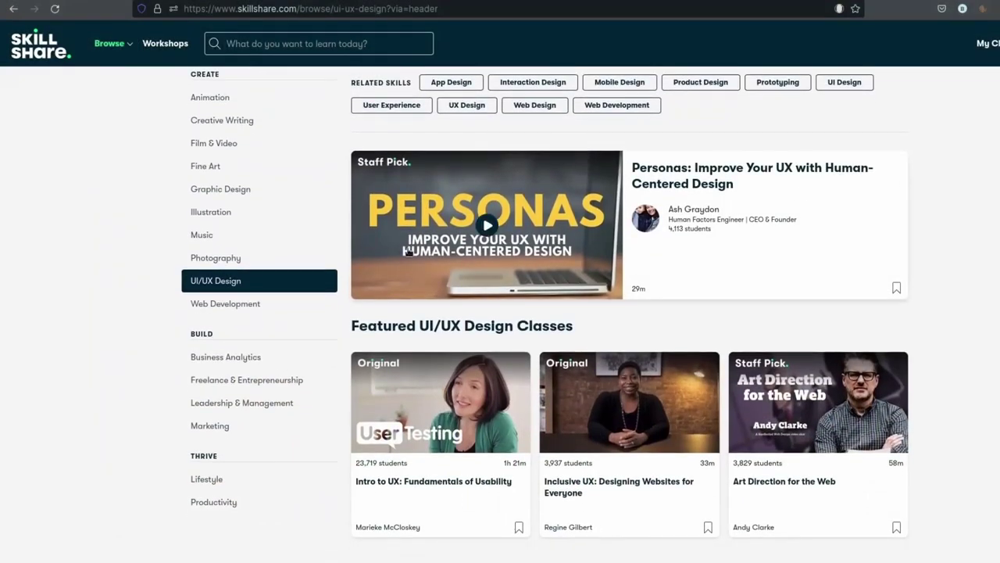
{"action": "left_click", "coordinate": [266, 304]}
{"action": "scroll", "coordinate": [938, 317], "scroll_direction": "down", "scroll_amount": 1}
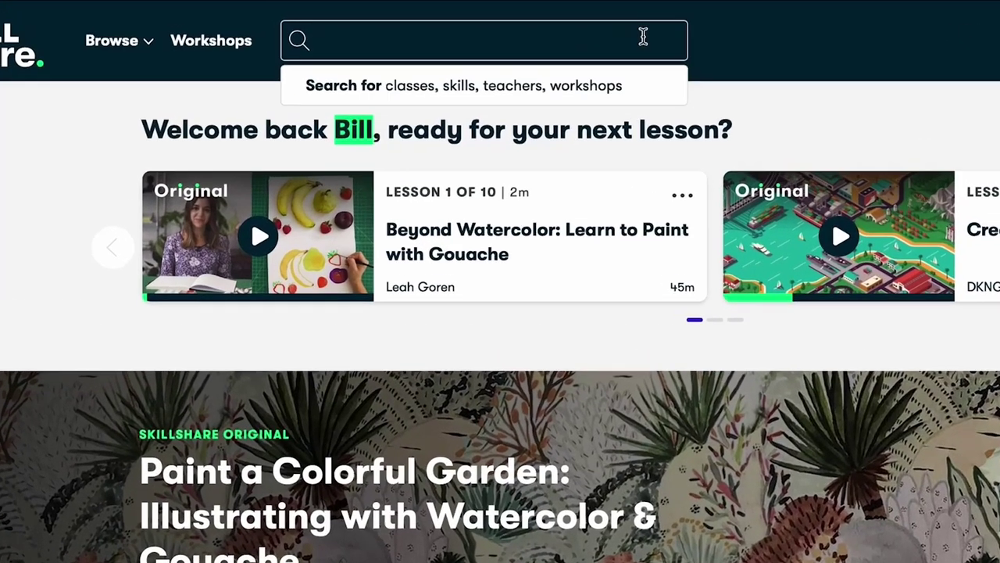
{"action": "type", "text": "Log"}
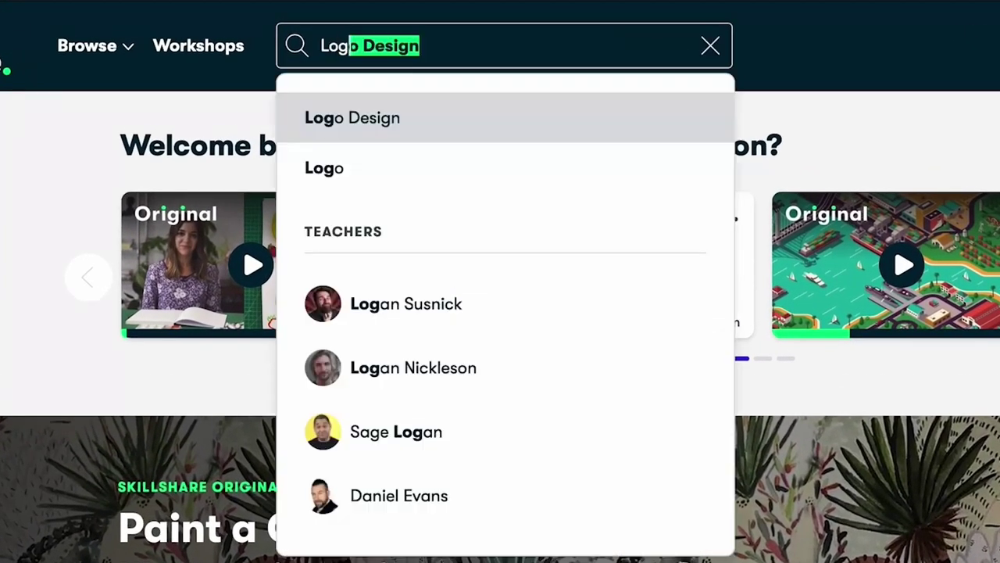
{"action": "type", "text": "o D"}
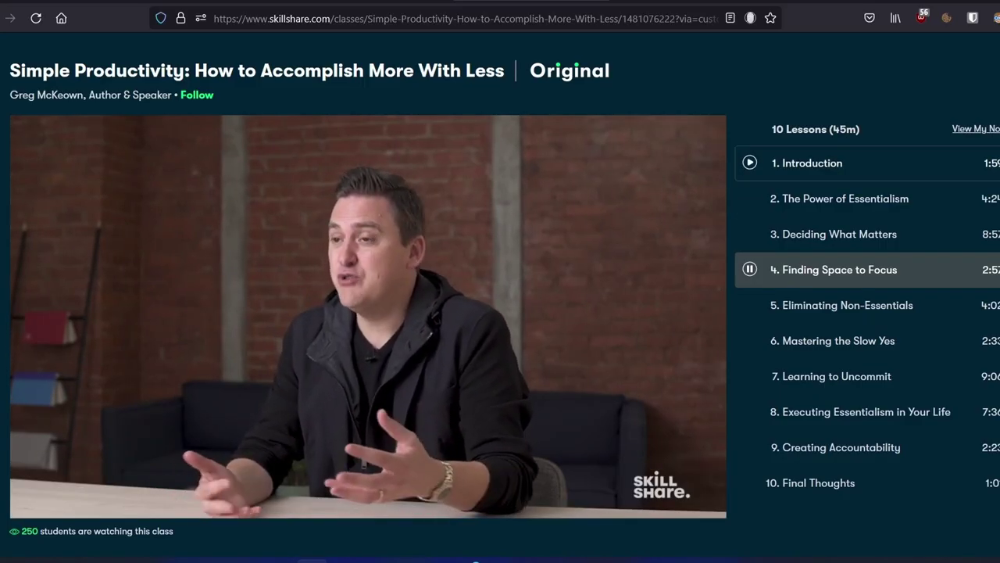
Step: Scroll through the Real Productivity class's Projects & Resources section
{"action": "scroll", "coordinate": [500, 313], "scroll_direction": "down", "scroll_amount": 5}
{"action": "scroll", "coordinate": [500, 313], "scroll_direction": "down", "scroll_amount": 3}
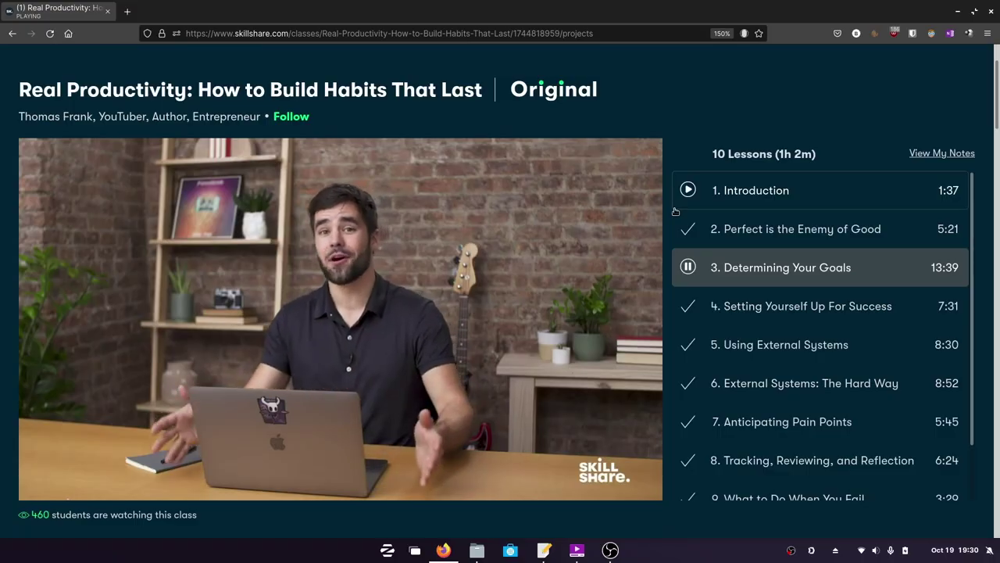
{"action": "left_click_drag", "start_coordinate": [996, 113], "coordinate": [997, 230]}
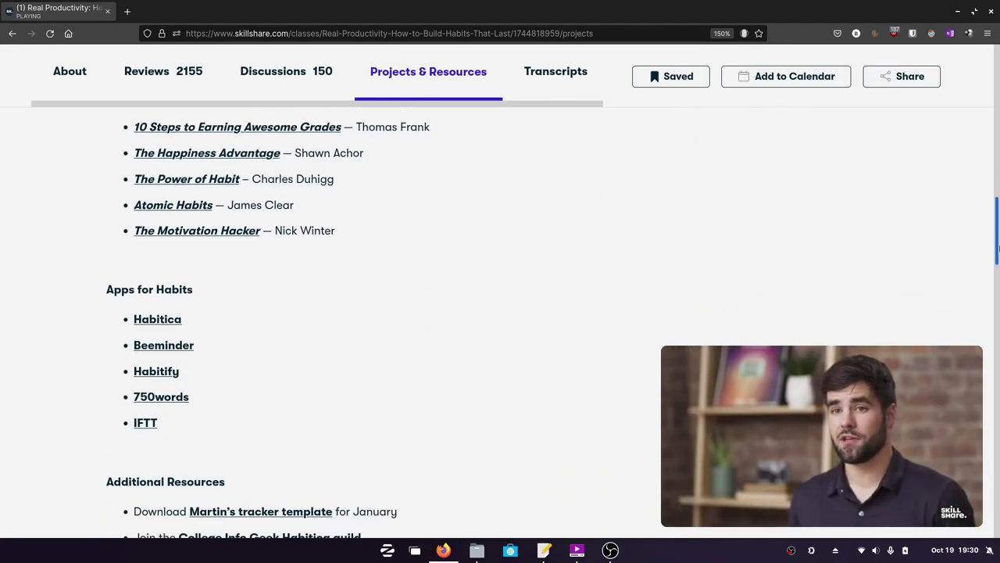
{"action": "left_click_drag", "start_coordinate": [998, 265], "coordinate": [983, 104]}
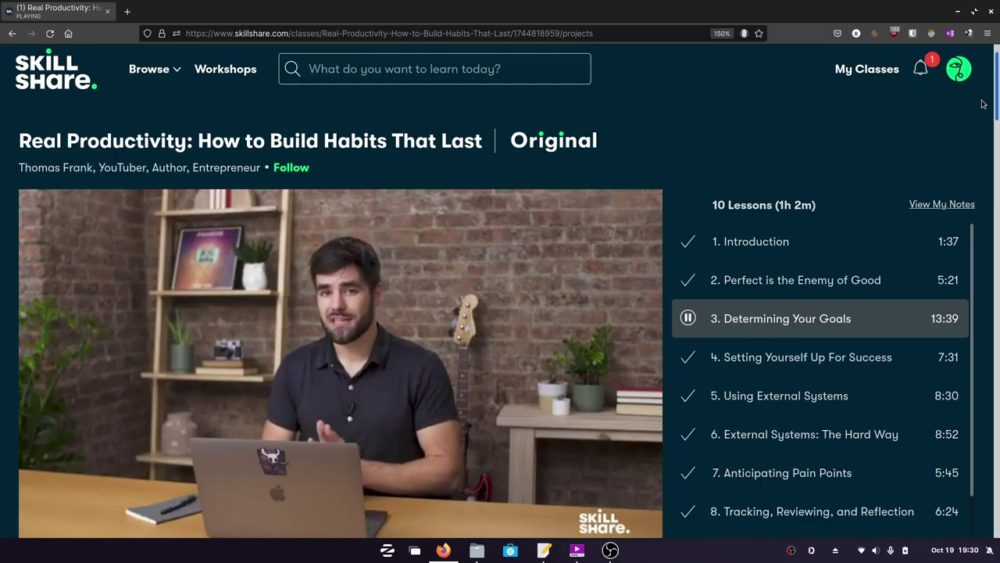
{"action": "scroll", "coordinate": [808, 264], "scroll_direction": "down", "scroll_amount": 2}
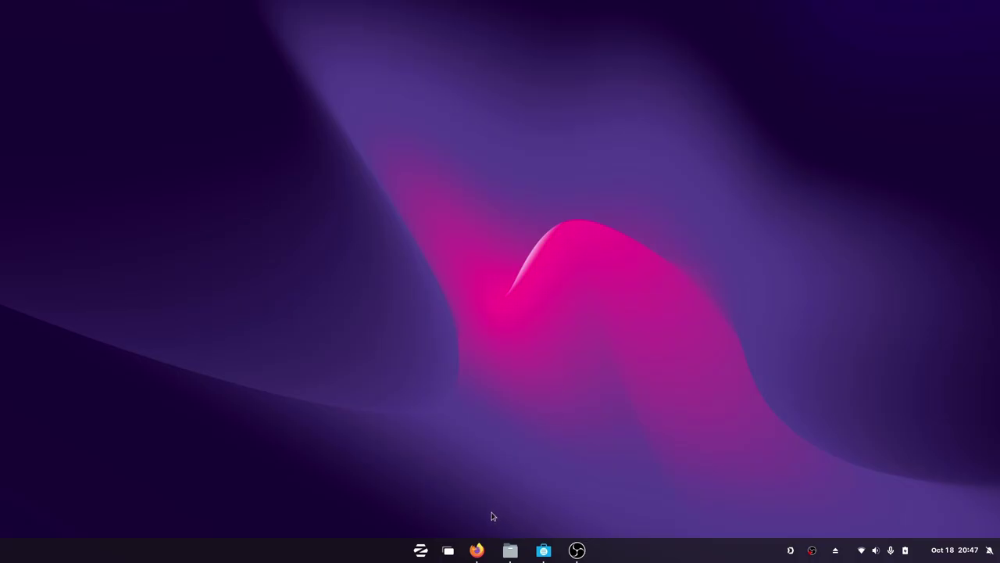
Step: Bring back the browser and review the onedrive README's feature list
{"action": "left_click", "coordinate": [483, 546]}
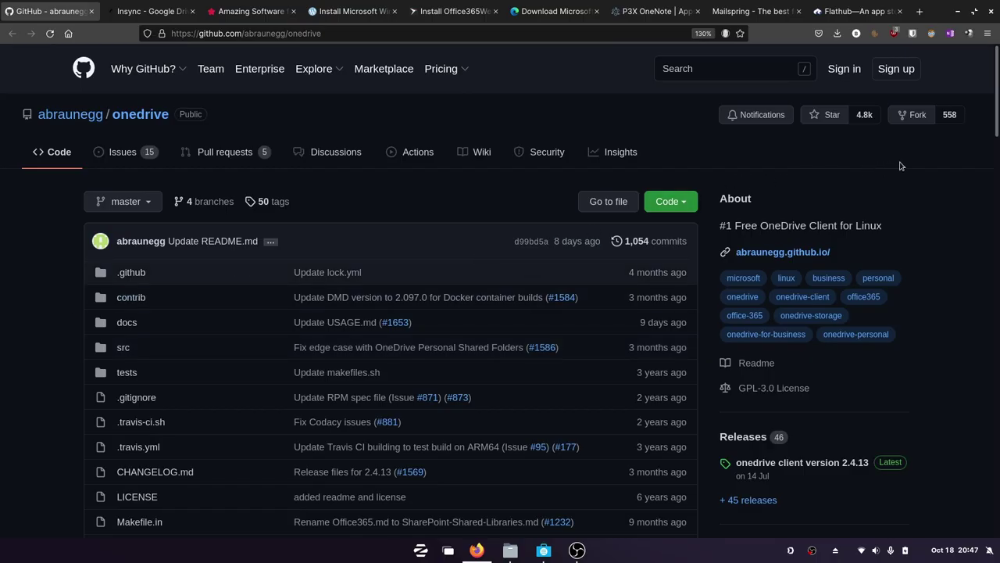
{"action": "left_click_drag", "start_coordinate": [997, 112], "coordinate": [998, 148]}
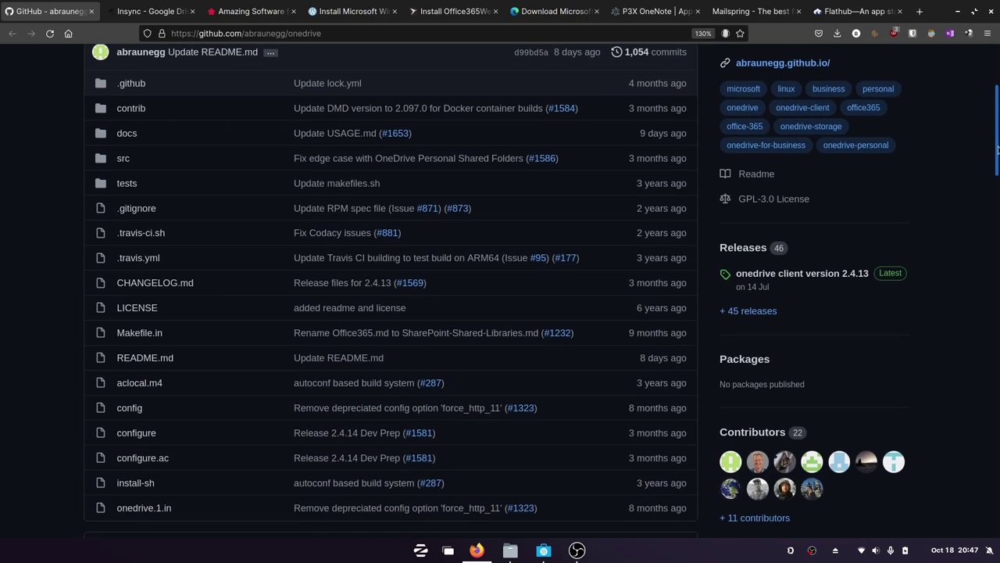
{"action": "scroll", "coordinate": [493, 281], "scroll_direction": "down", "scroll_amount": 6}
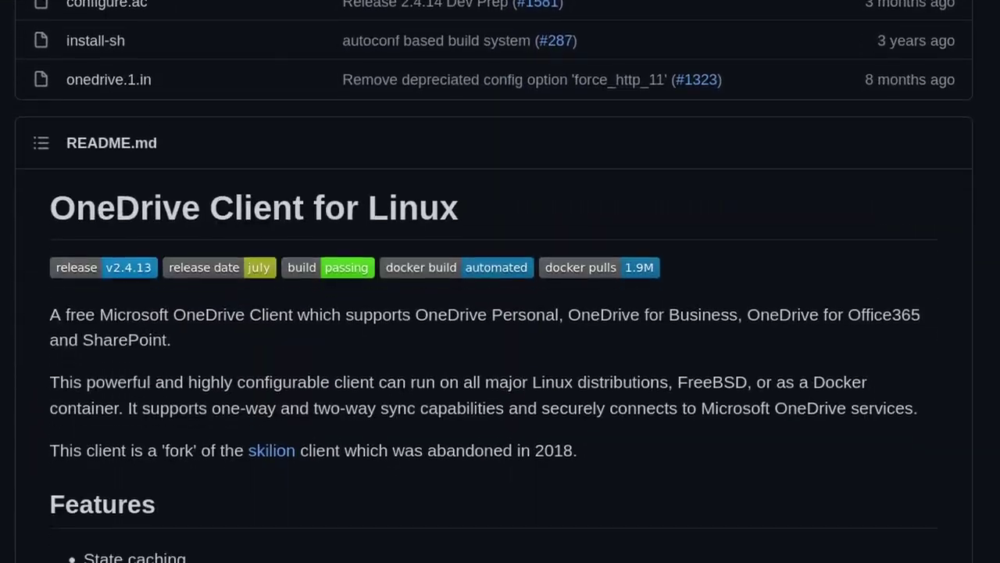
{"action": "scroll", "coordinate": [494, 281], "scroll_direction": "up", "scroll_amount": 1}
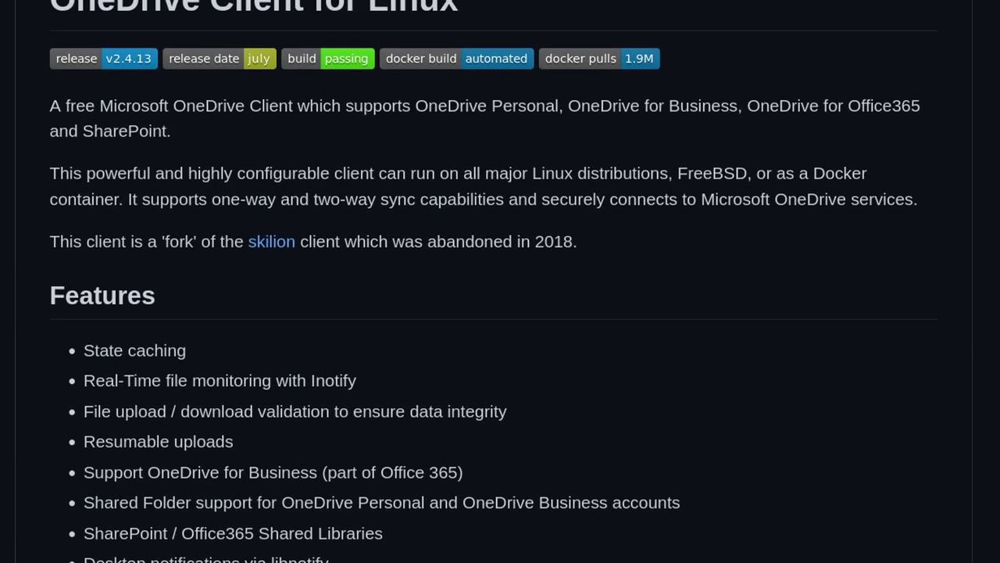
{"action": "scroll", "coordinate": [920, 331], "scroll_direction": "up", "scroll_amount": 20}
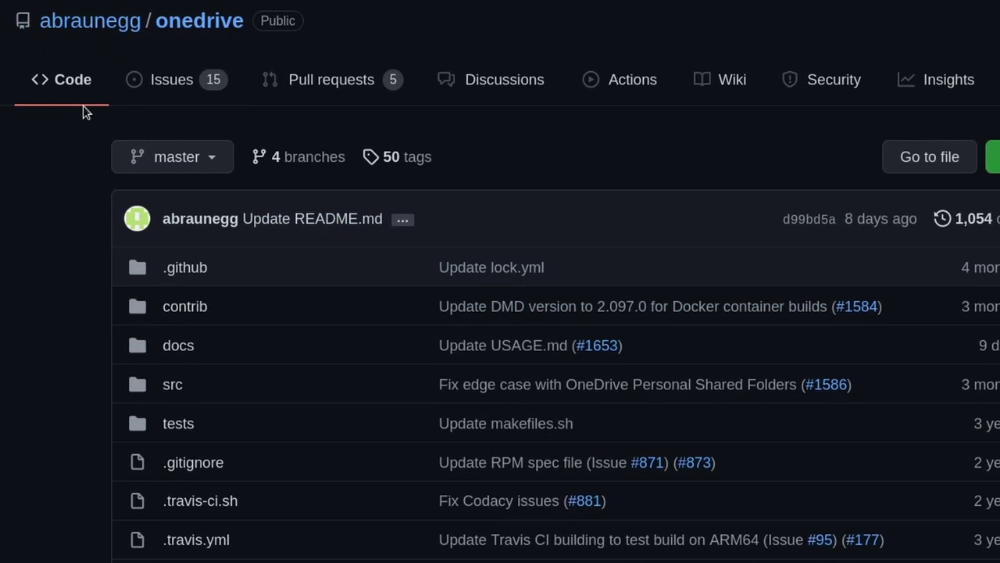
{"action": "scroll", "coordinate": [30, 230], "scroll_direction": "down", "scroll_amount": 12}
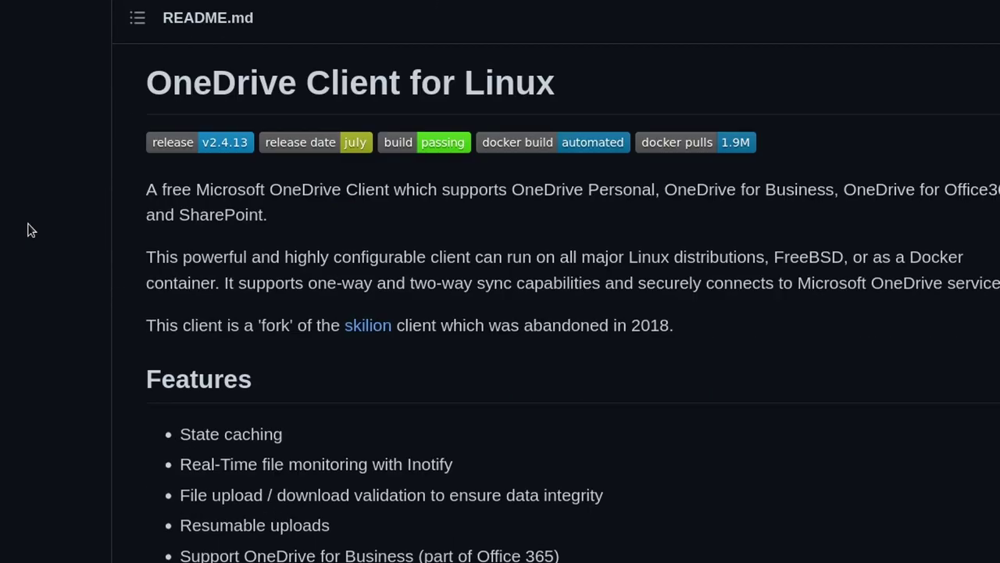
{"action": "scroll", "coordinate": [102, 219], "scroll_direction": "down", "scroll_amount": 5}
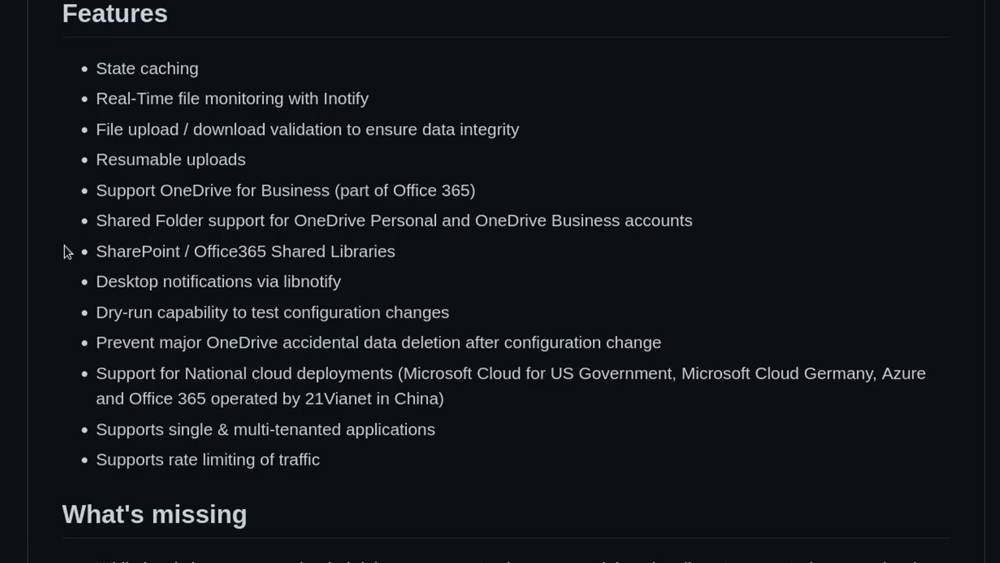
{"action": "scroll", "coordinate": [3, 258], "scroll_direction": "up", "scroll_amount": 8}
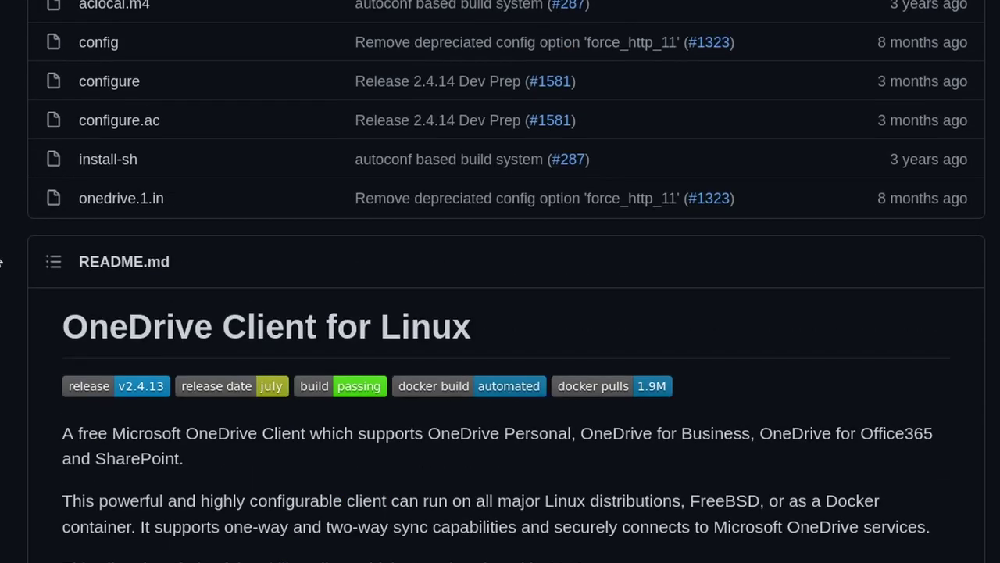
{"action": "scroll", "coordinate": [2, 263], "scroll_direction": "up", "scroll_amount": 6}
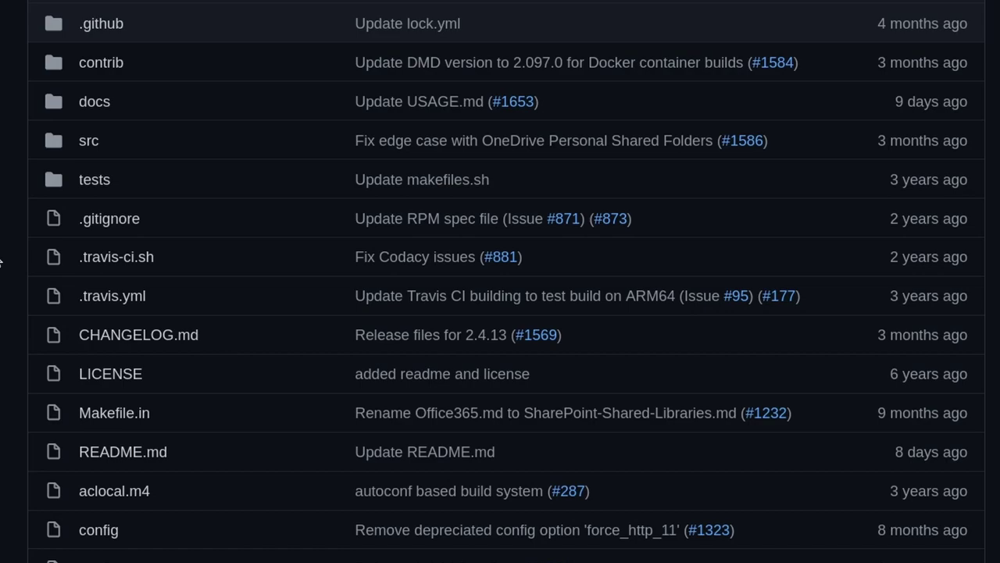
{"action": "scroll", "coordinate": [2, 263], "scroll_direction": "down", "scroll_amount": 14}
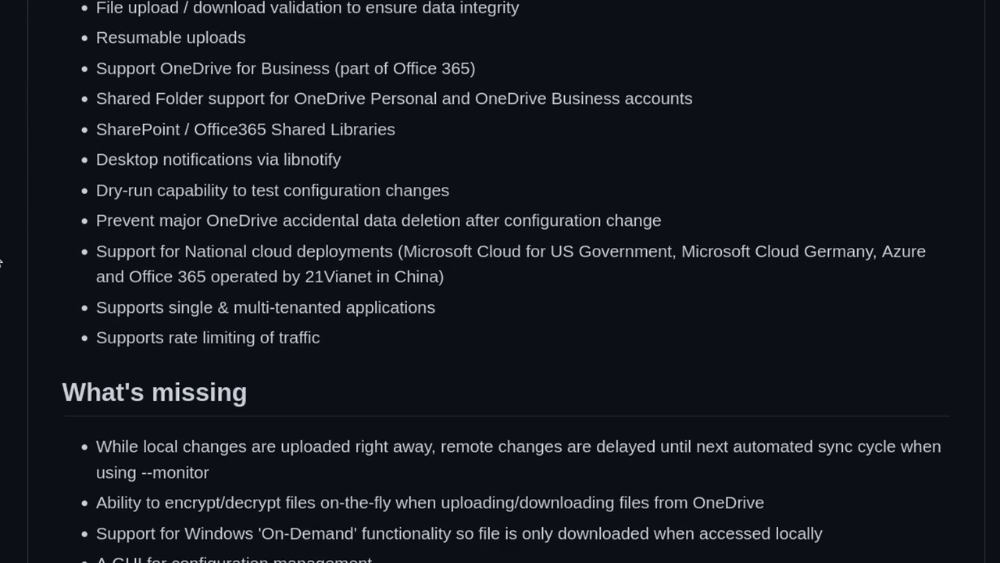
{"action": "scroll", "coordinate": [1, 263], "scroll_direction": "up", "scroll_amount": 2}
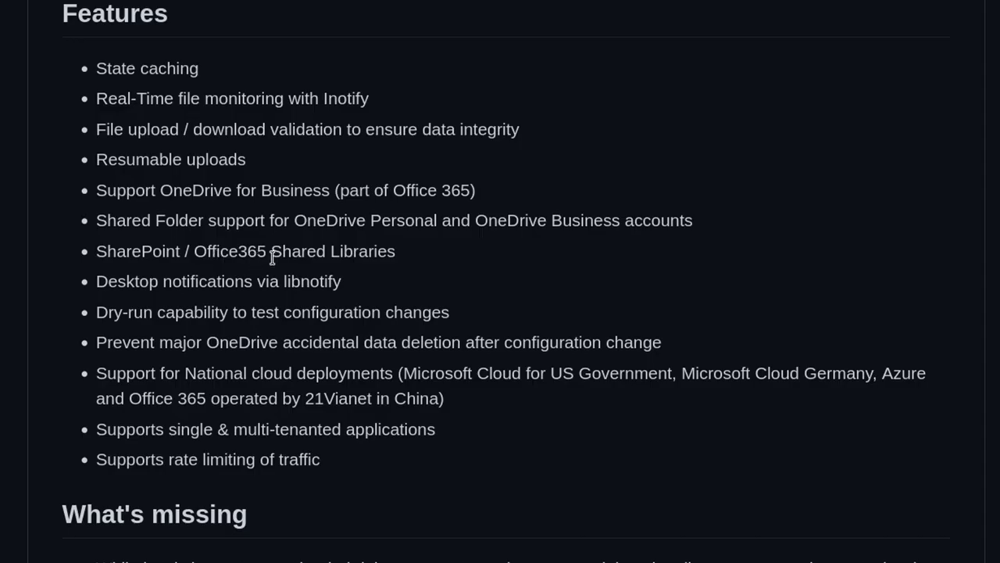
Step: Highlight the SharePoint / Office365 Shared Libraries feature line, then scroll to Documentation
{"action": "left_click_drag", "start_coordinate": [395, 252], "coordinate": [88, 240]}
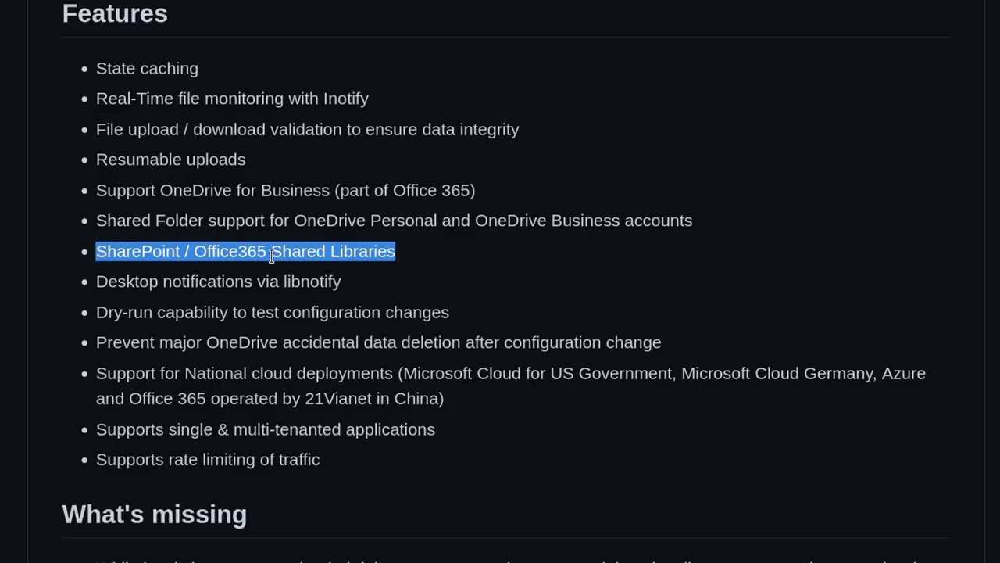
{"action": "left_click", "coordinate": [386, 254]}
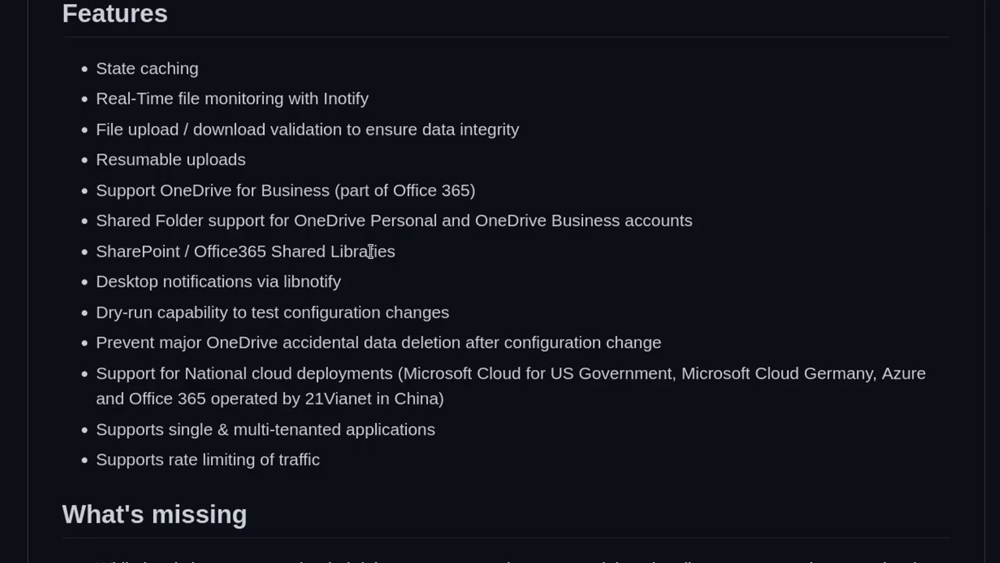
{"action": "left_click_drag", "start_coordinate": [393, 251], "coordinate": [115, 252]}
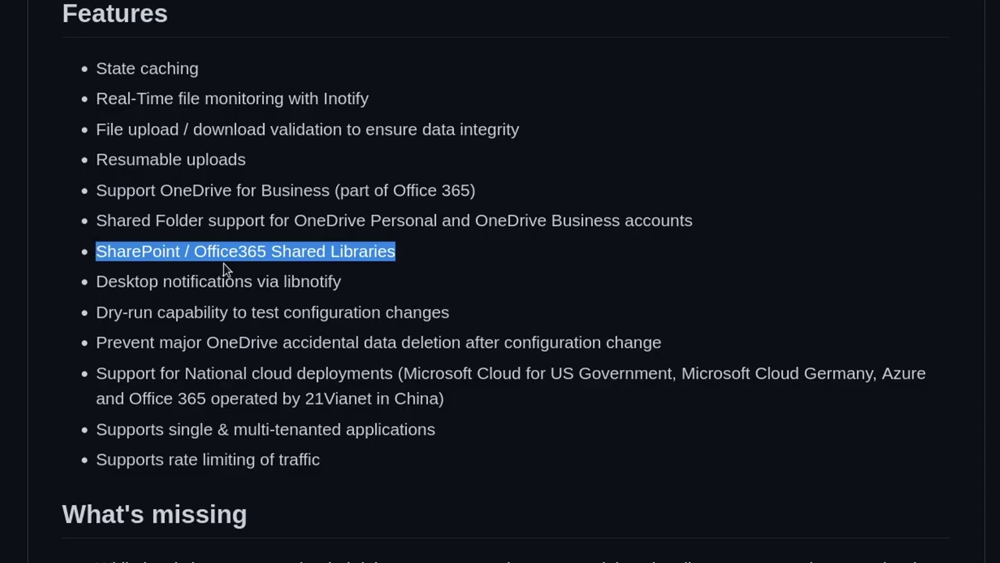
{"action": "left_click", "coordinate": [67, 391]}
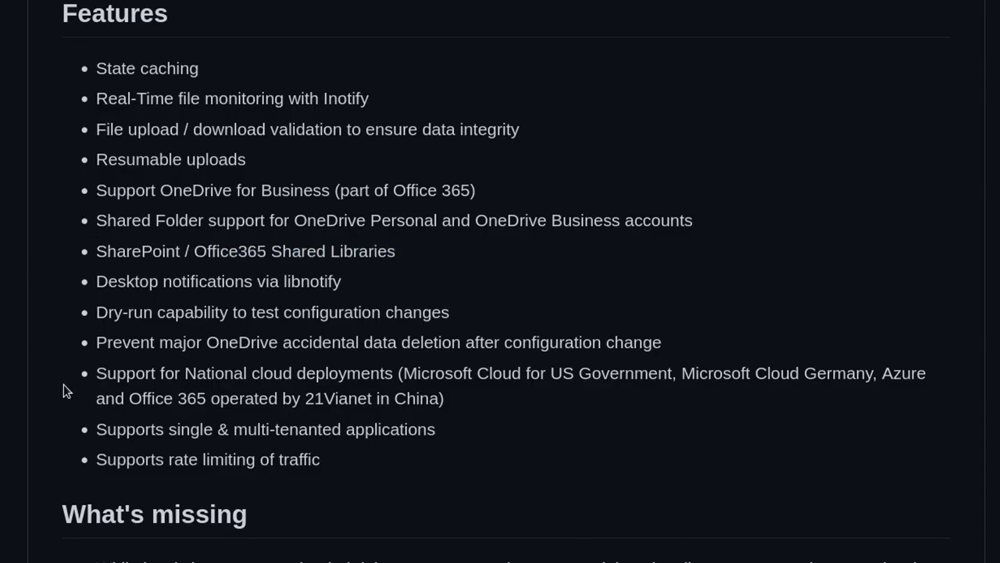
{"action": "scroll", "coordinate": [362, 451], "scroll_direction": "down", "scroll_amount": 6}
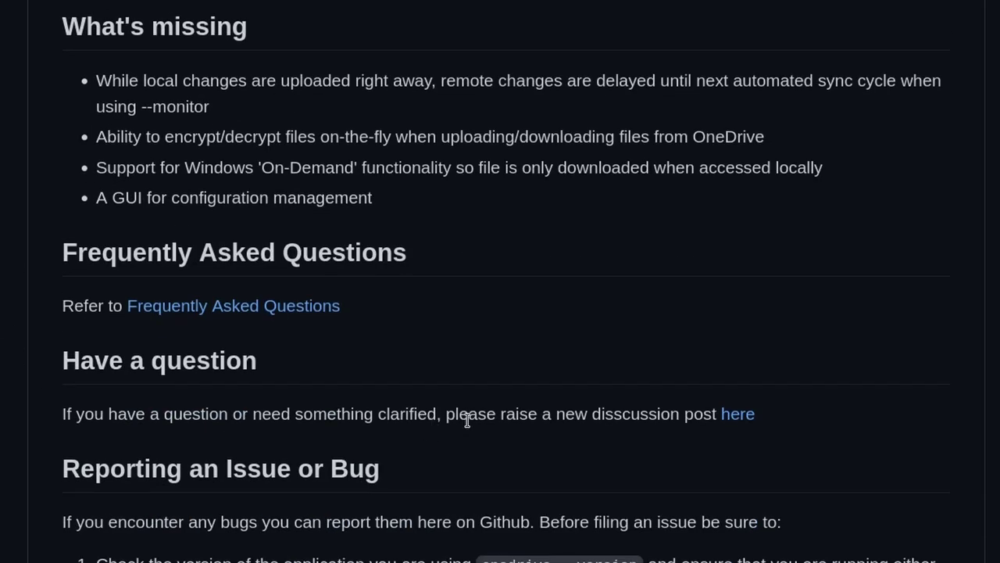
{"action": "scroll", "coordinate": [467, 421], "scroll_direction": "down", "scroll_amount": 5}
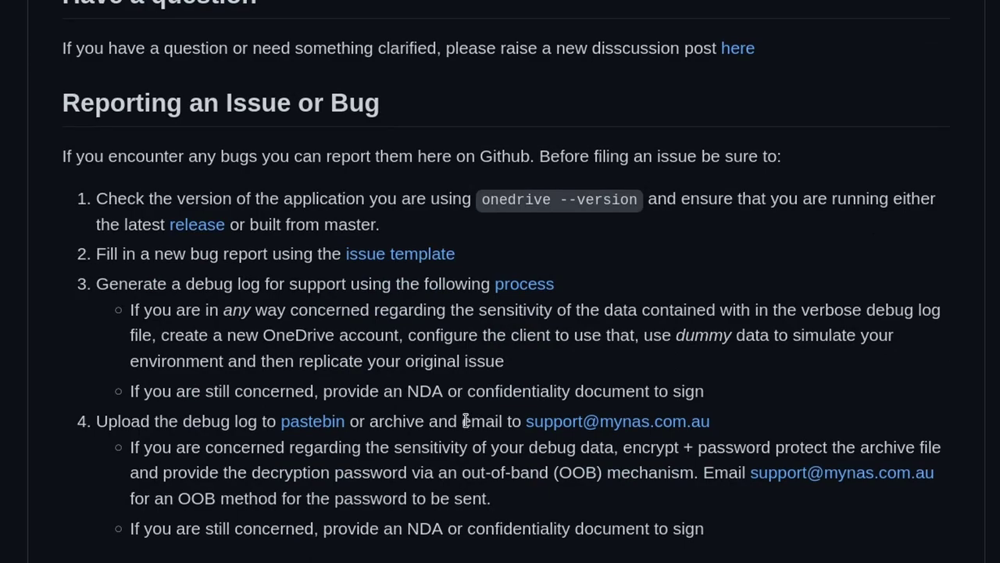
{"action": "scroll", "coordinate": [466, 421], "scroll_direction": "up", "scroll_amount": 3}
{"action": "scroll", "coordinate": [466, 426], "scroll_direction": "down", "scroll_amount": 8}
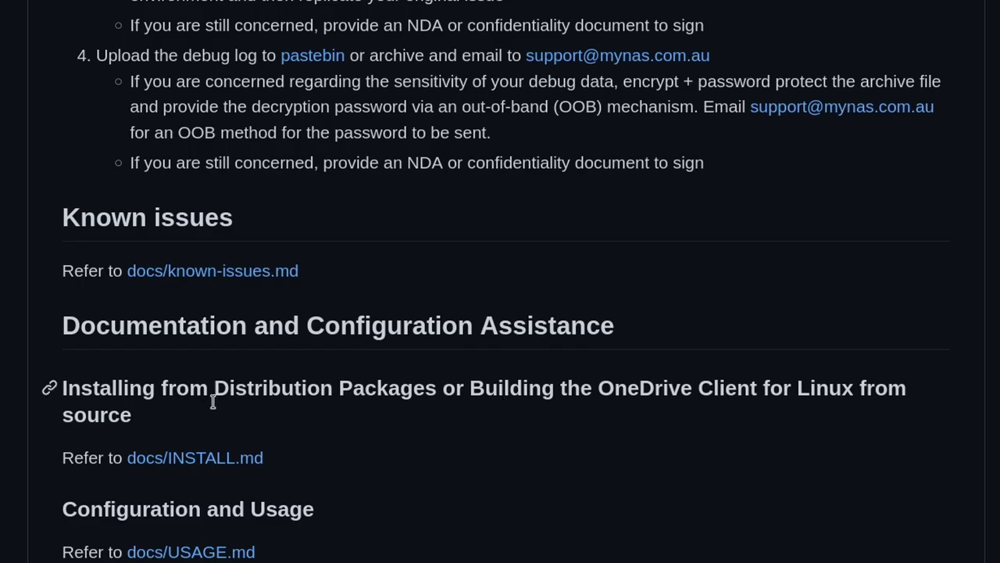
{"action": "left_click", "coordinate": [196, 461]}
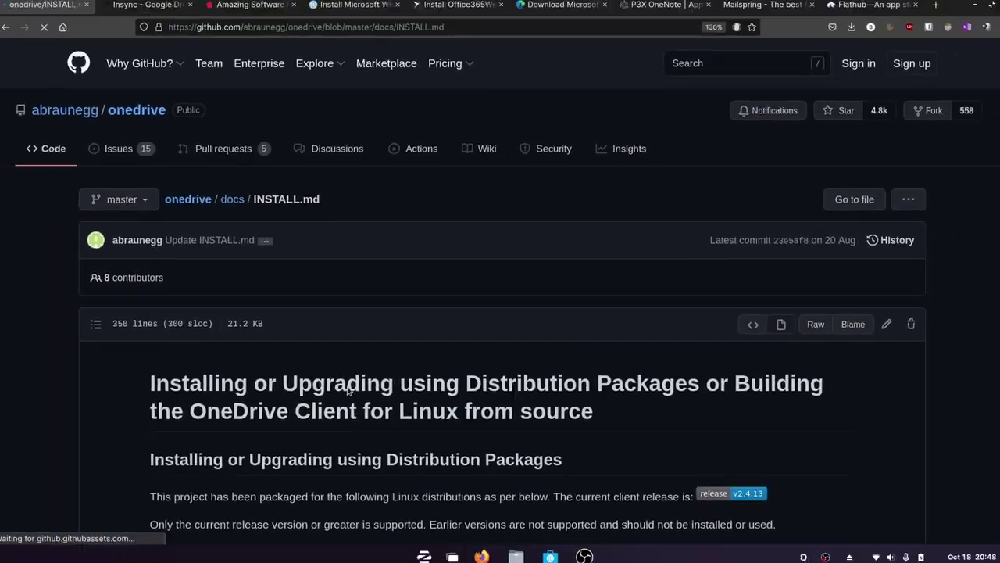
{"action": "scroll", "coordinate": [202, 264], "scroll_direction": "down", "scroll_amount": 5}
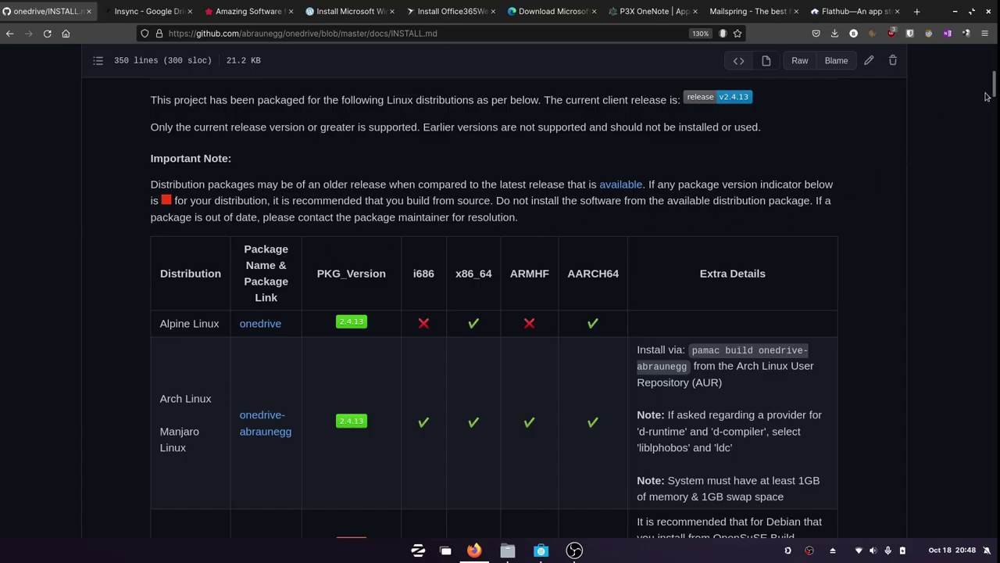
{"action": "left_click_drag", "start_coordinate": [994, 91], "coordinate": [984, 59]}
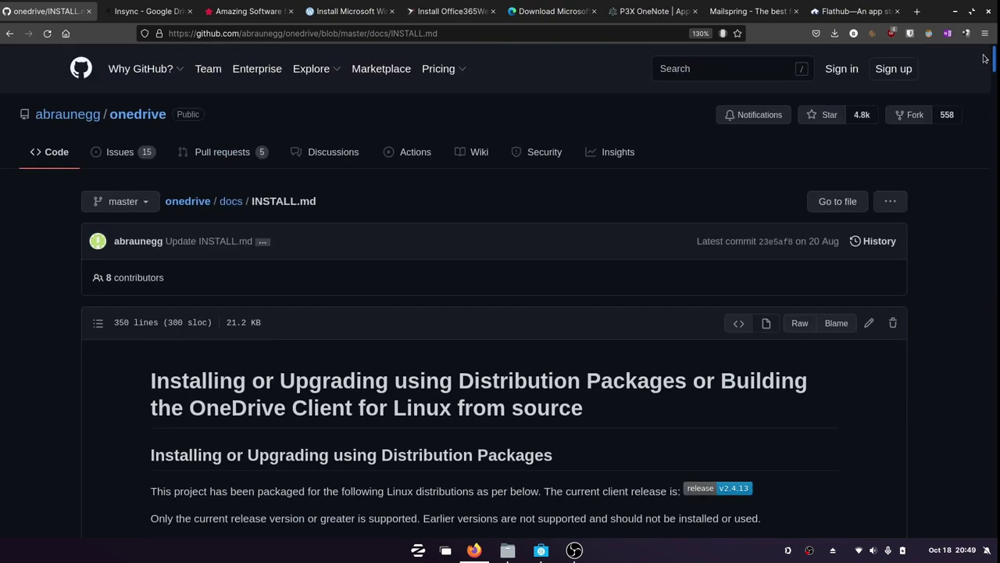
Step: Look over the Insync, INSTALL.md and ExpanDrive tabs, ending on Insync
{"action": "left_click", "coordinate": [135, 12]}
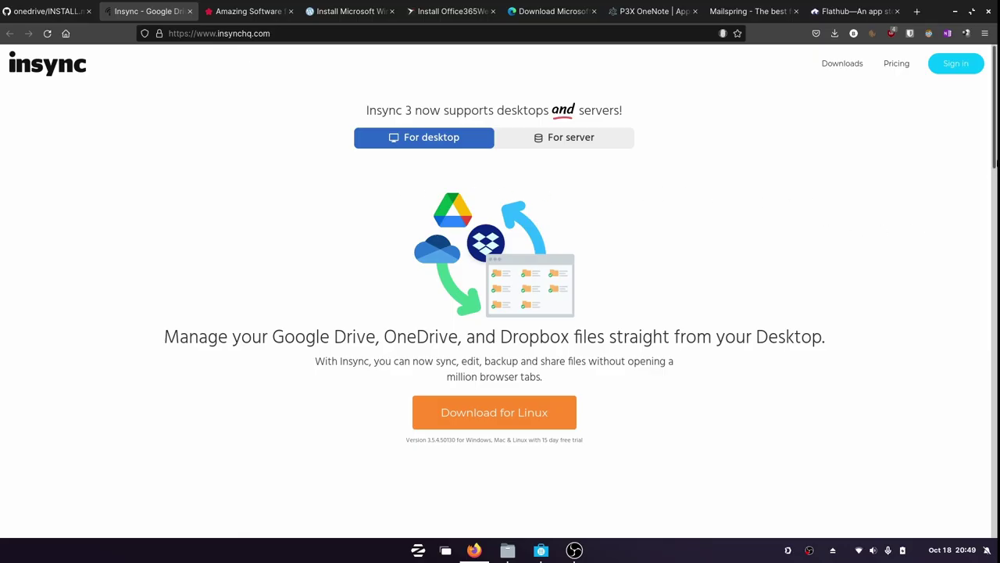
{"action": "left_click", "coordinate": [43, 12]}
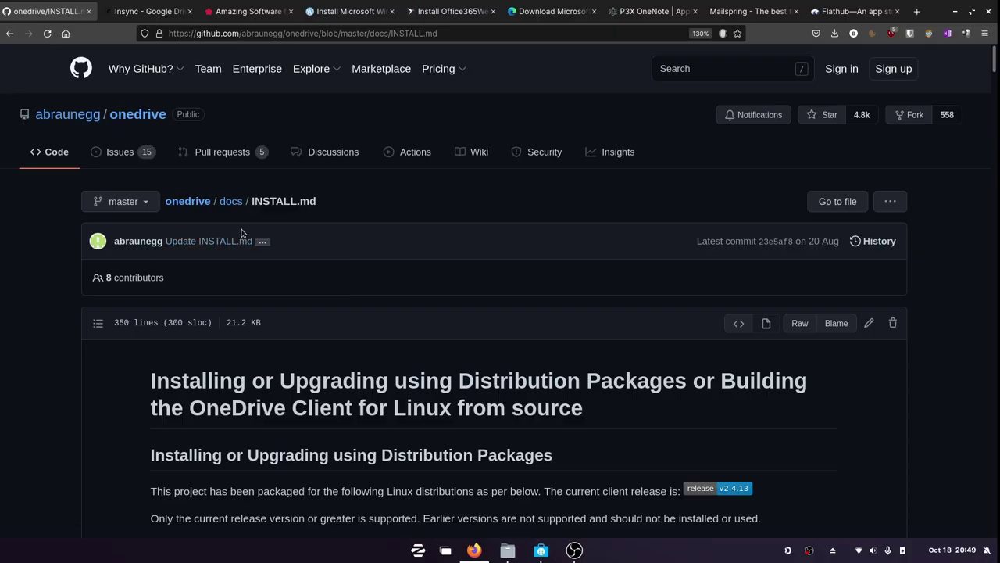
{"action": "left_click", "coordinate": [145, 13]}
{"action": "left_click", "coordinate": [227, 13]}
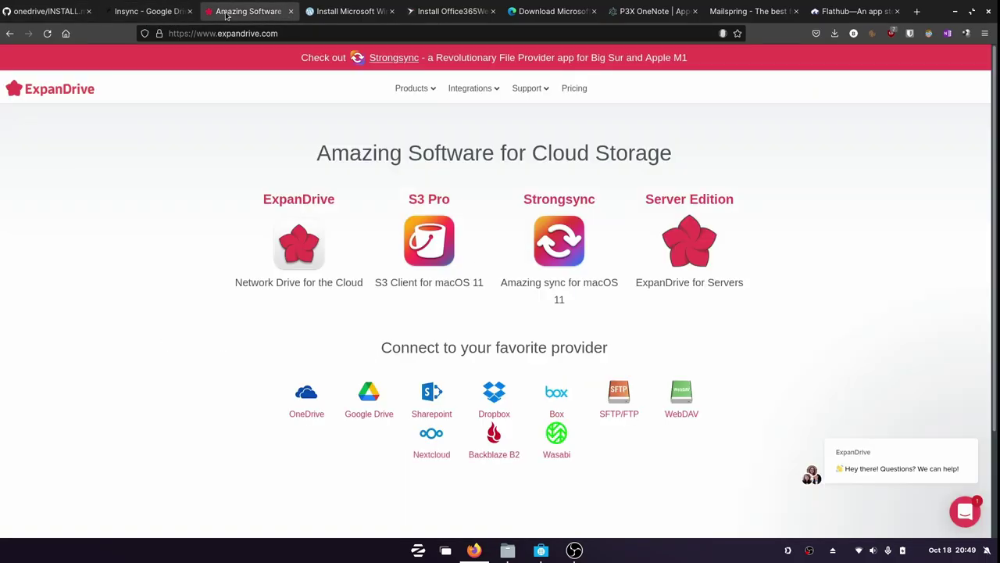
{"action": "left_click", "coordinate": [150, 6]}
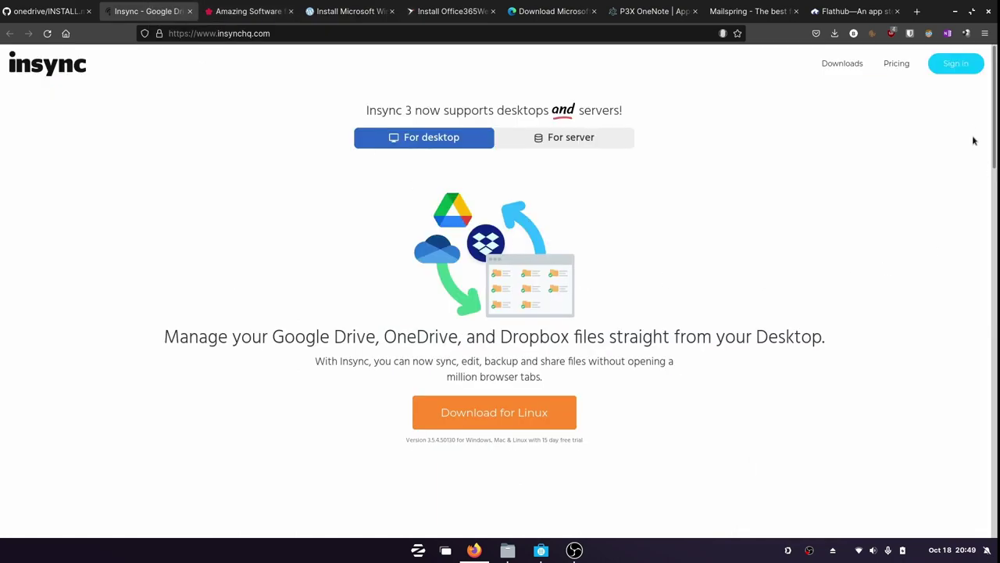
Step: Open Insync's pricing page and highlight the Sync SharePoint feature in its grid
{"action": "left_click", "coordinate": [893, 67]}
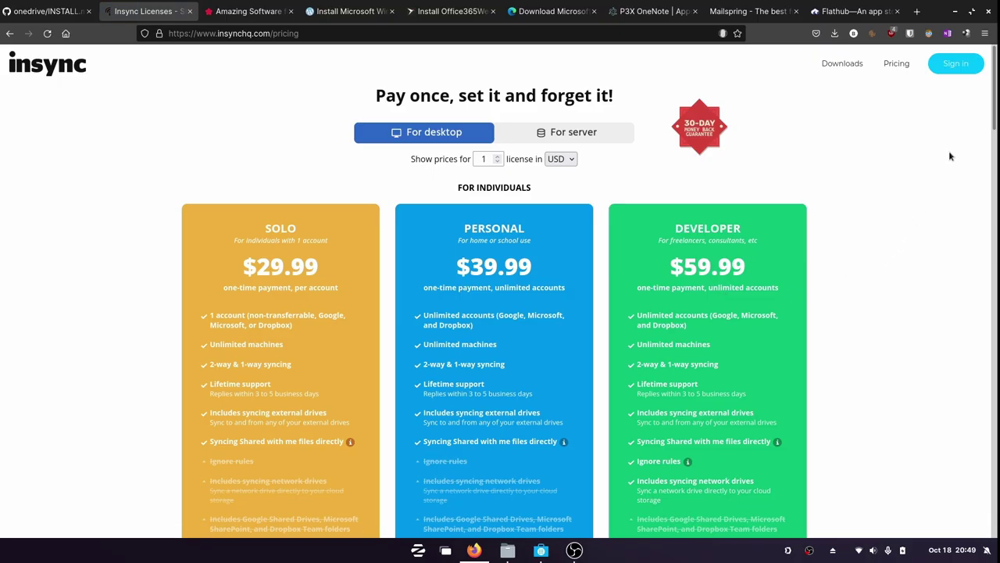
{"action": "left_click_drag", "start_coordinate": [995, 116], "coordinate": [913, 179]}
{"action": "scroll", "coordinate": [913, 179], "scroll_direction": "down", "scroll_amount": 8}
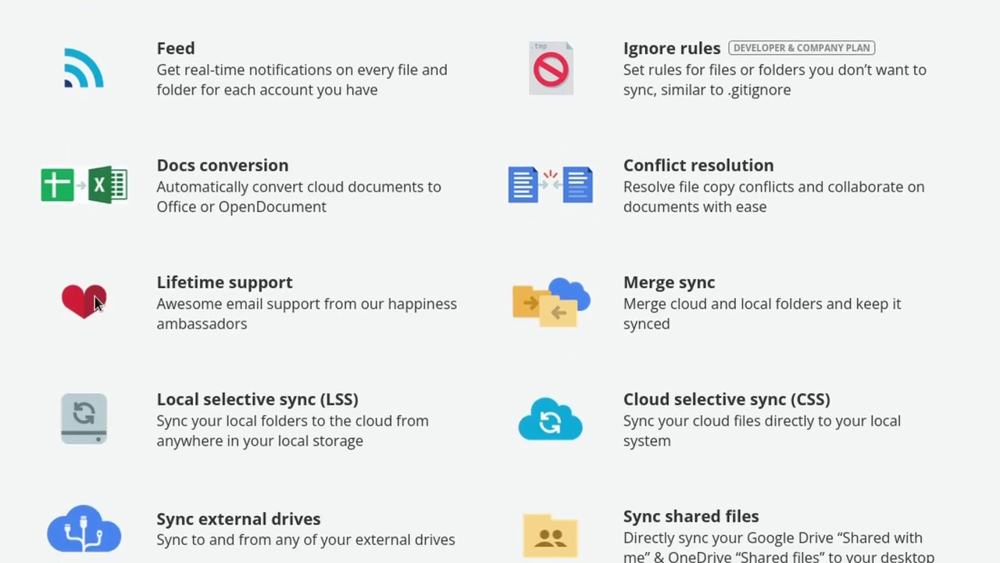
{"action": "scroll", "coordinate": [500, 301], "scroll_direction": "up", "scroll_amount": 2}
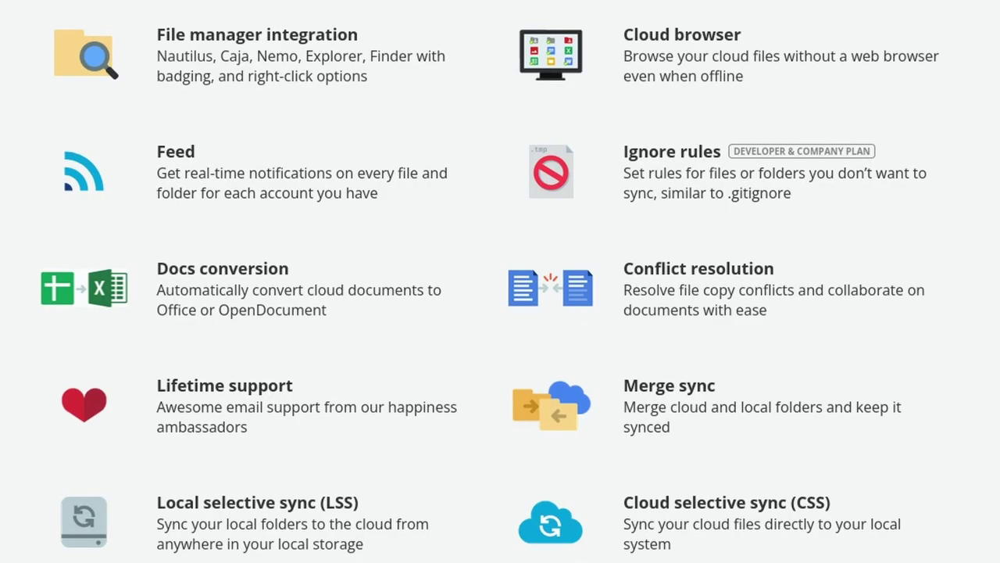
{"action": "scroll", "coordinate": [500, 301], "scroll_direction": "down", "scroll_amount": 1}
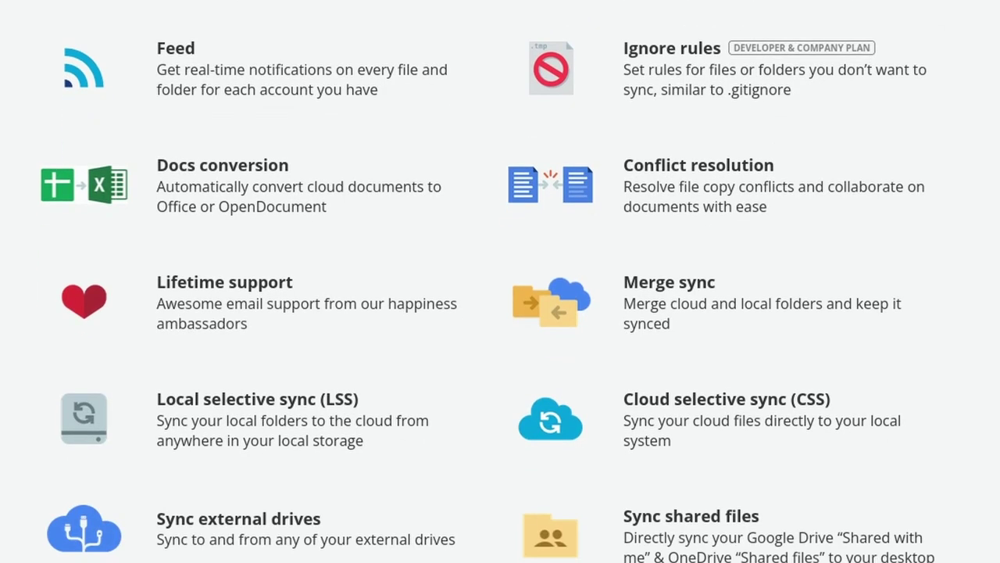
{"action": "scroll", "coordinate": [961, 379], "scroll_direction": "down", "scroll_amount": 4}
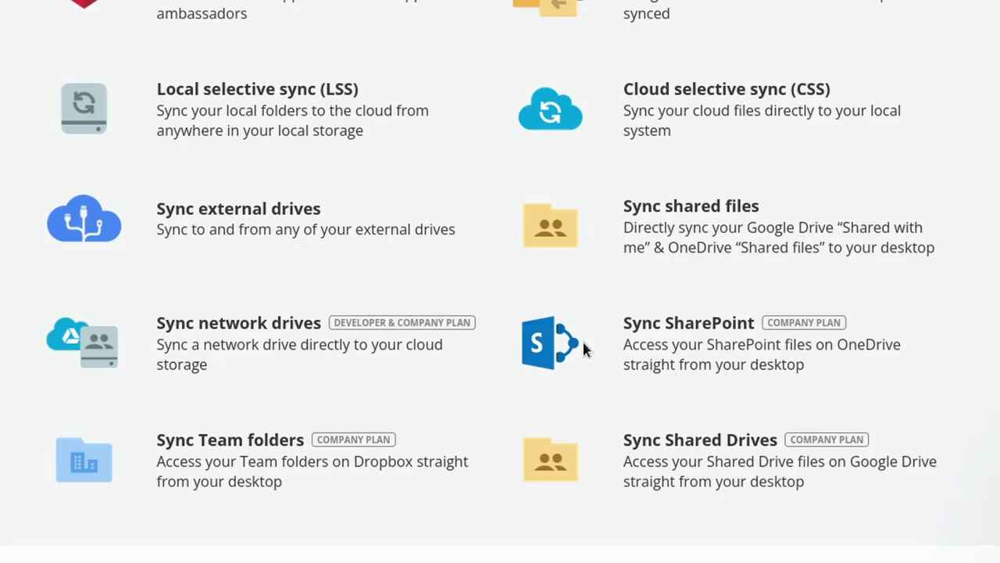
{"action": "left_click_drag", "start_coordinate": [614, 322], "coordinate": [842, 377]}
{"action": "left_click", "coordinate": [845, 370]}
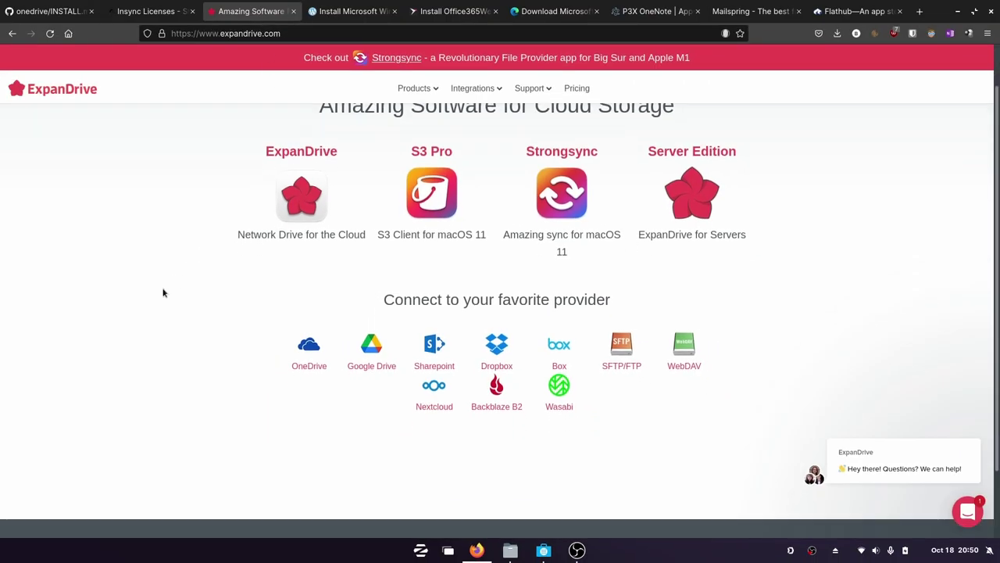
Step: Review the ExpanDrive page and show Other Locations with network shares in Files
{"action": "scroll", "coordinate": [162, 291], "scroll_direction": "up", "scroll_amount": 2}
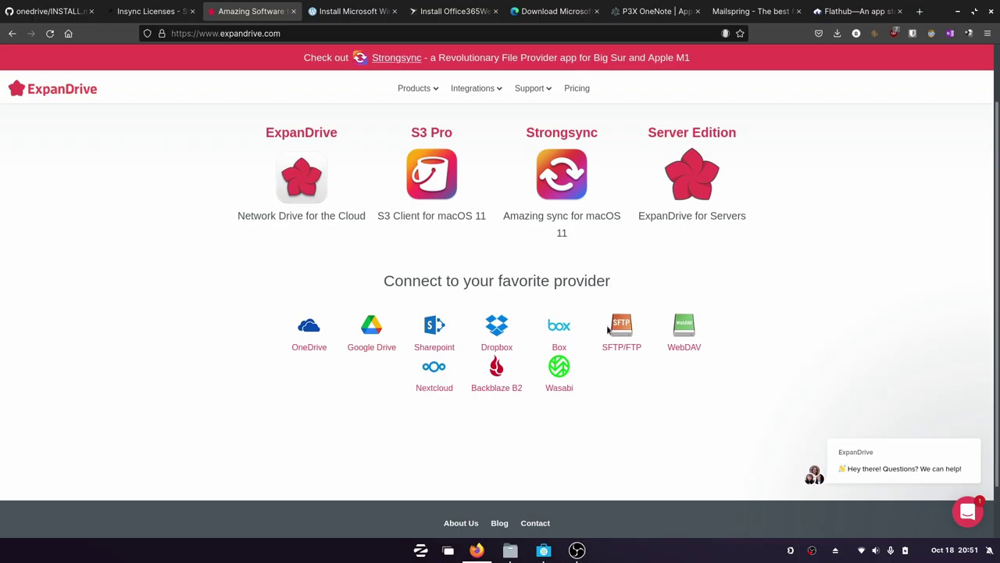
{"action": "scroll", "coordinate": [400, 389], "scroll_direction": "up", "scroll_amount": 2}
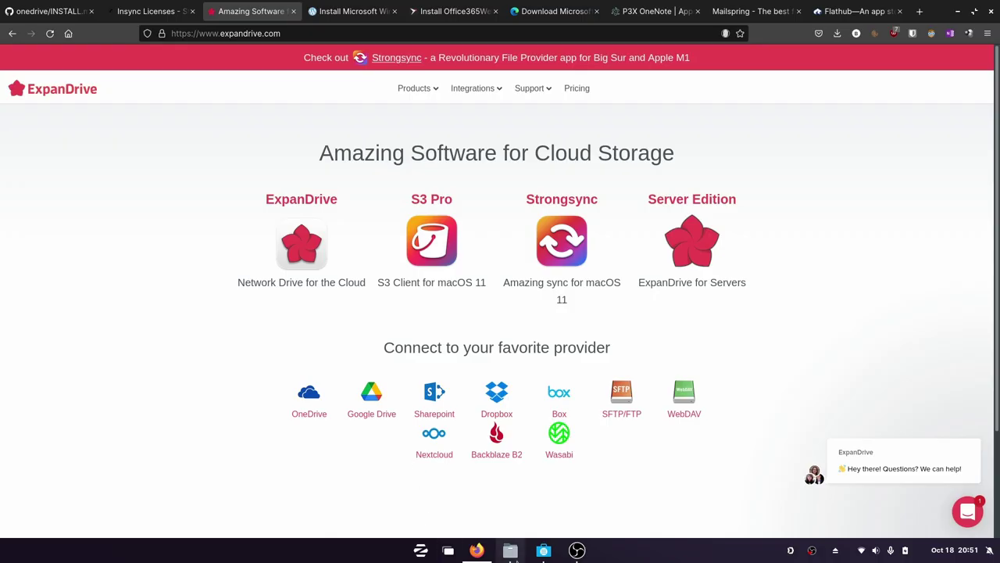
{"action": "left_click", "coordinate": [509, 550]}
{"action": "left_click", "coordinate": [236, 358]}
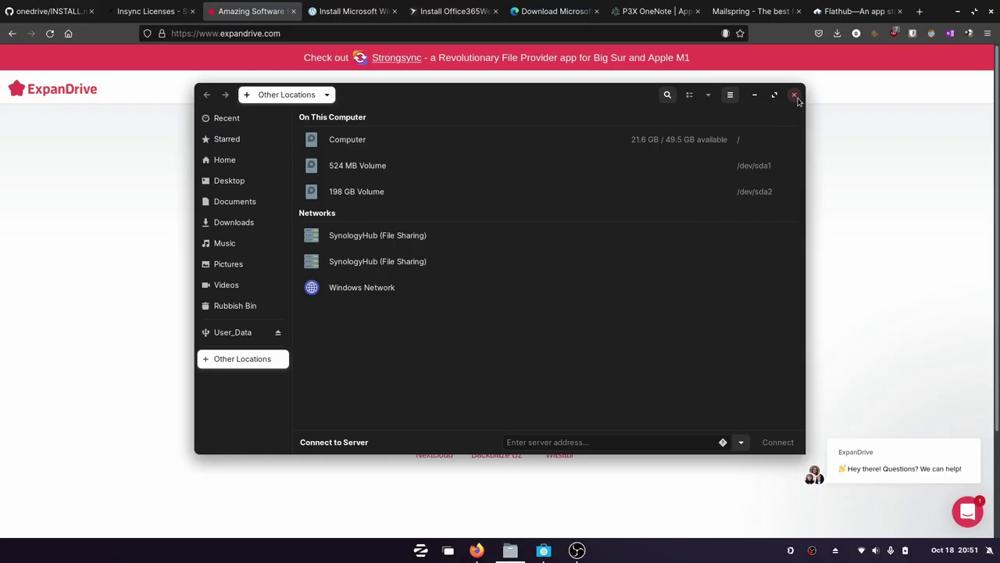
Step: Close the file manager and return to the onedrive INSTALL.md tab
{"action": "left_click", "coordinate": [796, 97]}
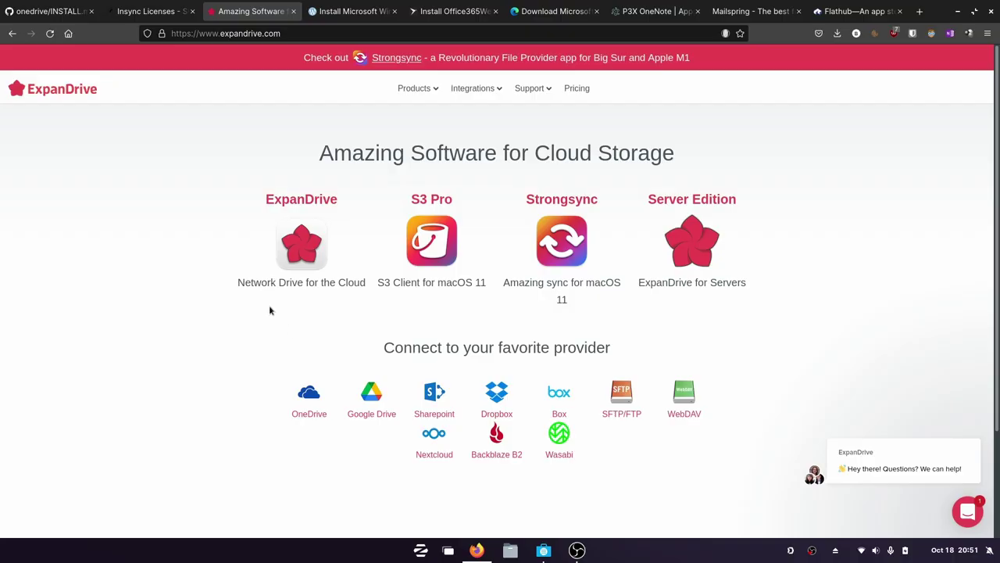
{"action": "scroll", "coordinate": [270, 311], "scroll_direction": "down", "scroll_amount": 3}
{"action": "scroll", "coordinate": [270, 310], "scroll_direction": "up", "scroll_amount": 3}
{"action": "left_click", "coordinate": [47, 11]}
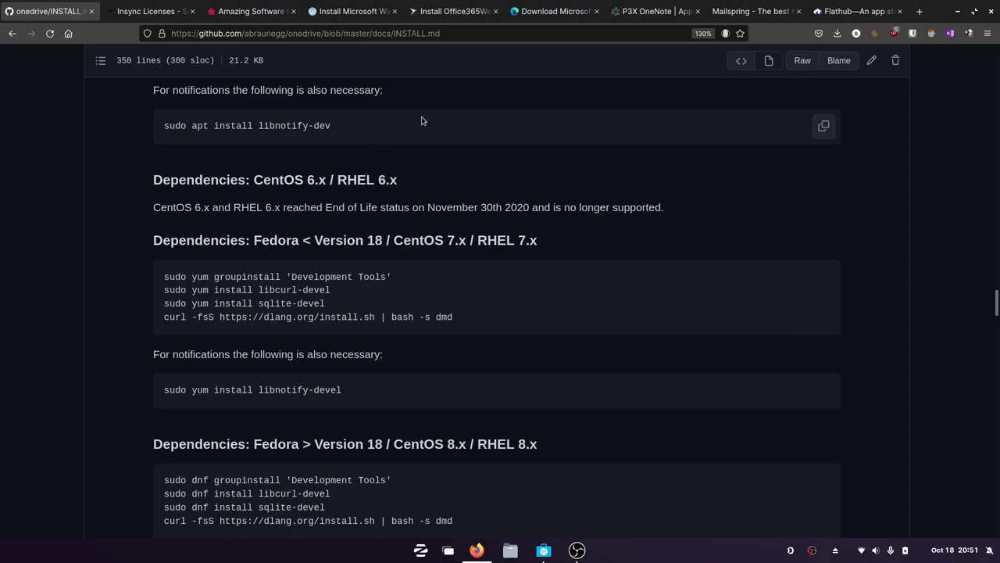
Step: Launch LibreOffice, create a blank Writer document, dismiss the version notice, then close it
{"action": "key", "text": "super"}
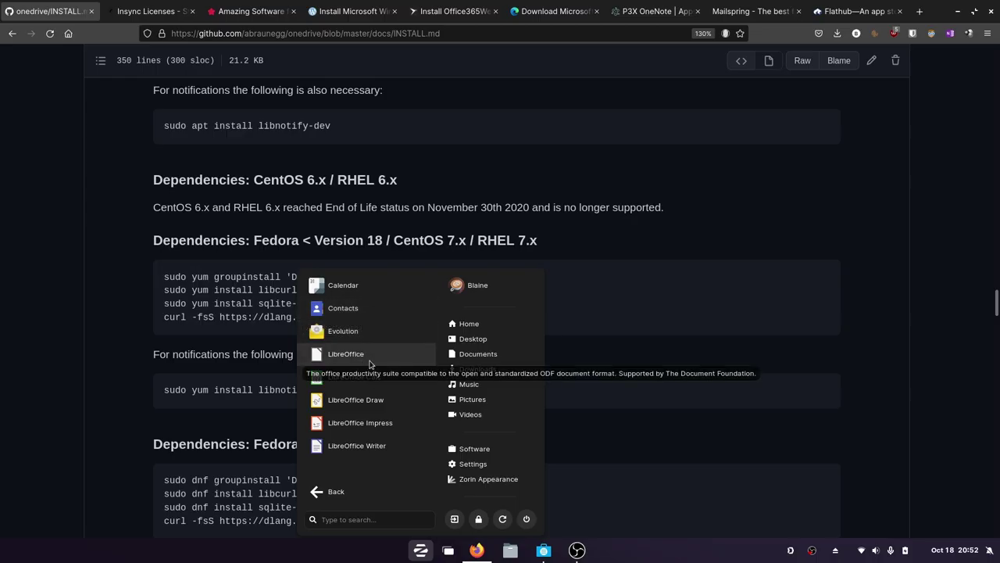
{"action": "left_click", "coordinate": [363, 356]}
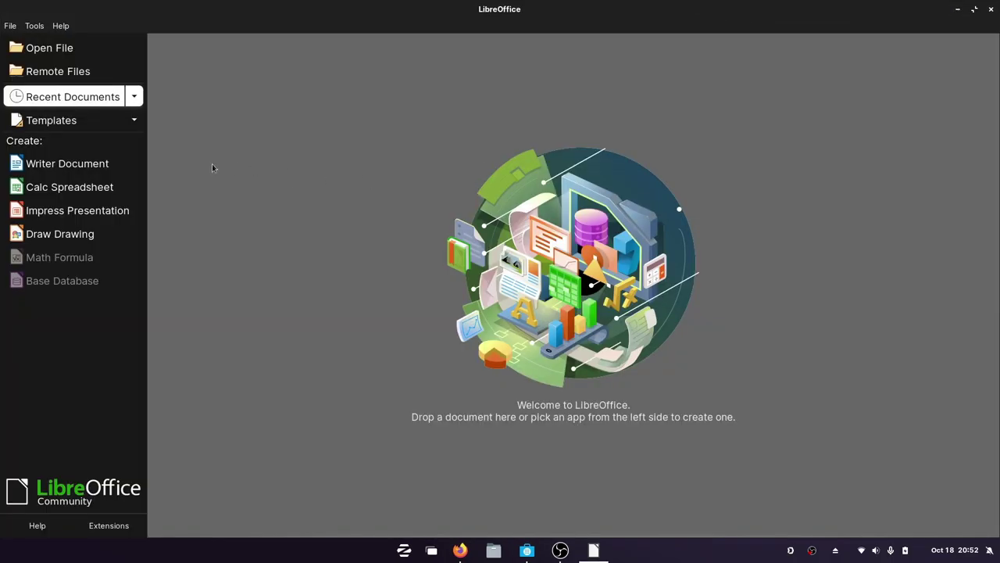
{"action": "left_click", "coordinate": [79, 164]}
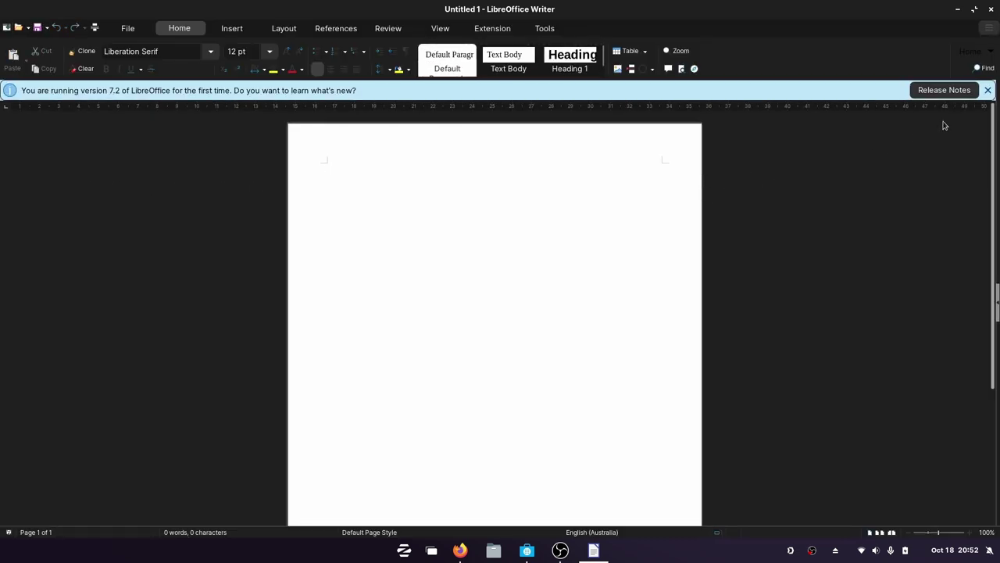
{"action": "left_click", "coordinate": [987, 90]}
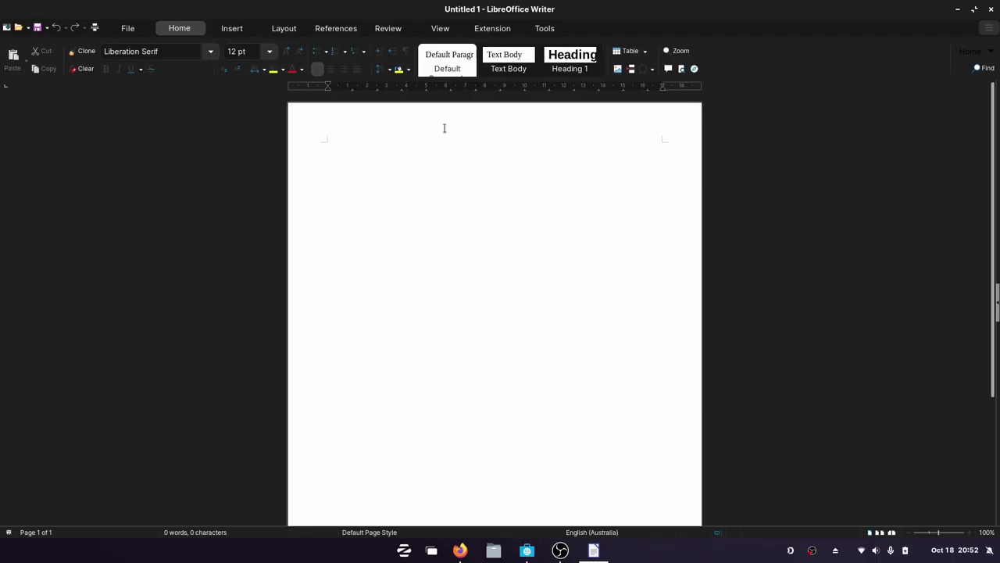
{"action": "left_click", "coordinate": [995, 10]}
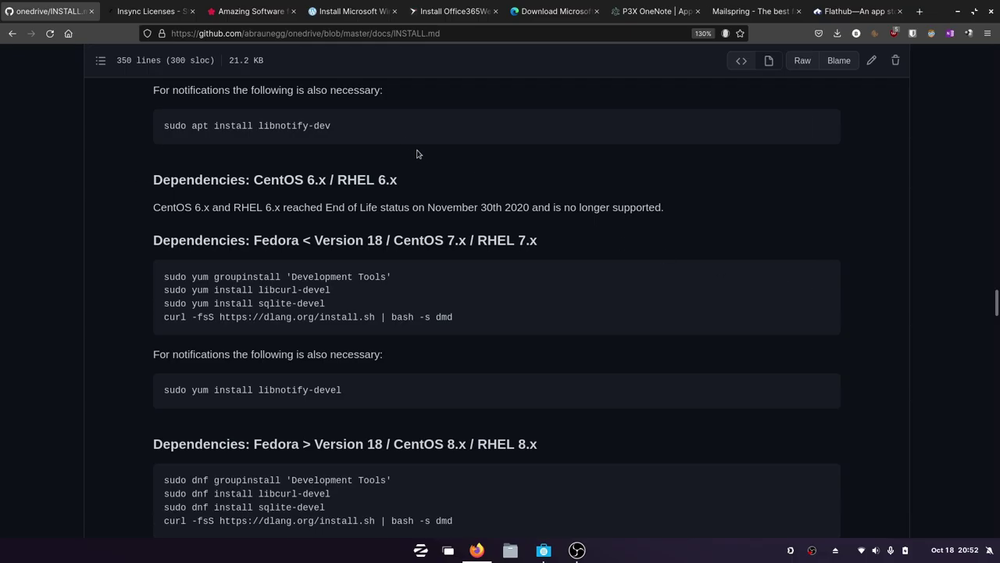
Step: Switch to the Windows fonts article and scroll to its Install Windows Core fonts section
{"action": "left_click", "coordinate": [343, 12]}
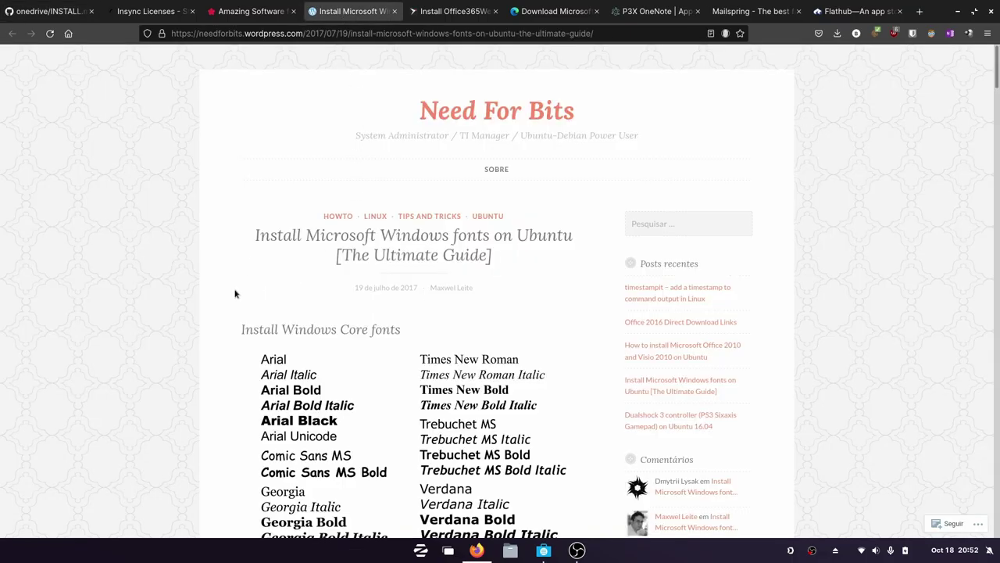
{"action": "scroll", "coordinate": [232, 292], "scroll_direction": "down", "scroll_amount": 3}
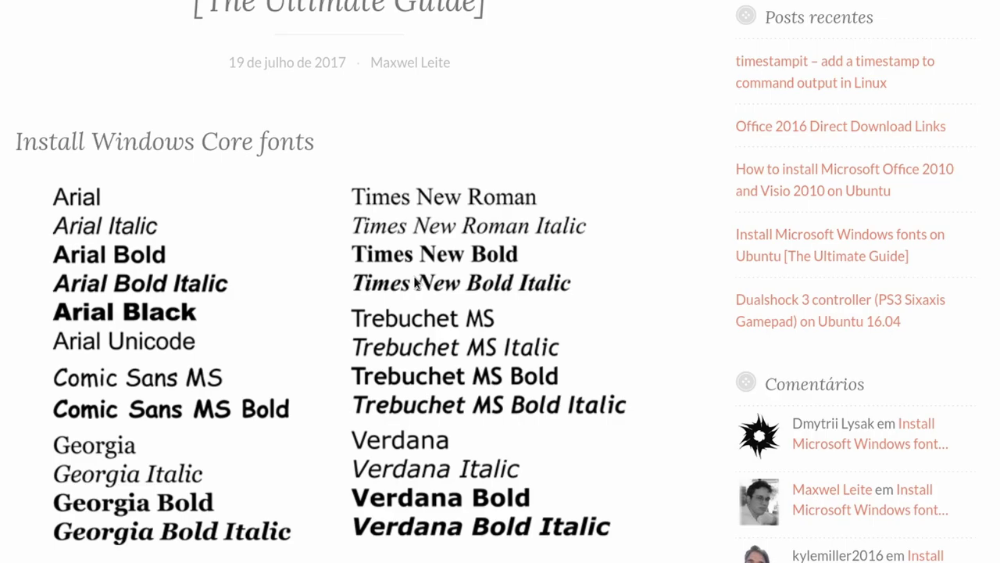
{"action": "scroll", "coordinate": [391, 289], "scroll_direction": "down", "scroll_amount": 7}
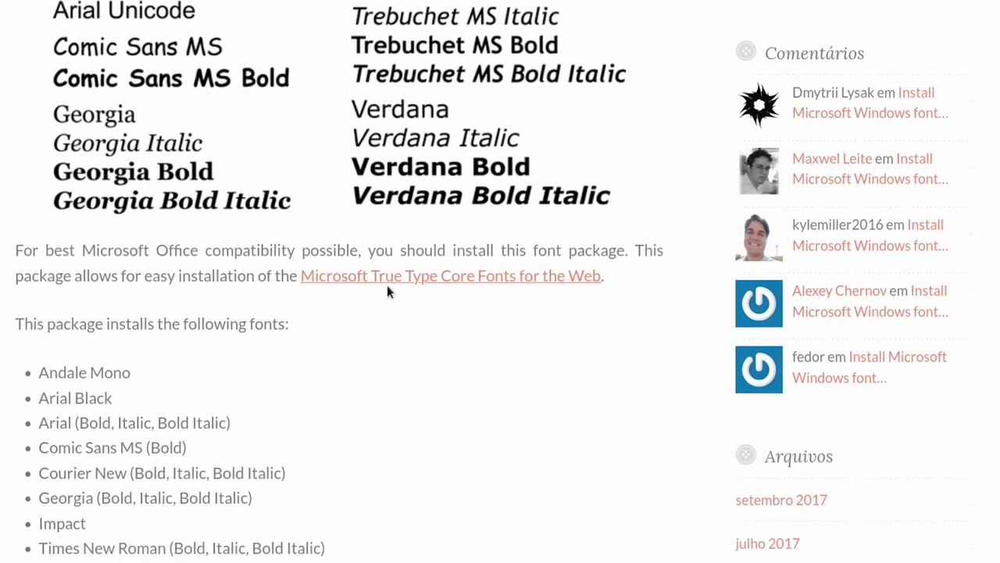
{"action": "scroll", "coordinate": [387, 285], "scroll_direction": "up", "scroll_amount": 6}
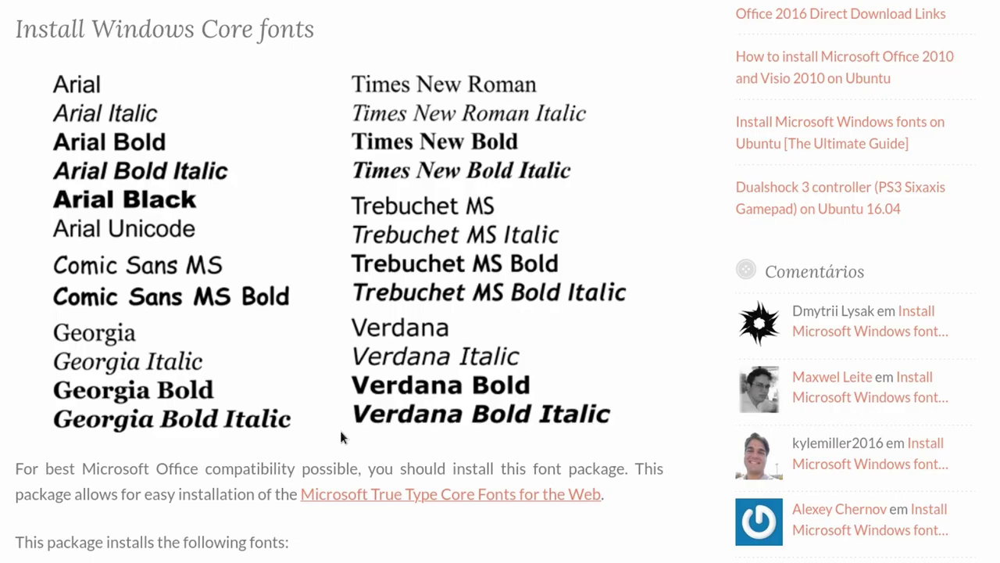
Step: In a new terminal, run sudo apt install ttf-mscorefonts-installer and confirm with y
{"action": "key", "text": "ctrl+alt+t"}
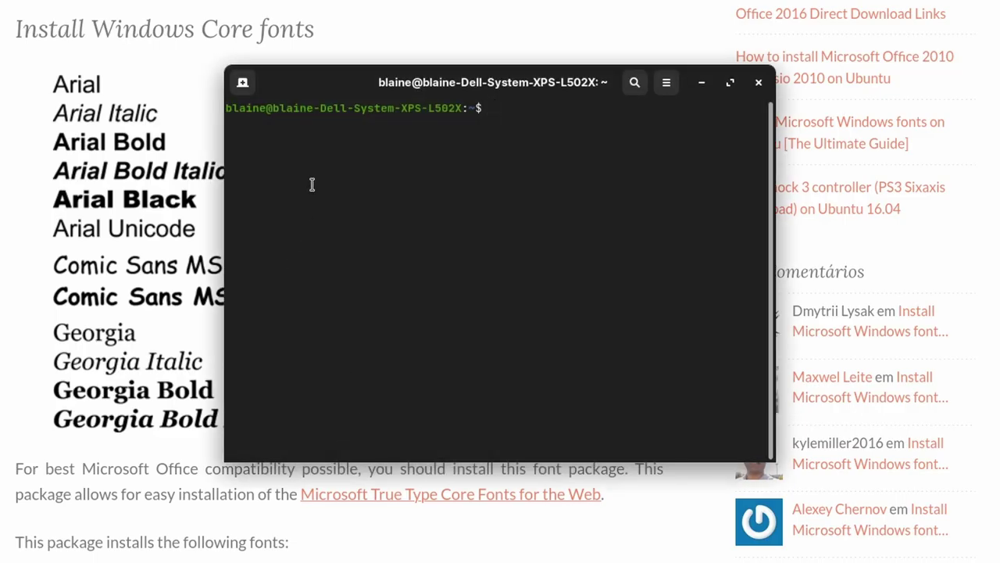
{"action": "left_click_drag", "start_coordinate": [347, 78], "coordinate": [407, 47]}
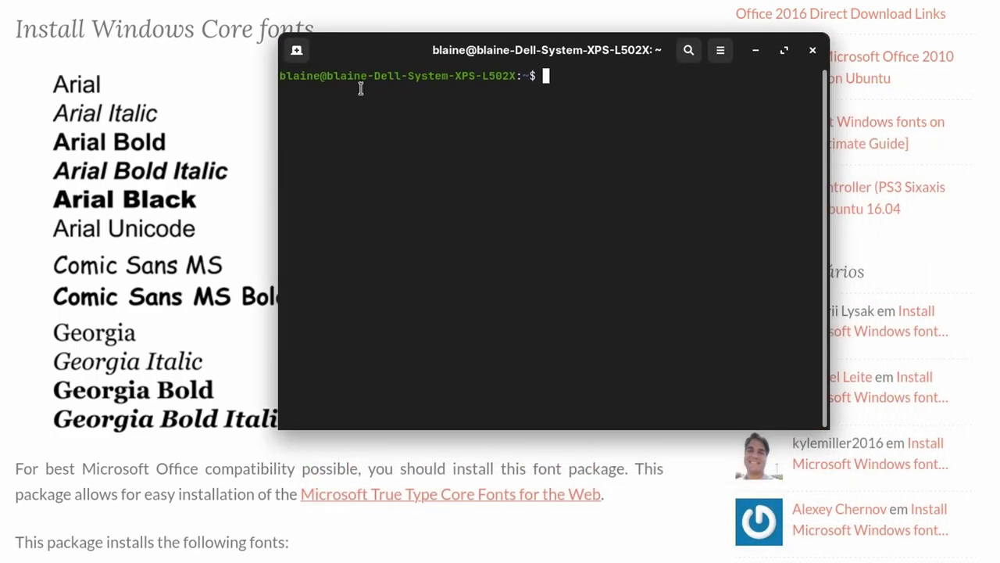
{"action": "scroll", "coordinate": [32, 251], "scroll_direction": "down", "scroll_amount": 3}
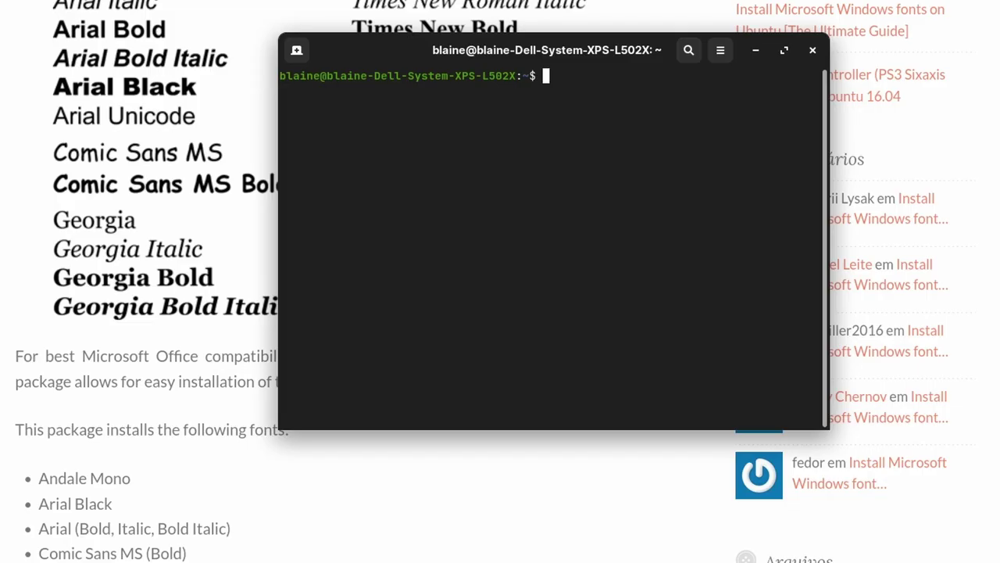
{"action": "type", "text": "sudo apt install ttf"}
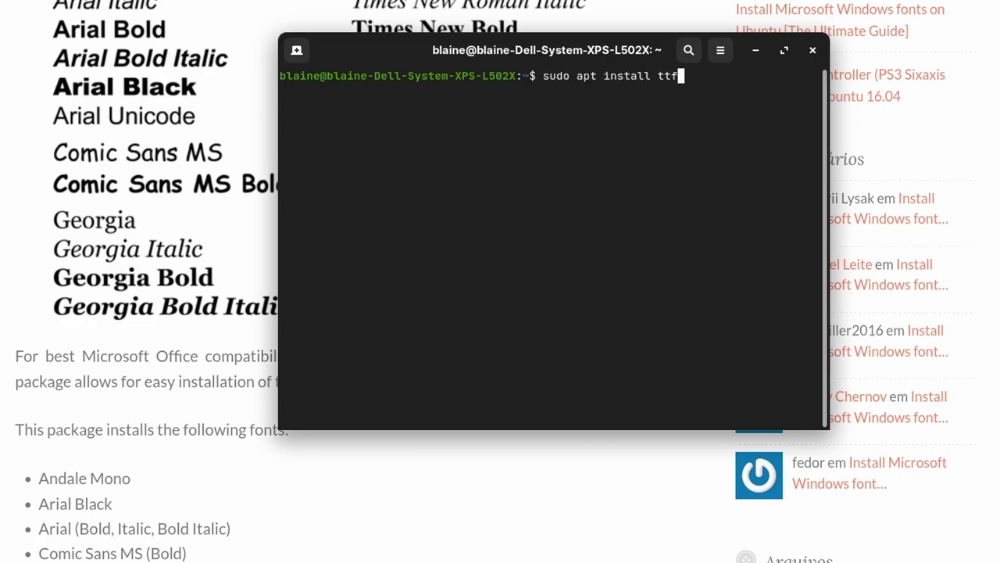
{"action": "type", "text": "-mscorefonts-ins"}
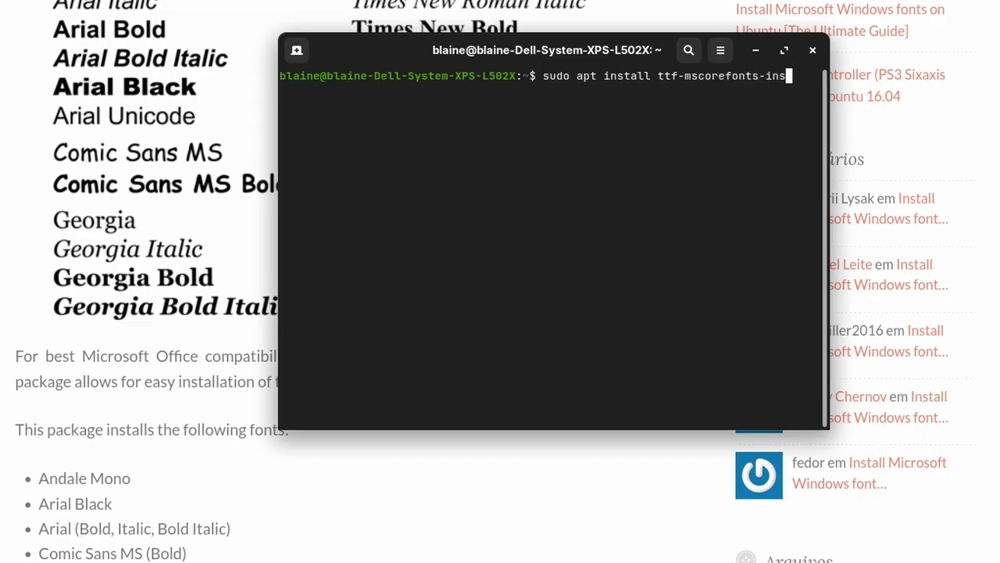
{"action": "type", "text": "taller"}
{"action": "key", "text": "Return"}
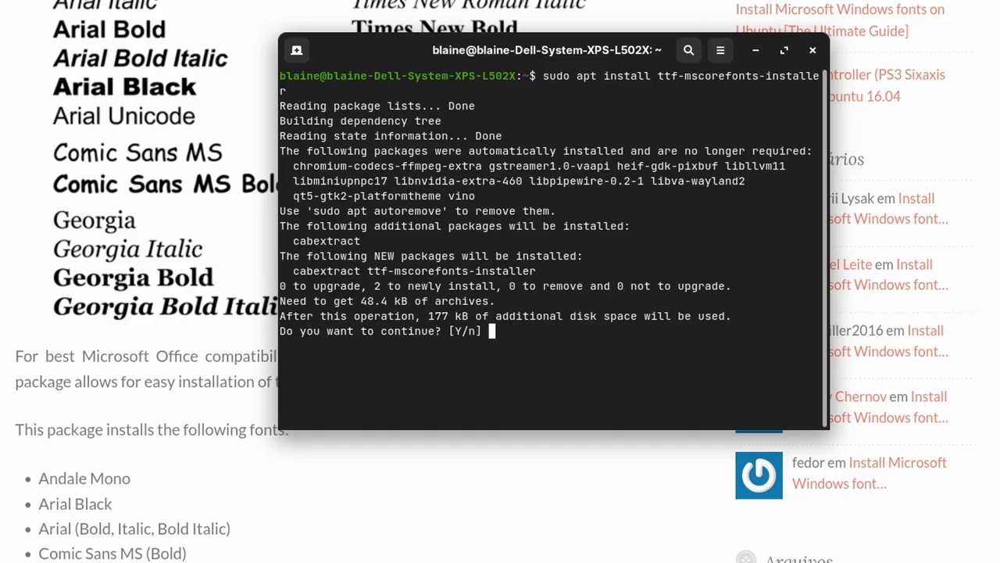
{"action": "type", "text": "y"}
{"action": "key", "text": "Return"}
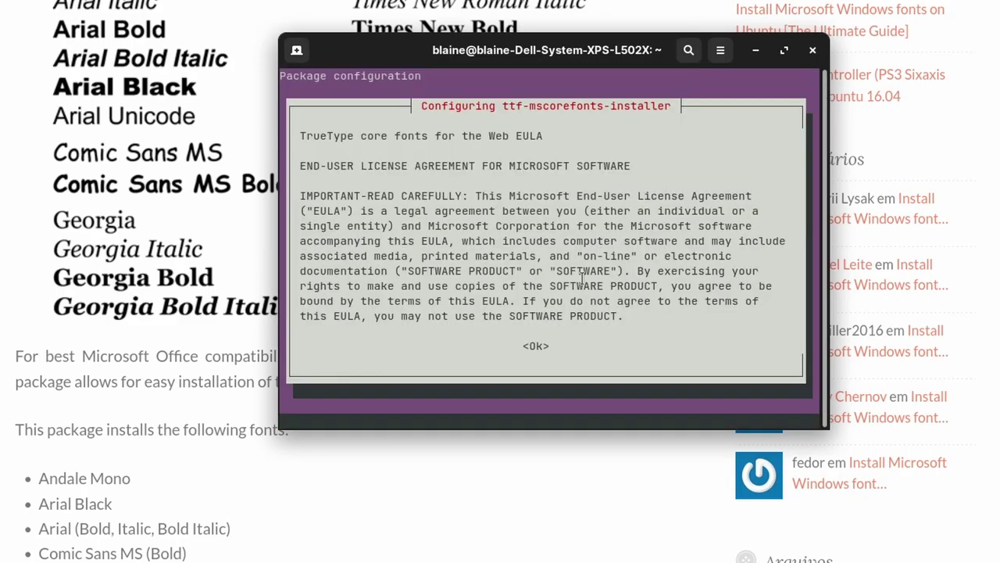
Step: Acknowledge the Microsoft core fonts licence and accept the EULA with Yes
{"action": "key", "text": "Tab"}
{"action": "key", "text": "Return"}
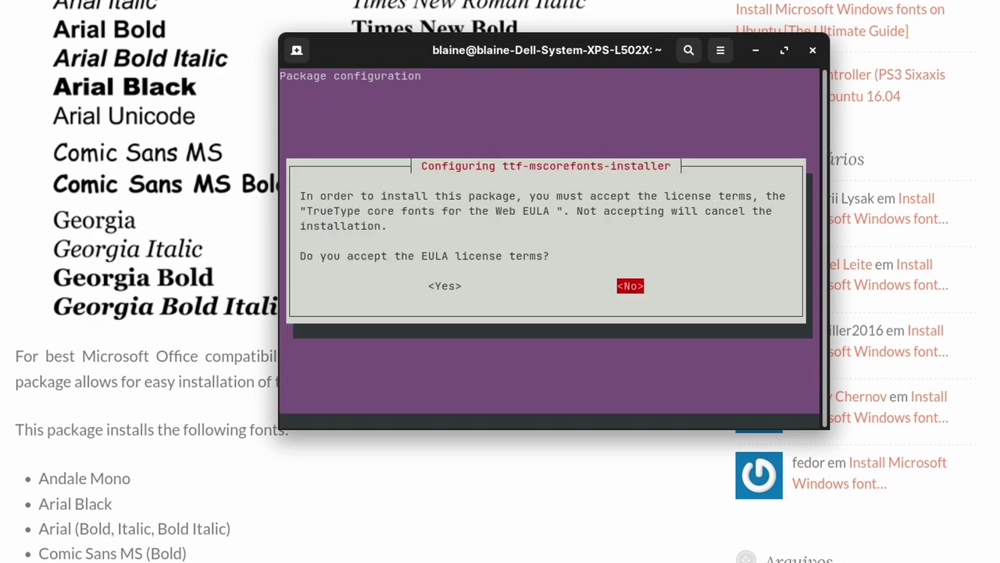
{"action": "right_click", "coordinate": [583, 285]}
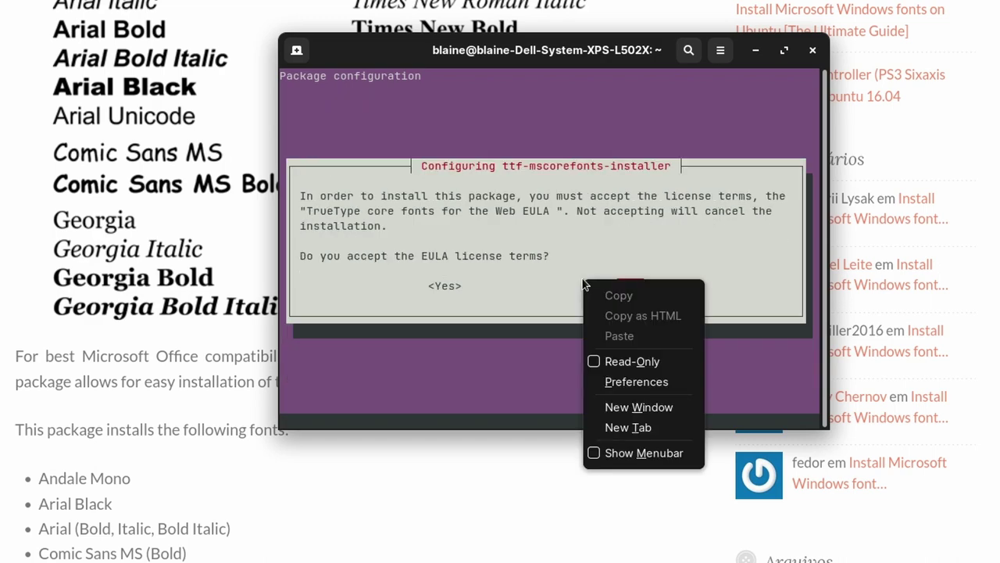
{"action": "left_click", "coordinate": [503, 263]}
{"action": "key", "text": "Tab"}
{"action": "key", "text": "Return"}
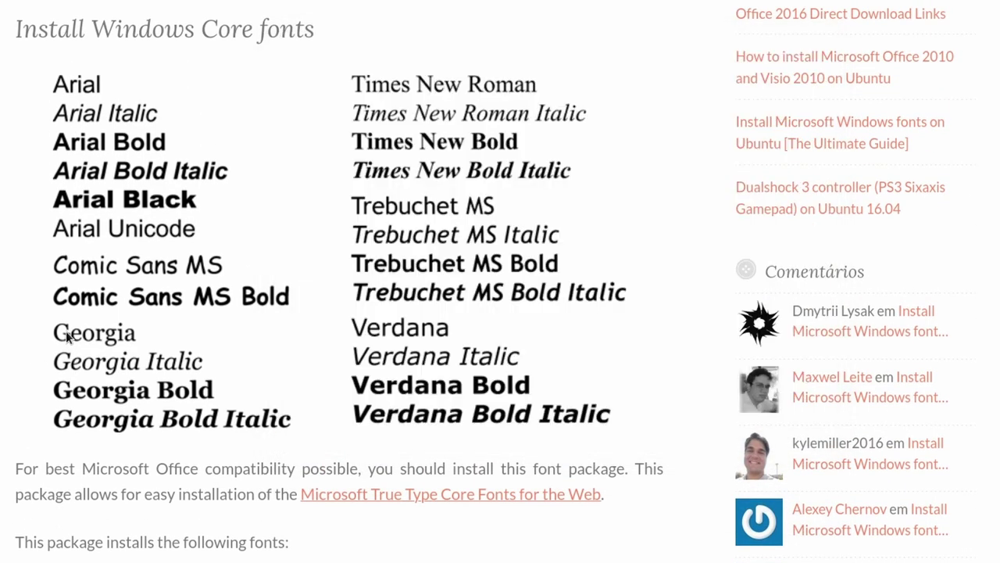
Step: Scroll the fonts article, briefly selecting all page text and clearing it
{"action": "scroll", "coordinate": [247, 257], "scroll_direction": "up", "scroll_amount": 5}
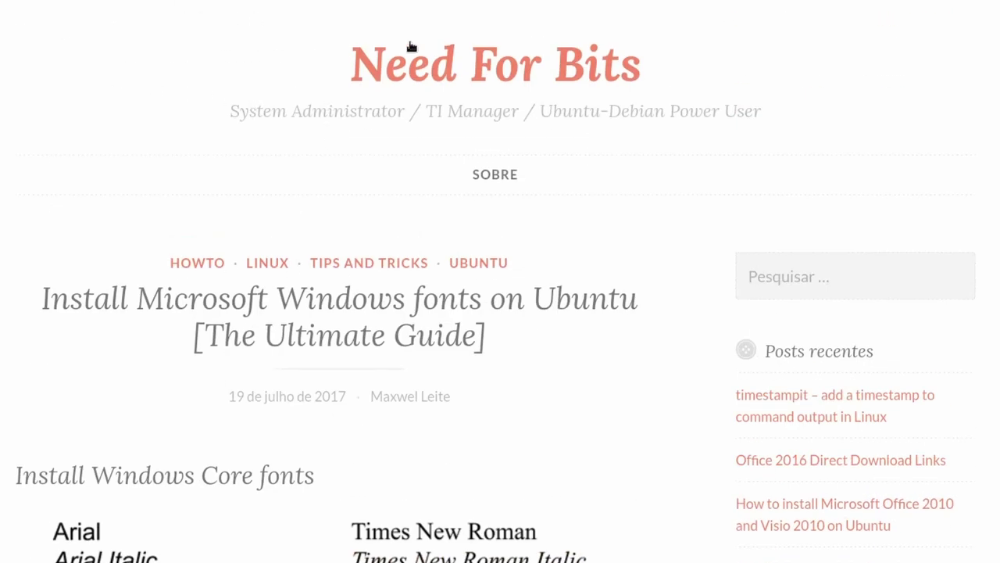
{"action": "scroll", "coordinate": [420, 268], "scroll_direction": "down", "scroll_amount": 5}
{"action": "scroll", "coordinate": [358, 258], "scroll_direction": "down", "scroll_amount": 8}
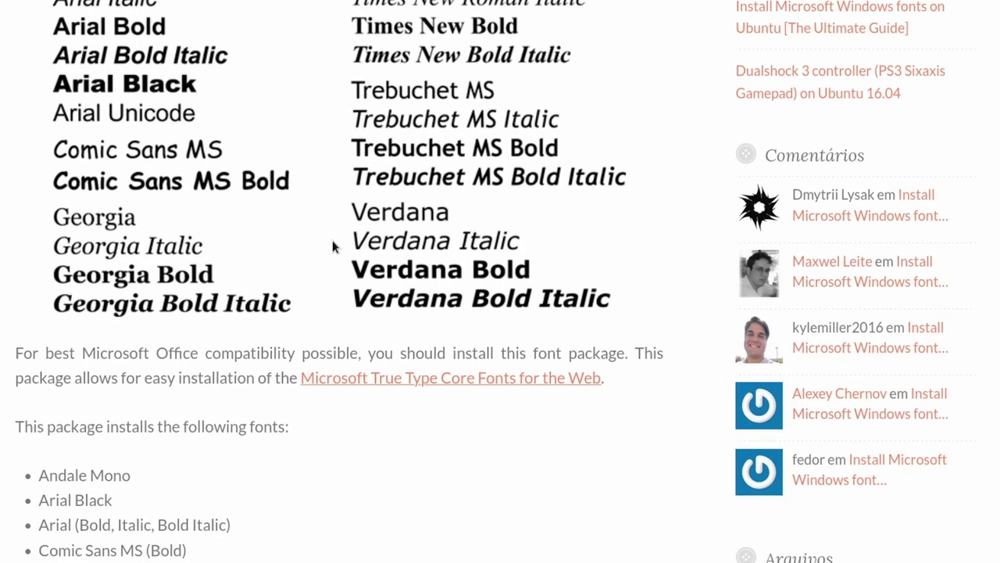
{"action": "scroll", "coordinate": [421, 205], "scroll_direction": "down", "scroll_amount": 4}
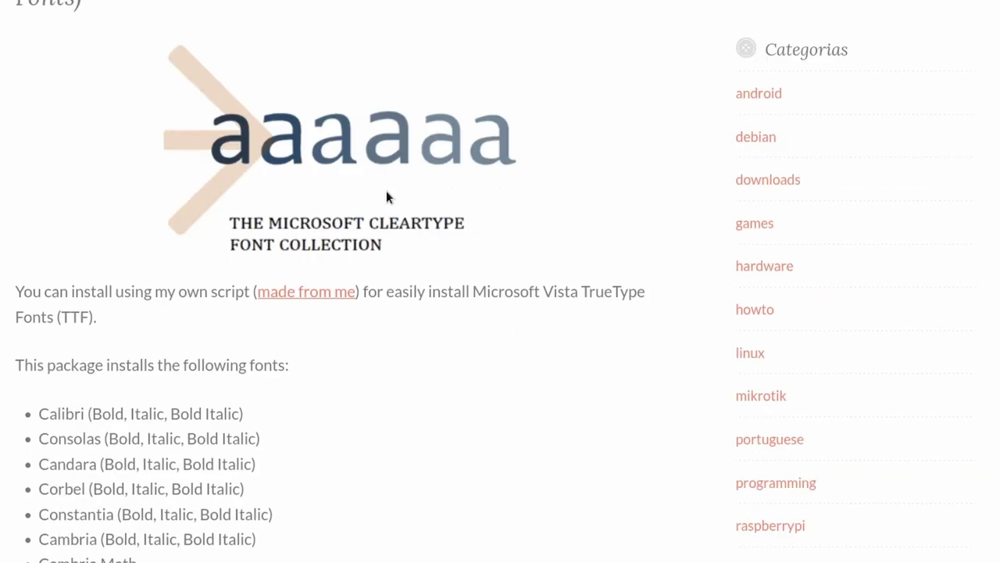
{"action": "scroll", "coordinate": [386, 193], "scroll_direction": "up", "scroll_amount": 2}
{"action": "key", "text": "ctrl+a"}
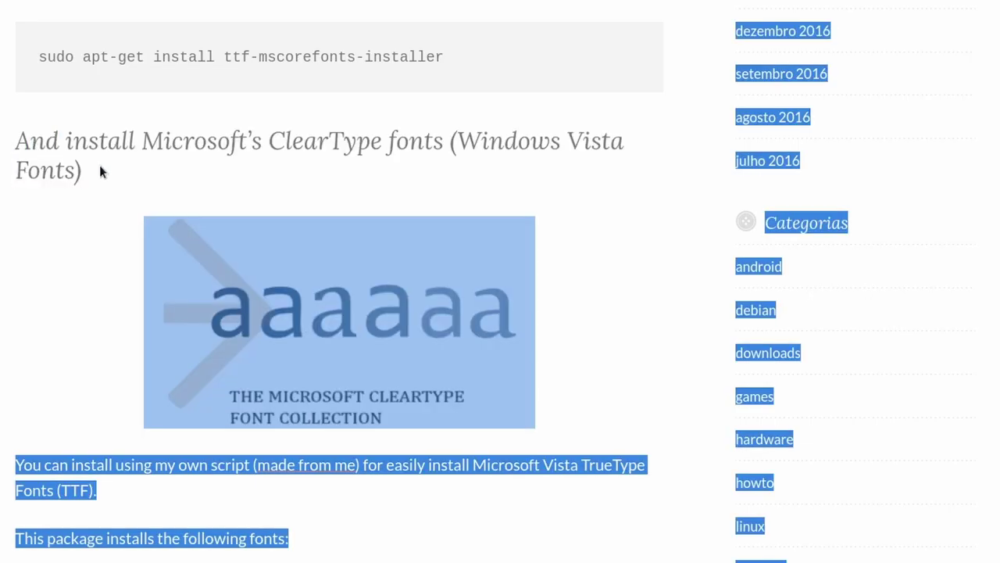
{"action": "left_click", "coordinate": [98, 169]}
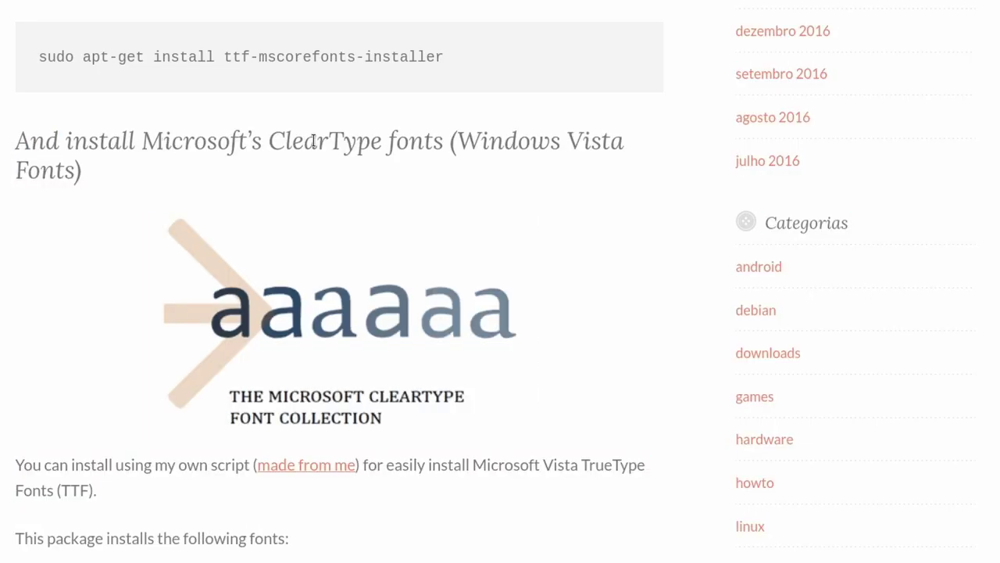
Step: Read through the article's Tahoma and Segoe UI font sections
{"action": "scroll", "coordinate": [375, 193], "scroll_direction": "down", "scroll_amount": 2}
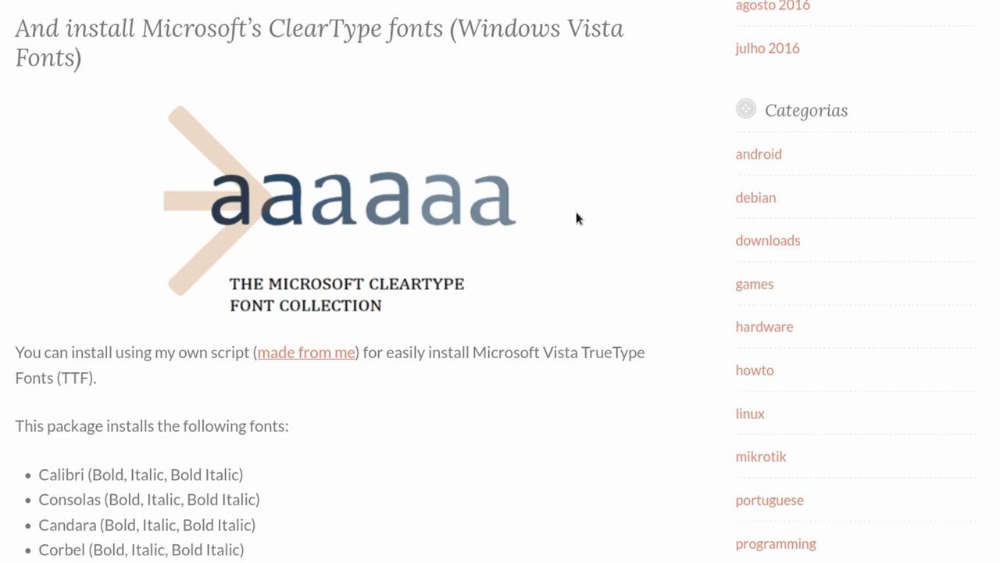
{"action": "scroll", "coordinate": [560, 286], "scroll_direction": "down", "scroll_amount": 1}
{"action": "scroll", "coordinate": [559, 286], "scroll_direction": "up", "scroll_amount": 3}
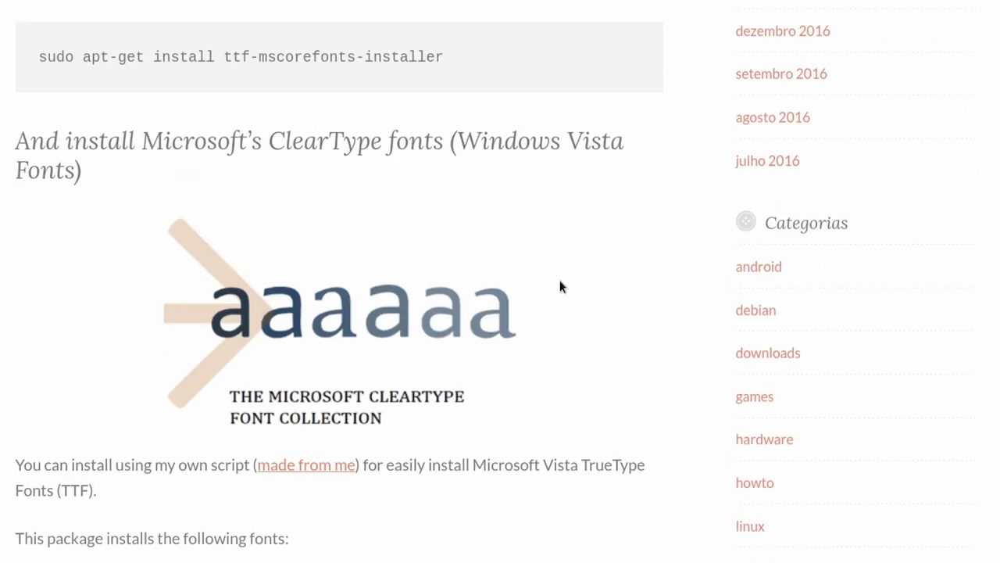
{"action": "scroll", "coordinate": [559, 282], "scroll_direction": "down", "scroll_amount": 5}
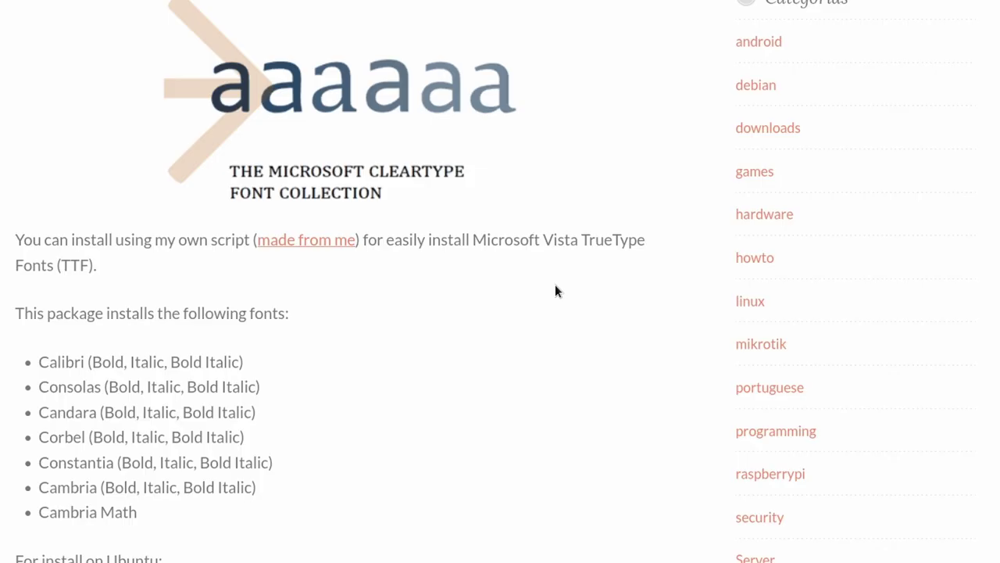
{"action": "scroll", "coordinate": [555, 292], "scroll_direction": "down", "scroll_amount": 3}
{"action": "scroll", "coordinate": [554, 292], "scroll_direction": "up", "scroll_amount": 5}
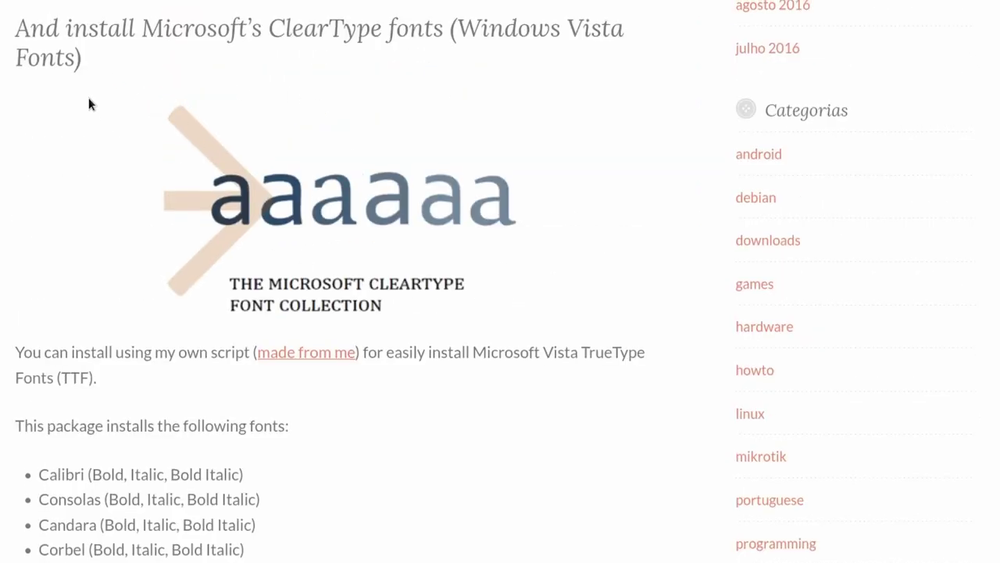
{"action": "scroll", "coordinate": [90, 110], "scroll_direction": "down", "scroll_amount": 3}
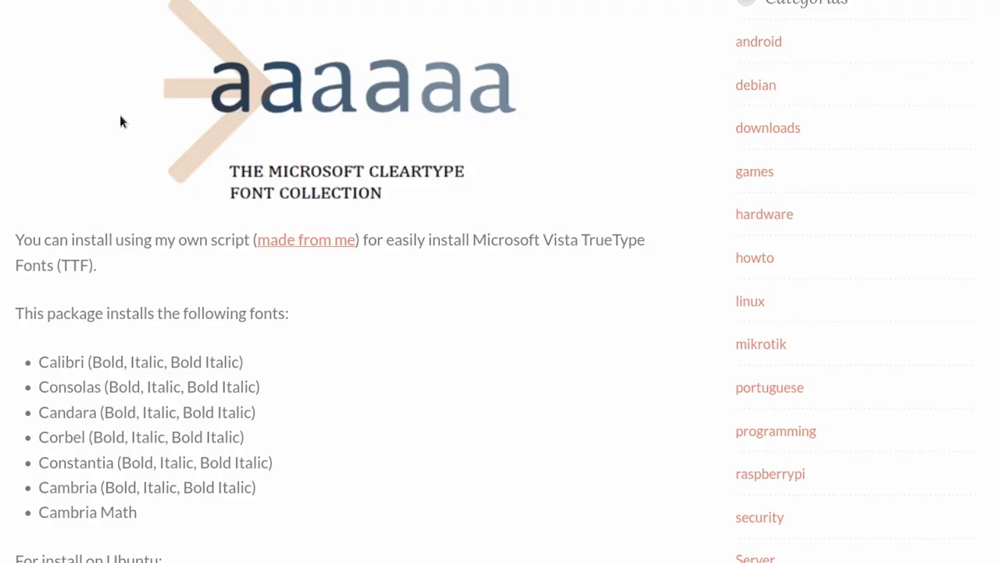
{"action": "scroll", "coordinate": [121, 121], "scroll_direction": "down", "scroll_amount": 2}
{"action": "scroll", "coordinate": [141, 152], "scroll_direction": "down", "scroll_amount": 2}
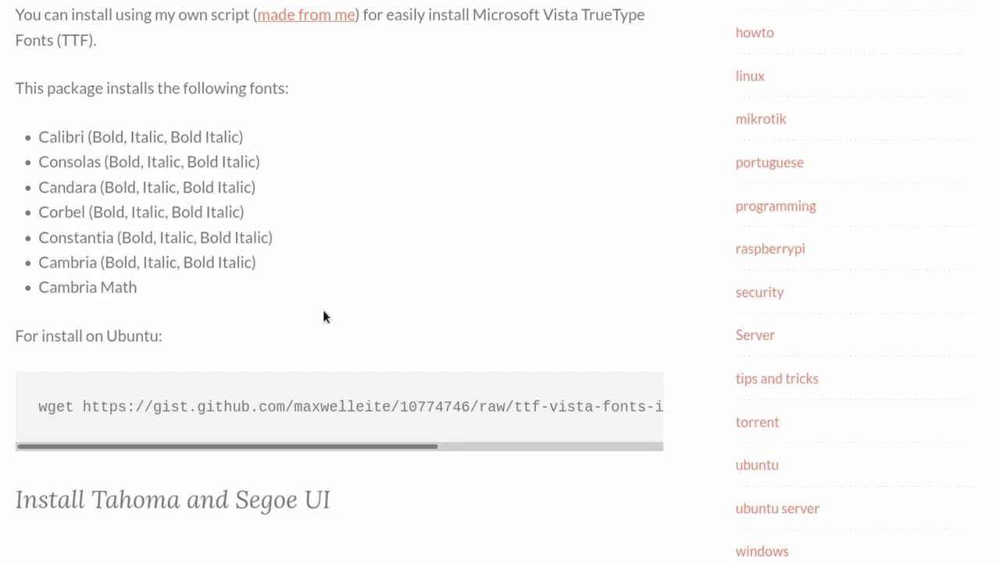
{"action": "scroll", "coordinate": [322, 311], "scroll_direction": "up", "scroll_amount": 2}
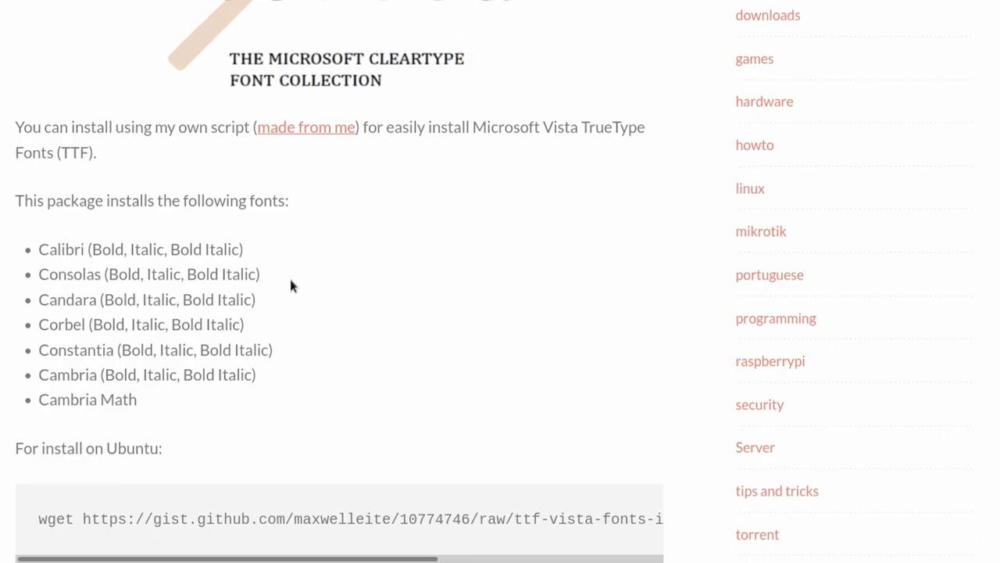
{"action": "scroll", "coordinate": [285, 283], "scroll_direction": "down", "scroll_amount": 2}
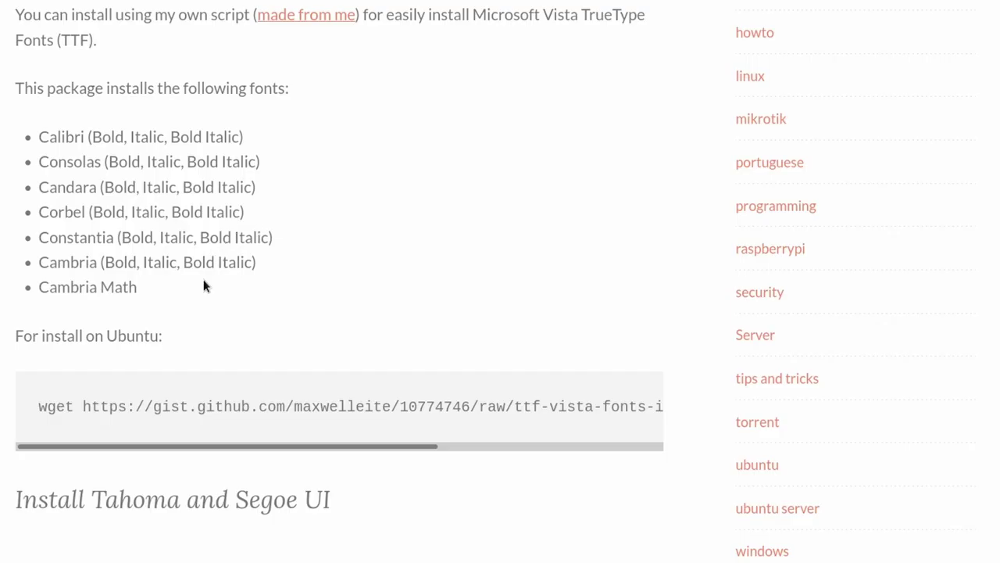
{"action": "scroll", "coordinate": [190, 325], "scroll_direction": "up", "scroll_amount": 1}
{"action": "scroll", "coordinate": [191, 329], "scroll_direction": "down", "scroll_amount": 3}
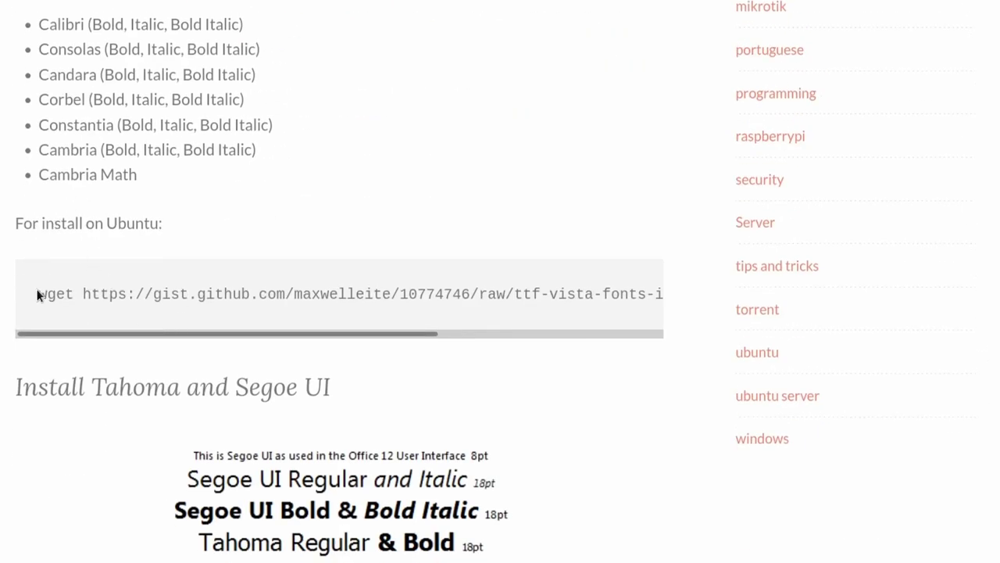
Step: Highlight the wget command text, then settle on the ClearType fonts section
{"action": "left_click_drag", "start_coordinate": [45, 294], "coordinate": [391, 320]}
{"action": "left_click", "coordinate": [135, 298]}
{"action": "left_click_drag", "start_coordinate": [259, 333], "coordinate": [551, 361]}
{"action": "scroll", "coordinate": [538, 403], "scroll_direction": "down", "scroll_amount": 5}
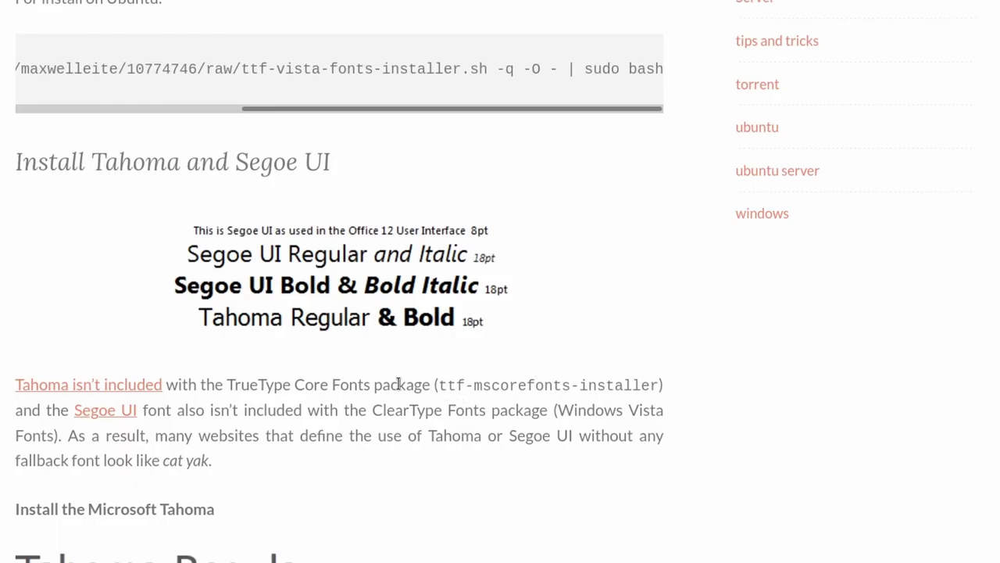
{"action": "scroll", "coordinate": [390, 386], "scroll_direction": "down", "scroll_amount": 15}
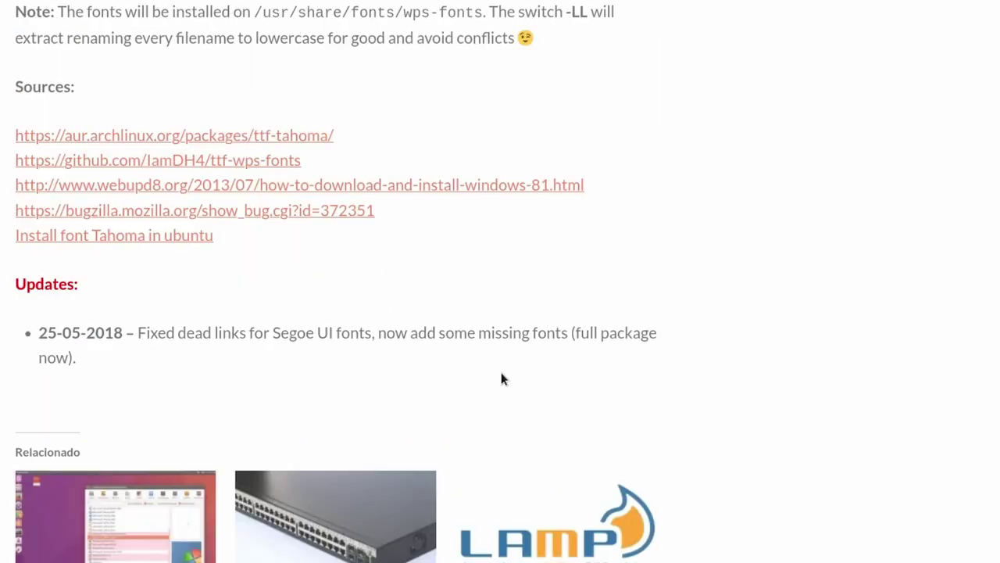
{"action": "scroll", "coordinate": [501, 378], "scroll_direction": "up", "scroll_amount": 5}
{"action": "scroll", "coordinate": [500, 372], "scroll_direction": "up", "scroll_amount": 10}
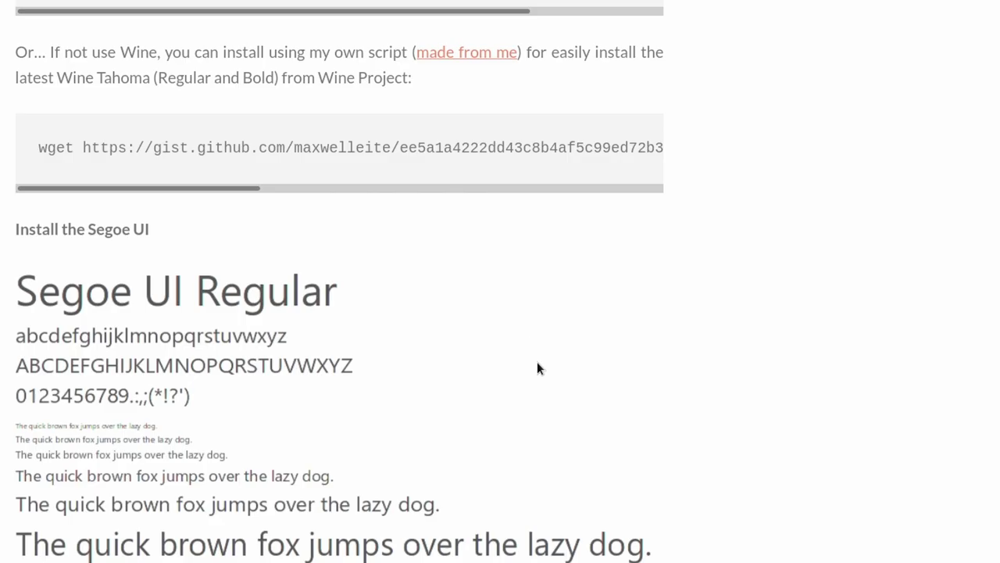
{"action": "scroll", "coordinate": [537, 372], "scroll_direction": "up", "scroll_amount": 10}
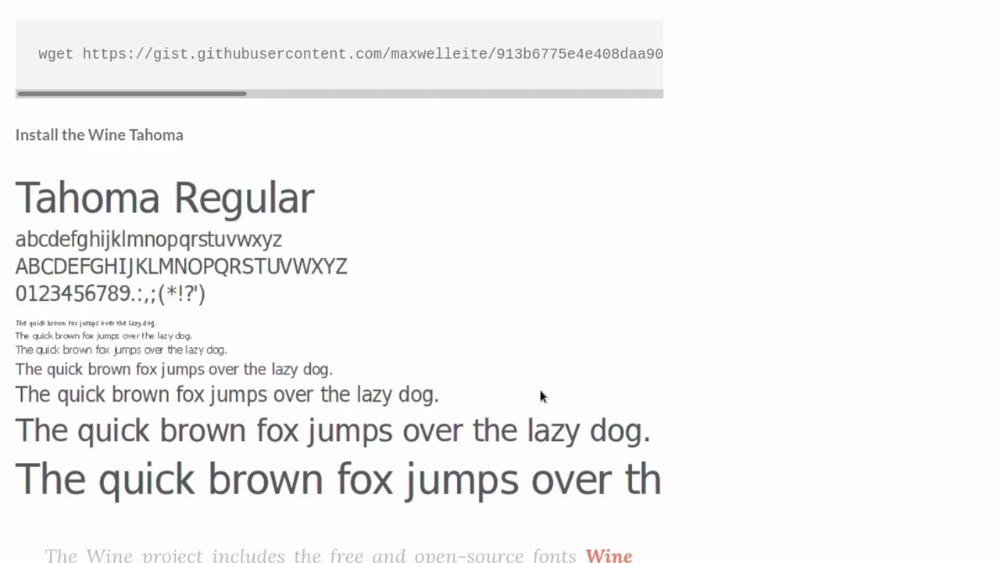
{"action": "scroll", "coordinate": [540, 389], "scroll_direction": "up", "scroll_amount": 10}
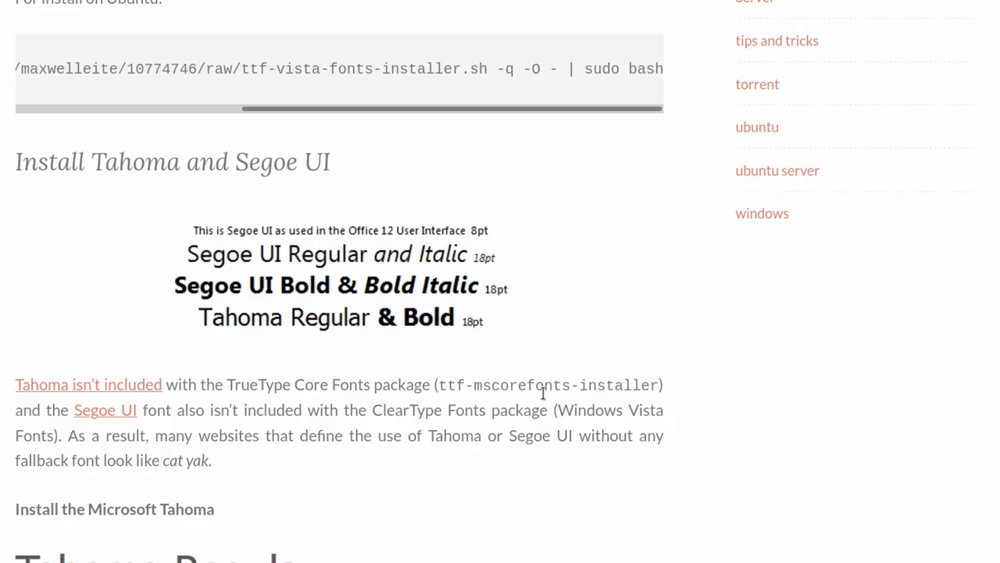
{"action": "scroll", "coordinate": [543, 394], "scroll_direction": "up", "scroll_amount": 10}
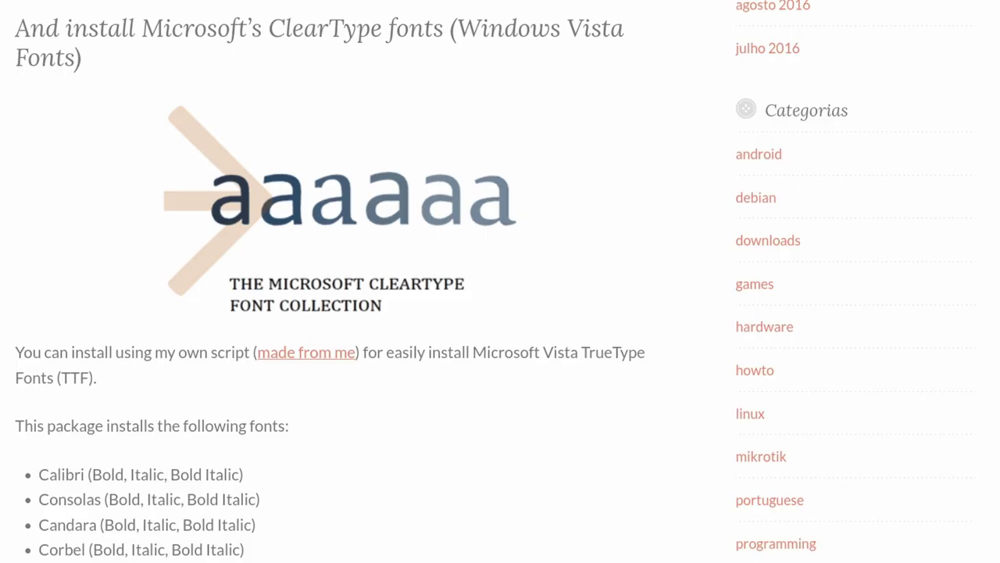
Step: Launch Microsoft Edge Beta by searching 'edge' in the Activities overview
{"action": "key", "text": "super"}
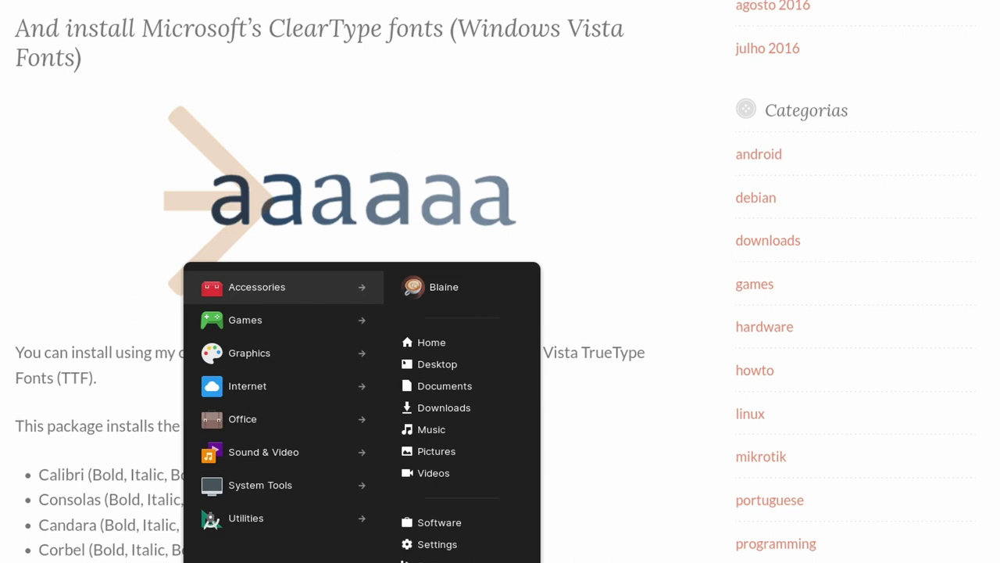
{"action": "key", "text": "Escape"}
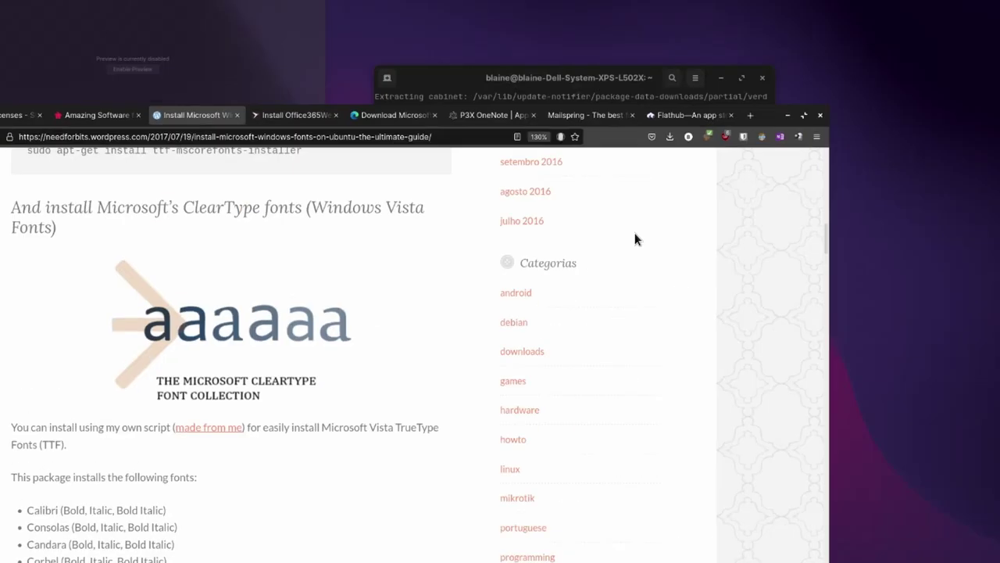
{"action": "key", "text": "super"}
{"action": "type", "text": "edge"}
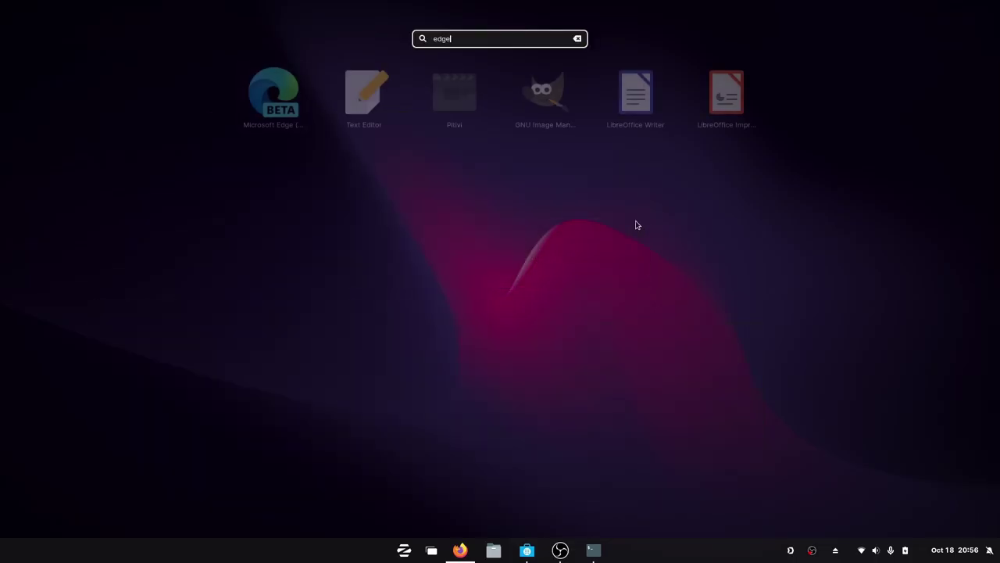
{"action": "key", "text": "super"}
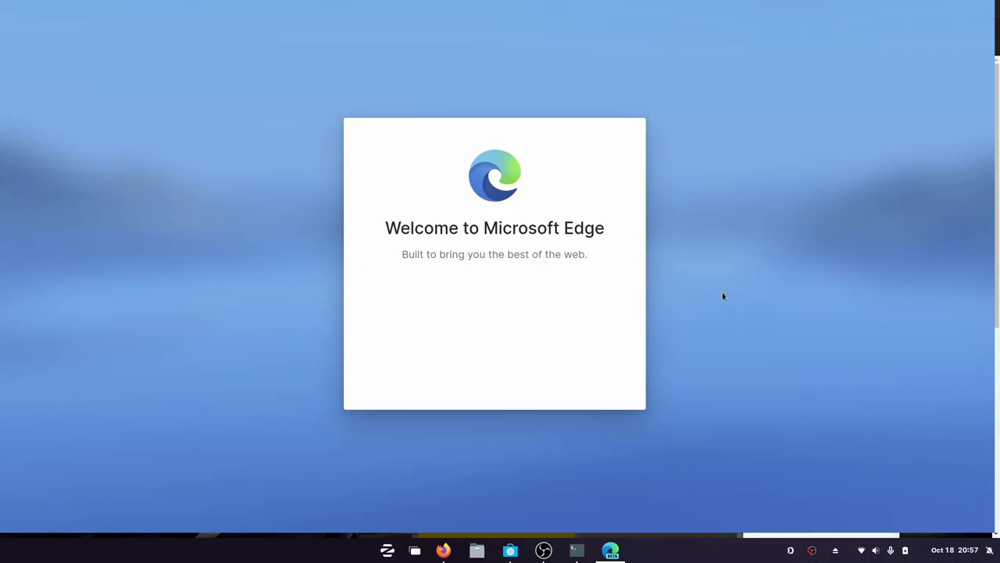
Step: Show the Edge Insider download page in Firefox, then minimize Firefox to reveal Edge's welcome window
{"action": "key", "text": "alt+Tab"}
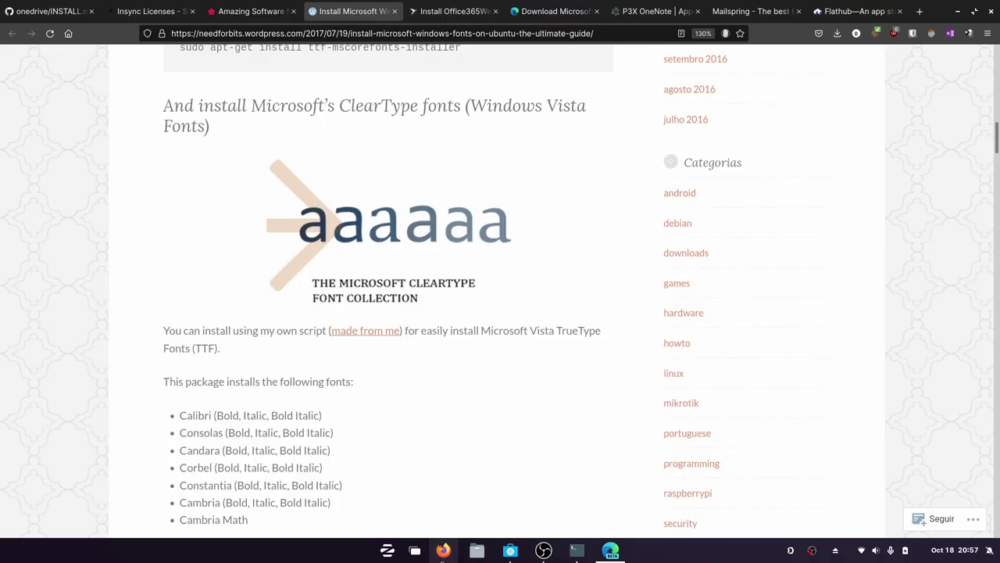
{"action": "left_click", "coordinate": [546, 11]}
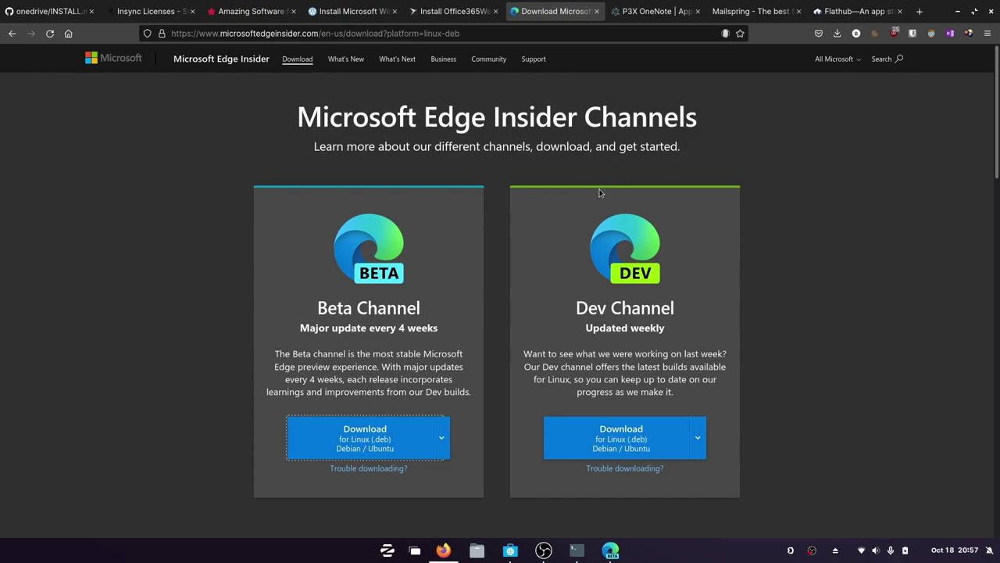
{"action": "left_click", "coordinate": [958, 13]}
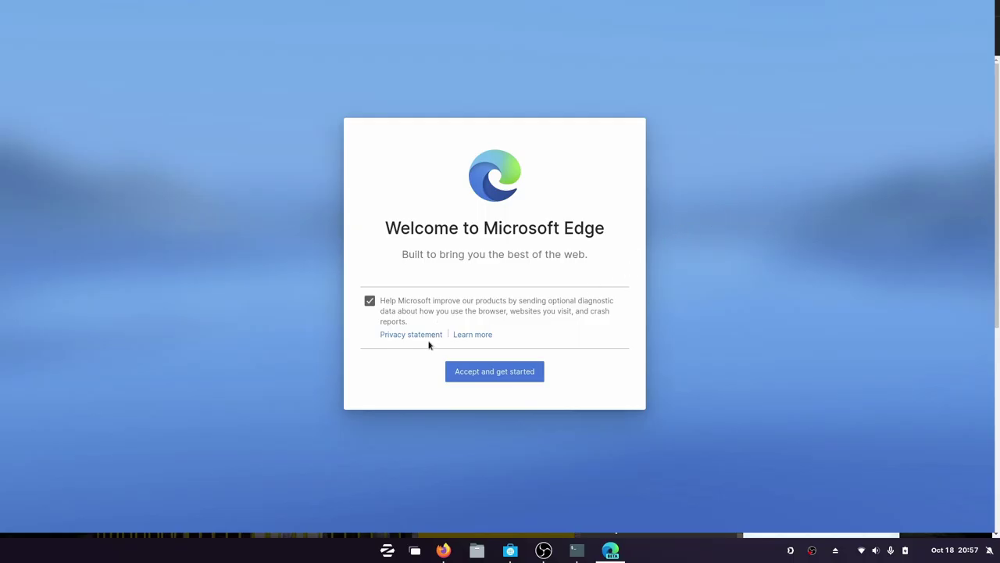
Step: Decline optional diagnostic data, finish Edge's welcome setup, and open Word from the Microsoft 365 app launcher
{"action": "left_click", "coordinate": [369, 301]}
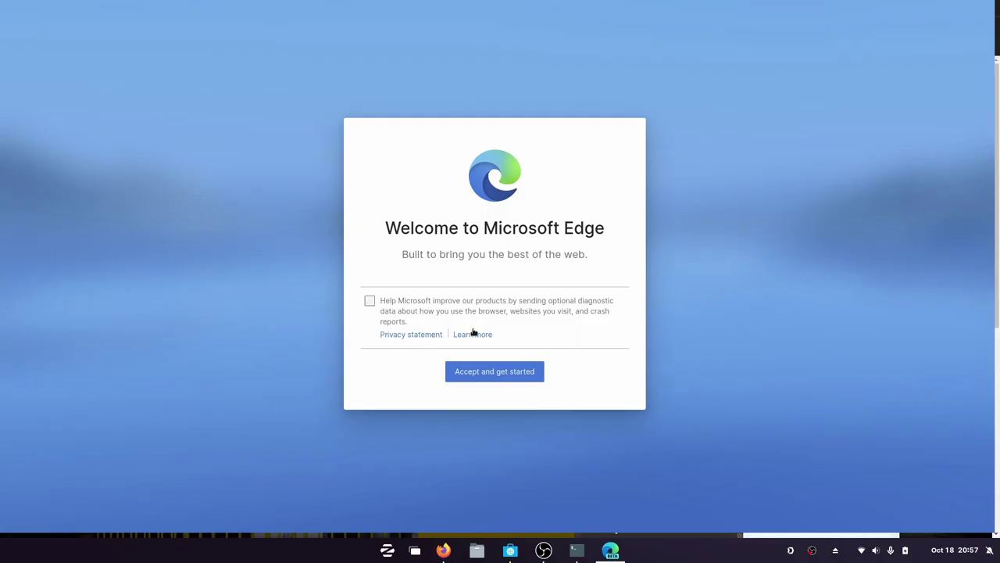
{"action": "left_click", "coordinate": [499, 372]}
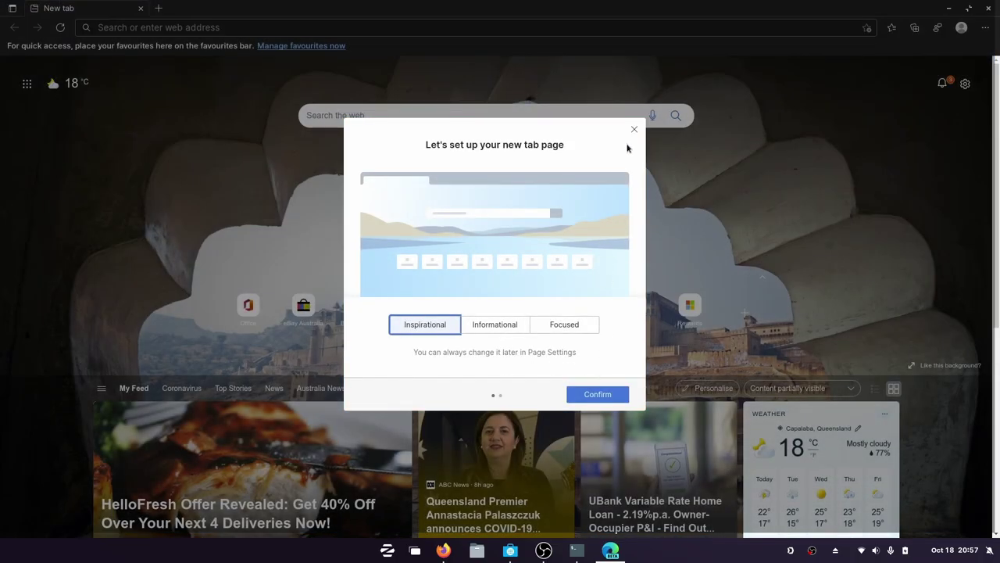
{"action": "left_click", "coordinate": [634, 129]}
{"action": "left_click", "coordinate": [27, 84]}
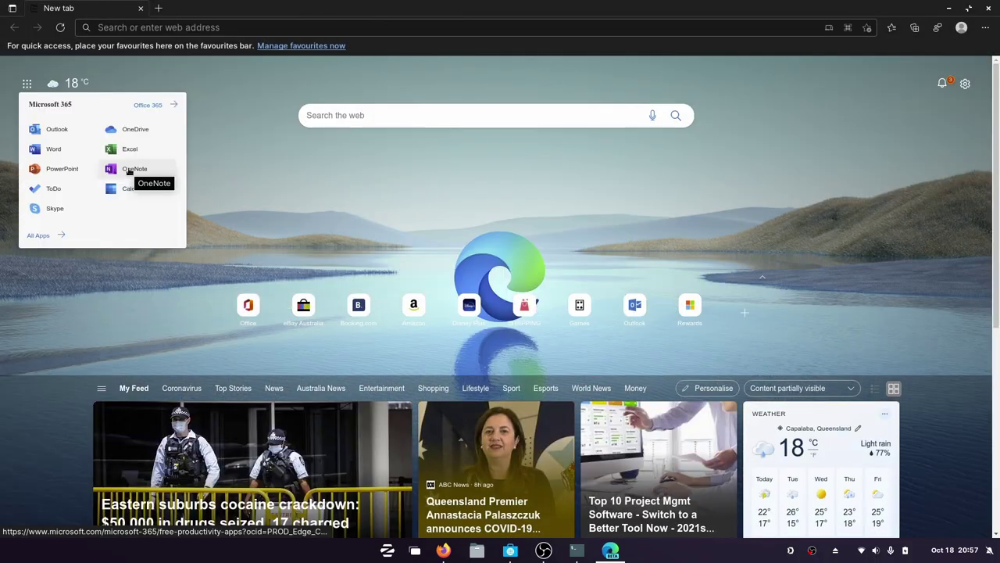
{"action": "left_click", "coordinate": [57, 148]}
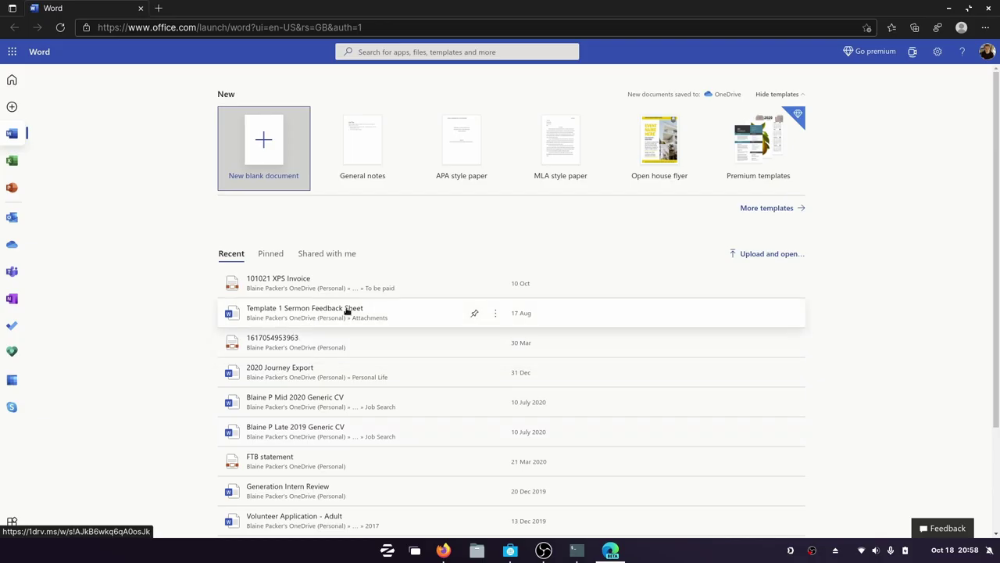
Step: Create a new blank Word document (Document.docx) from the Word start page
{"action": "scroll", "coordinate": [291, 405], "scroll_direction": "down", "scroll_amount": 3}
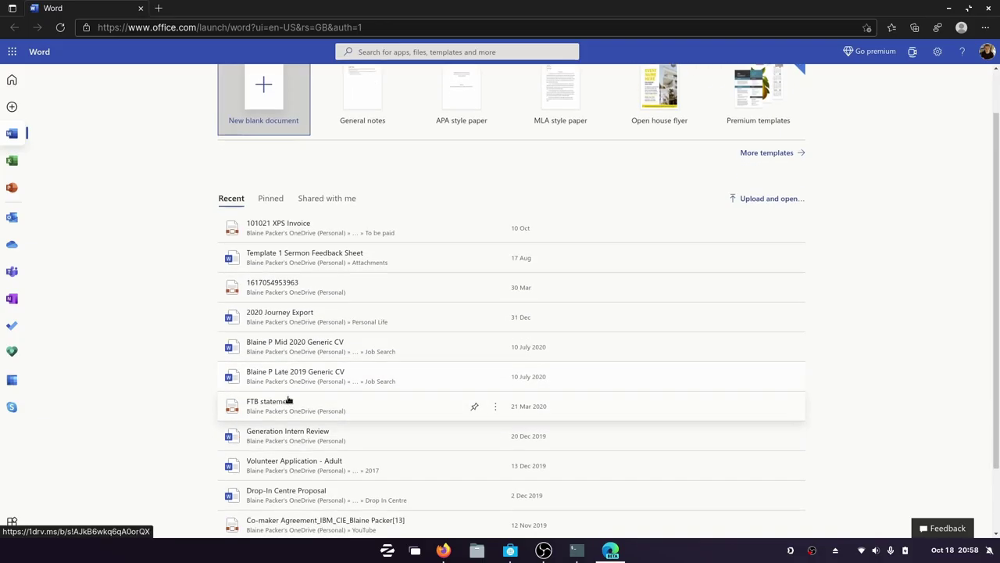
{"action": "scroll", "coordinate": [288, 388], "scroll_direction": "up", "scroll_amount": 3}
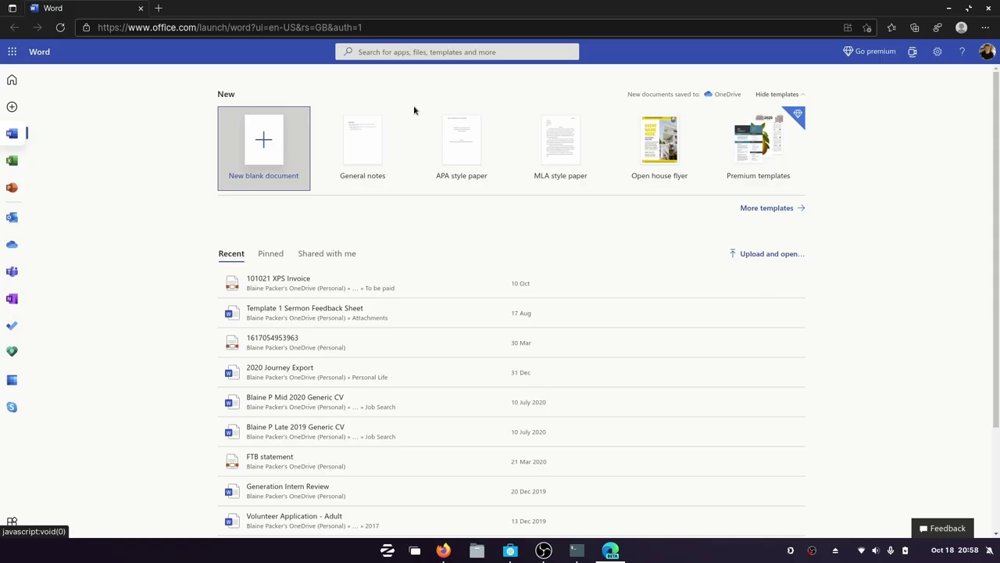
{"action": "left_click", "coordinate": [271, 145]}
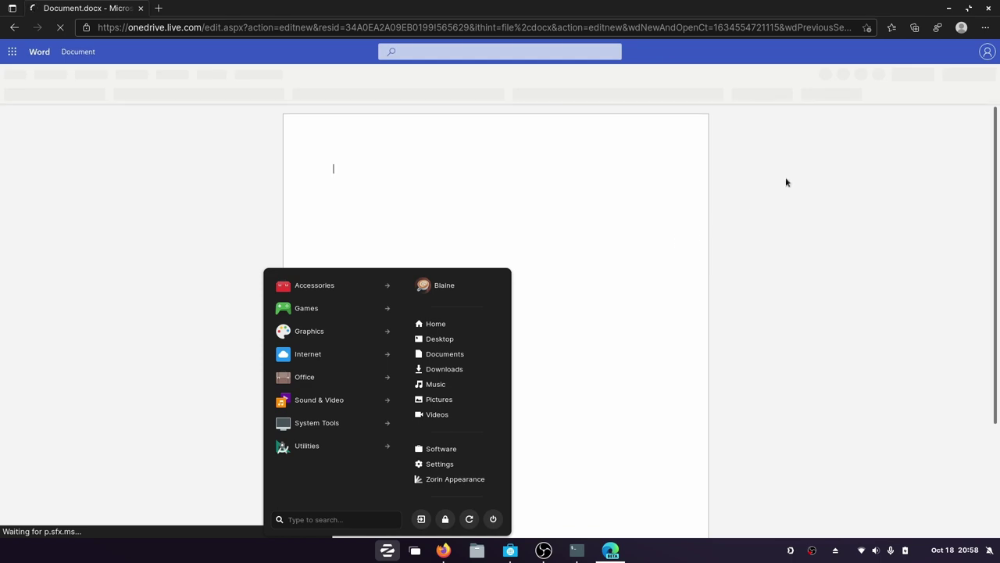
Step: Close the applications menu covering Document.docx while Word Online finishes loading
{"action": "left_click", "coordinate": [785, 11]}
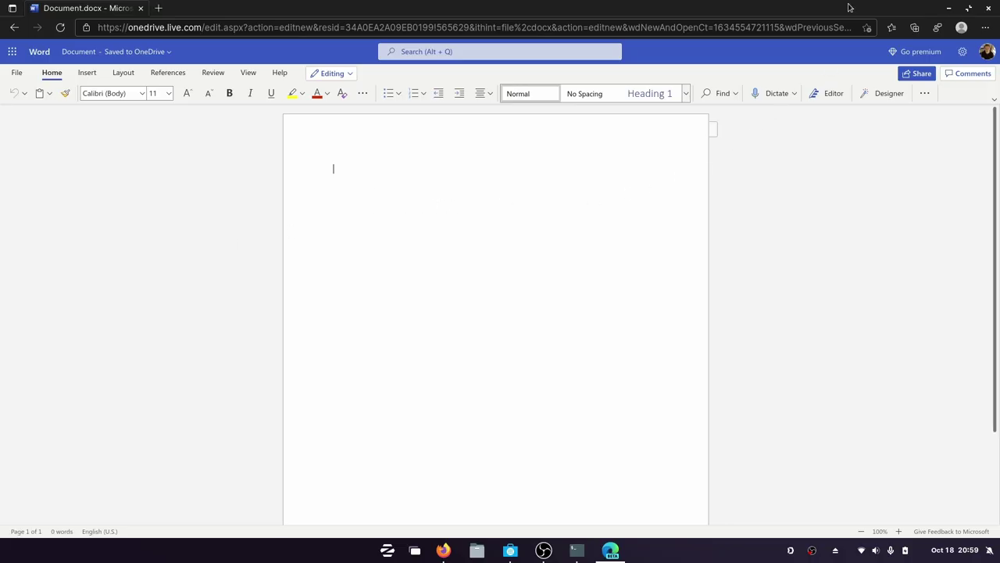
Step: Install the Word site as a standalone Edge app named 'Word Online'
{"action": "left_click", "coordinate": [986, 27]}
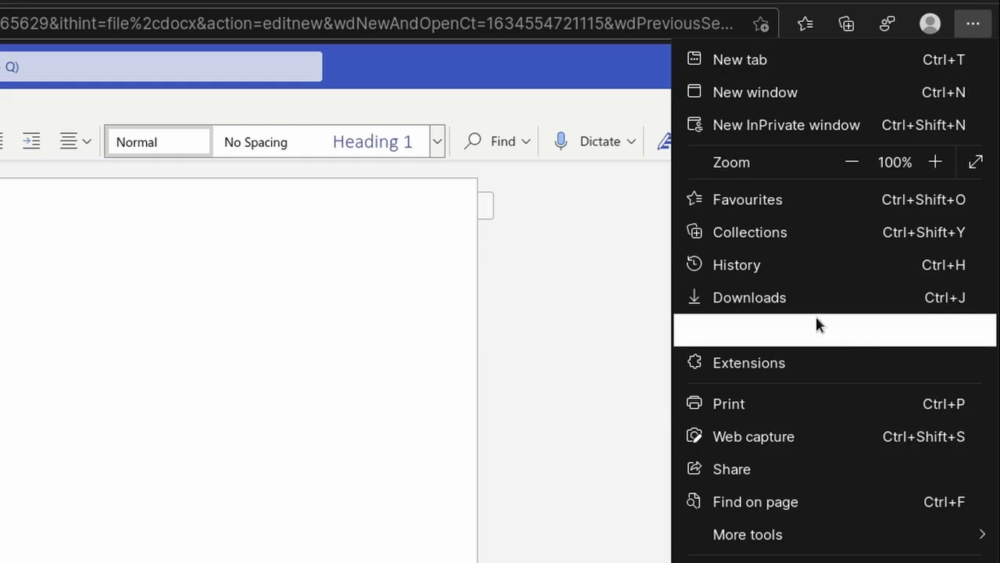
{"action": "mouse_move", "coordinate": [817, 327]}
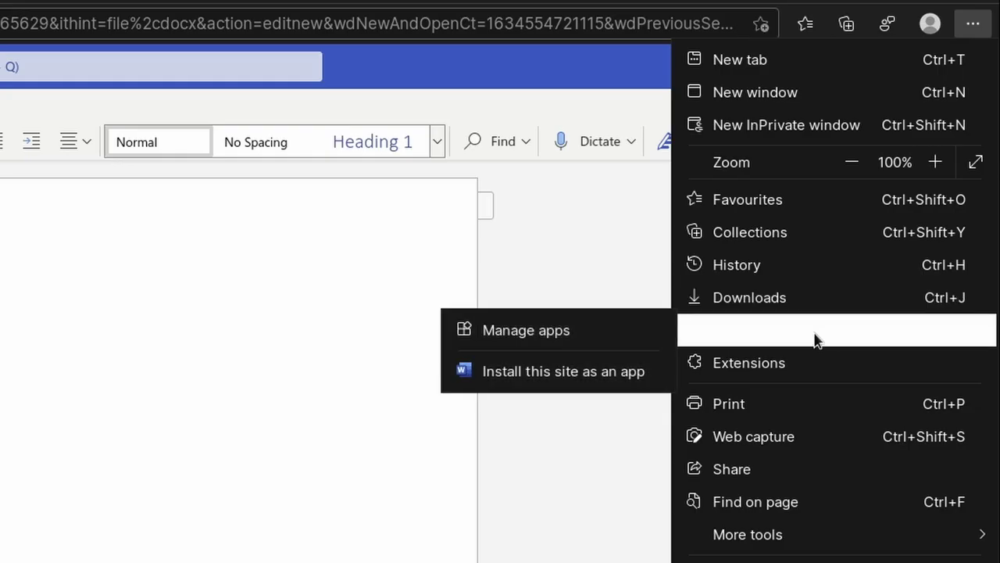
{"action": "left_click", "coordinate": [594, 383]}
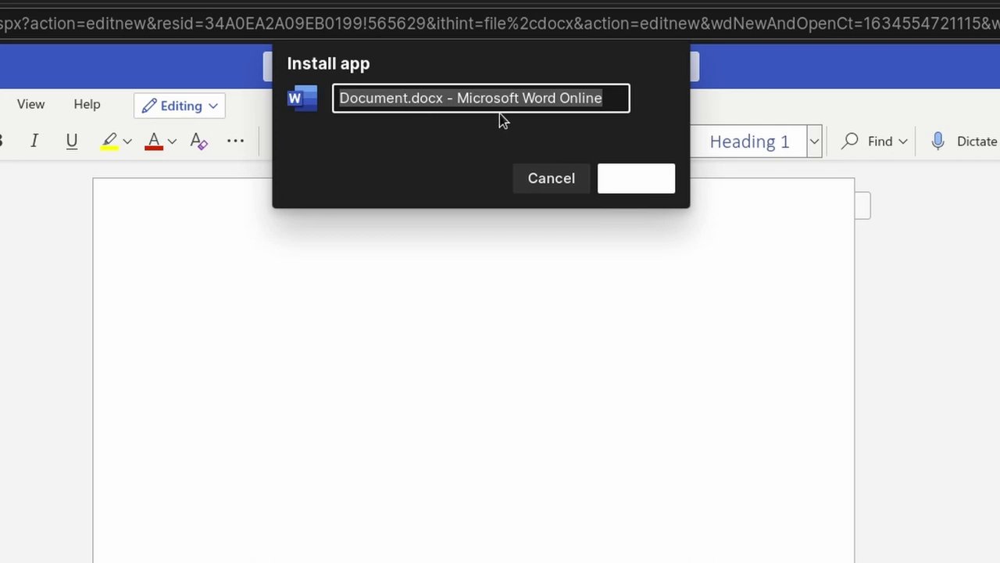
{"action": "type", "text": "Word Online"}
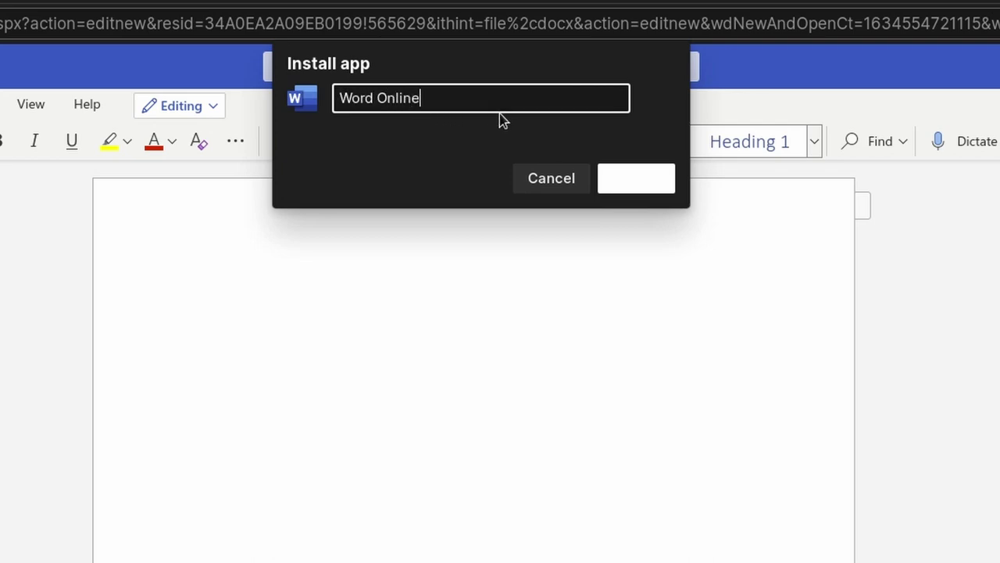
{"action": "key", "text": "Return"}
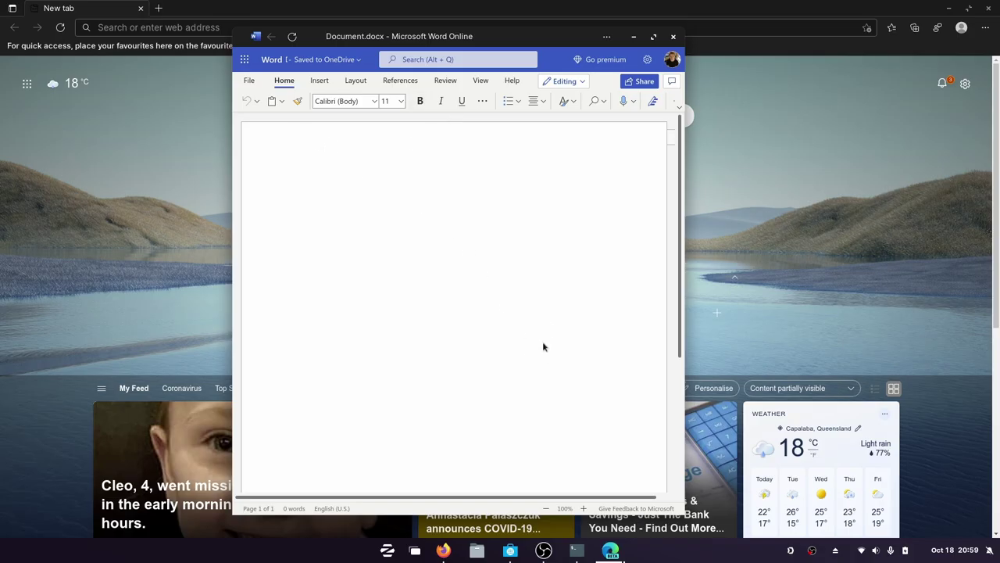
Step: Check the Edge Apps category in the applications menu for the new Word Online entry
{"action": "left_click", "coordinate": [383, 549]}
{"action": "left_click", "coordinate": [336, 314]}
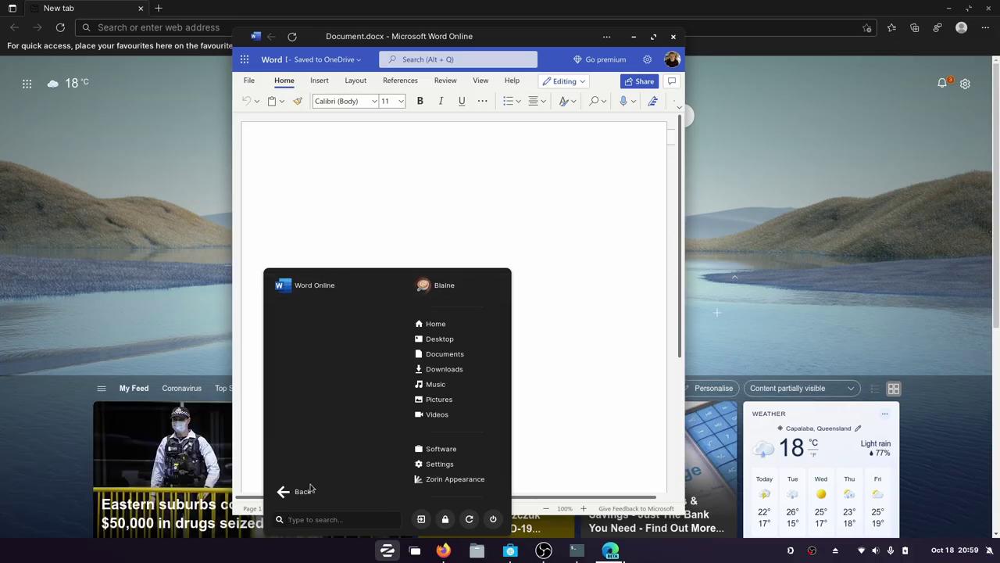
{"action": "left_click", "coordinate": [305, 489]}
{"action": "left_click", "coordinate": [436, 182]}
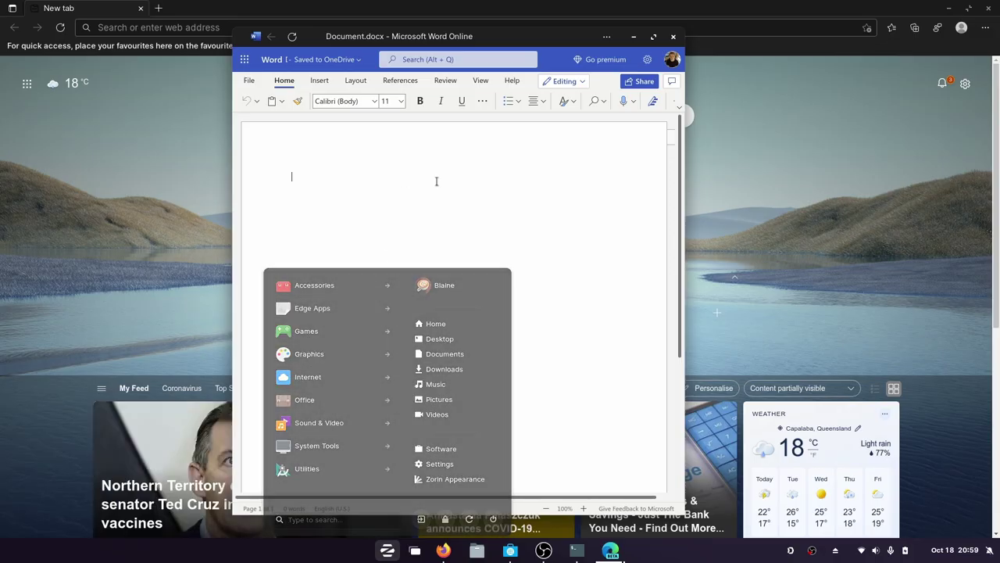
Step: Nudge the Word Online window down-right and glance at its options menu
{"action": "left_click_drag", "start_coordinate": [564, 37], "coordinate": [579, 47]}
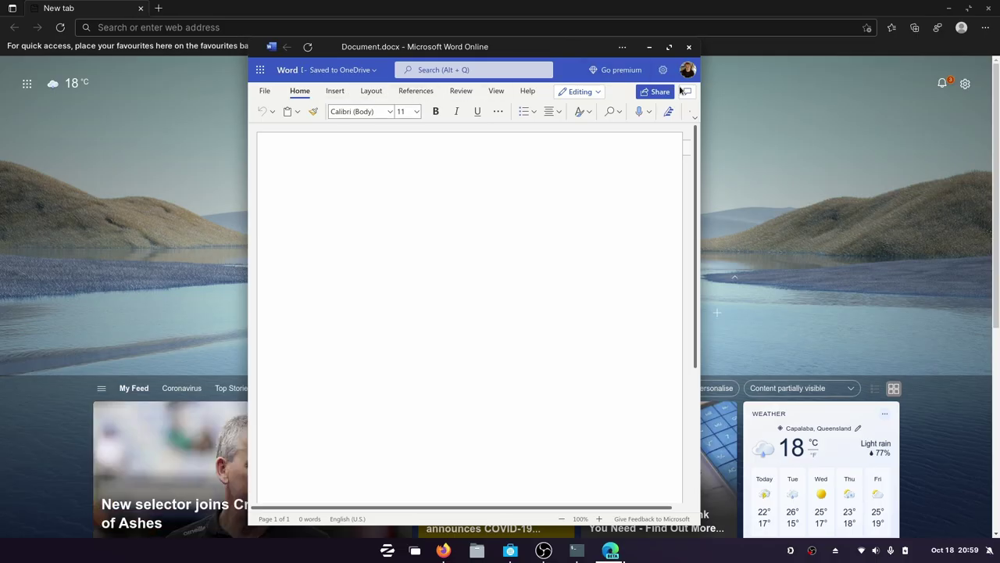
{"action": "left_click", "coordinate": [623, 47]}
{"action": "left_click", "coordinate": [622, 47]}
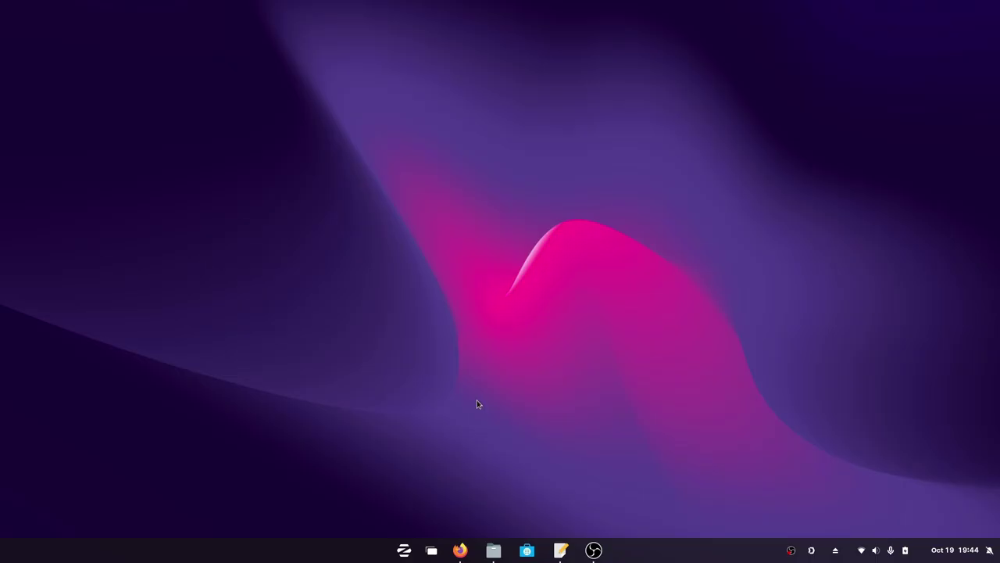
{"action": "left_click", "coordinate": [460, 550]}
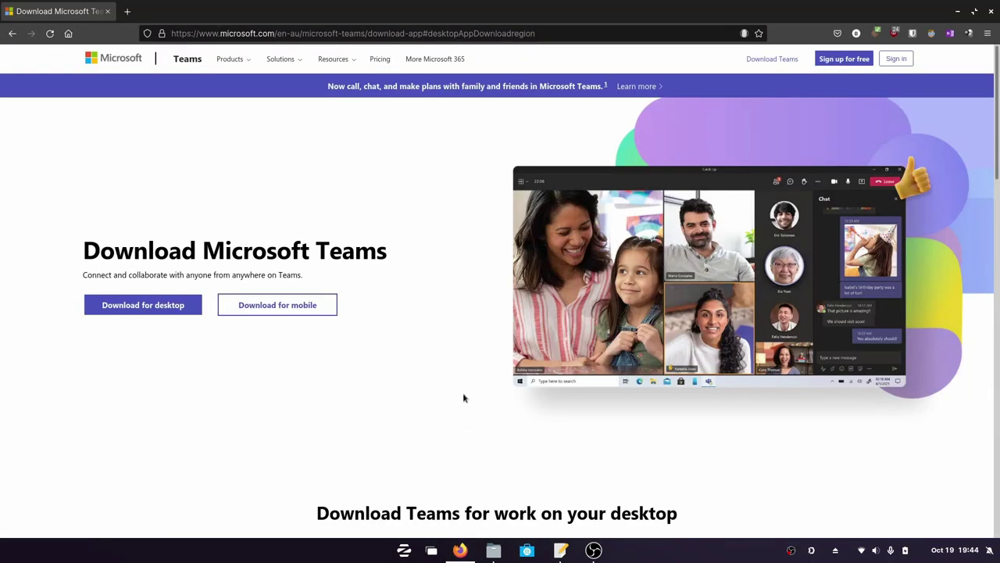
{"action": "scroll", "coordinate": [442, 350], "scroll_direction": "down", "scroll_amount": 3}
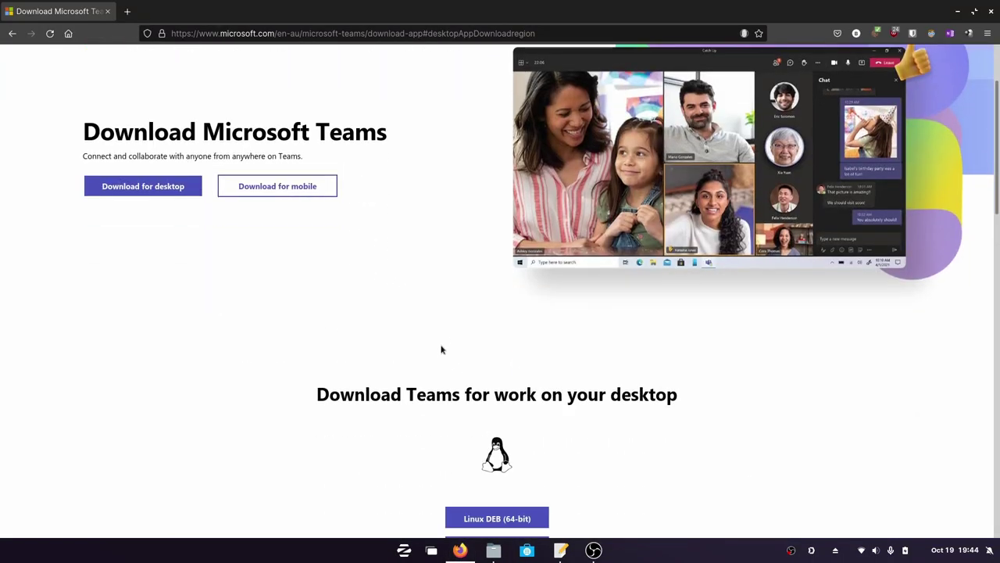
{"action": "scroll", "coordinate": [359, 224], "scroll_direction": "up", "scroll_amount": 3}
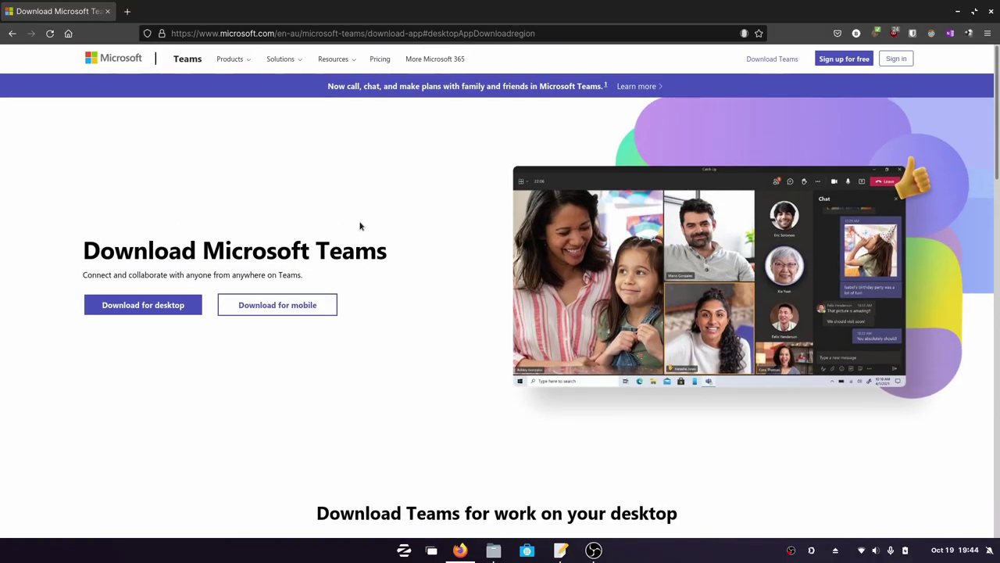
{"action": "scroll", "coordinate": [359, 224], "scroll_direction": "down", "scroll_amount": 4}
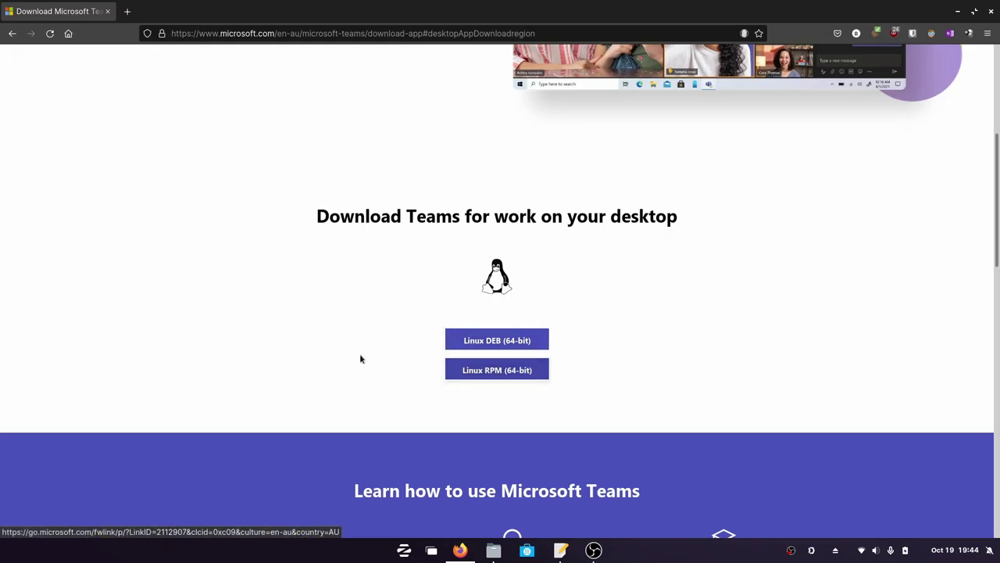
{"action": "scroll", "coordinate": [330, 297], "scroll_direction": "up", "scroll_amount": 2}
{"action": "scroll", "coordinate": [329, 301], "scroll_direction": "up", "scroll_amount": 2}
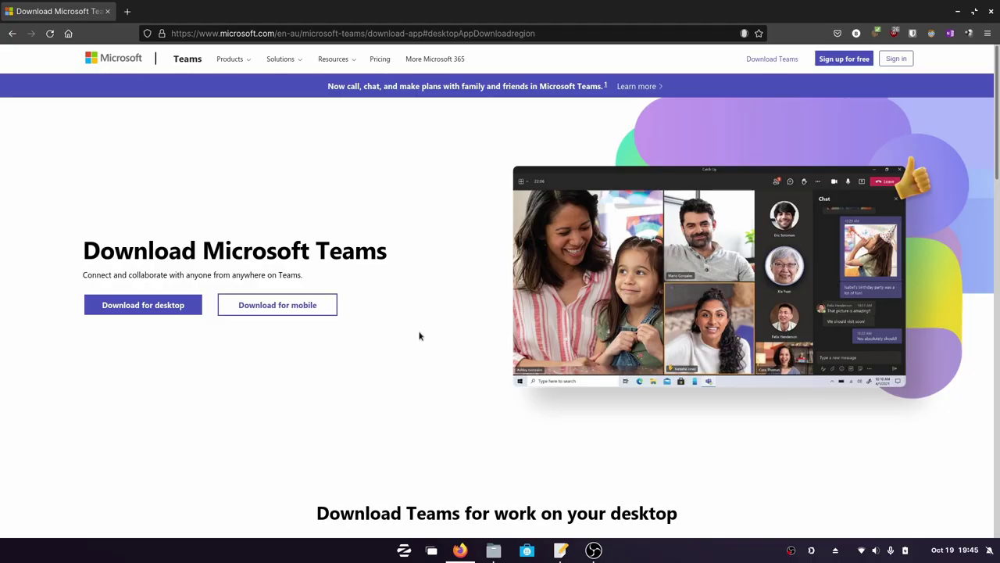
{"action": "scroll", "coordinate": [418, 334], "scroll_direction": "down", "scroll_amount": 6}
{"action": "scroll", "coordinate": [462, 270], "scroll_direction": "up", "scroll_amount": 2}
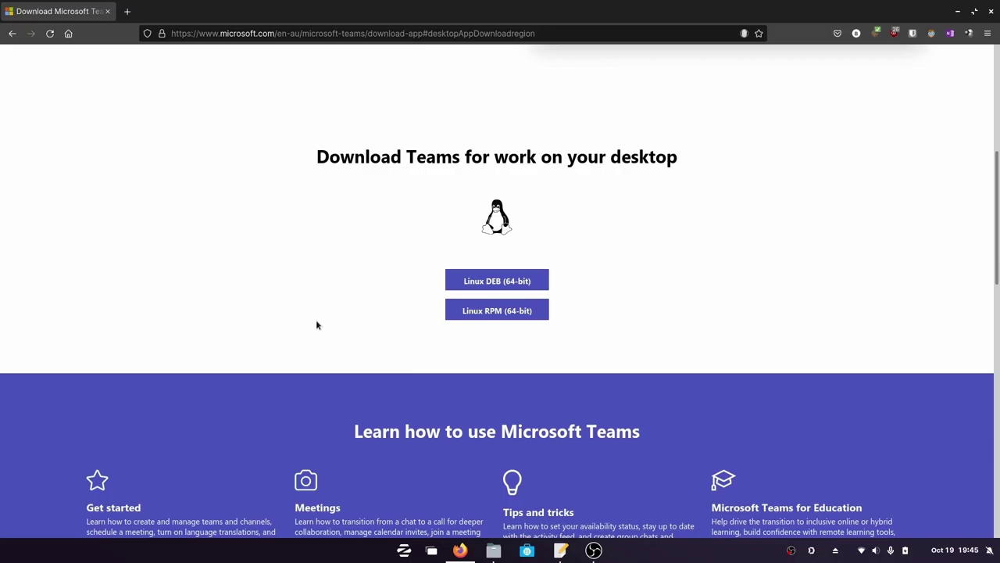
{"action": "scroll", "coordinate": [316, 325], "scroll_direction": "up", "scroll_amount": 5}
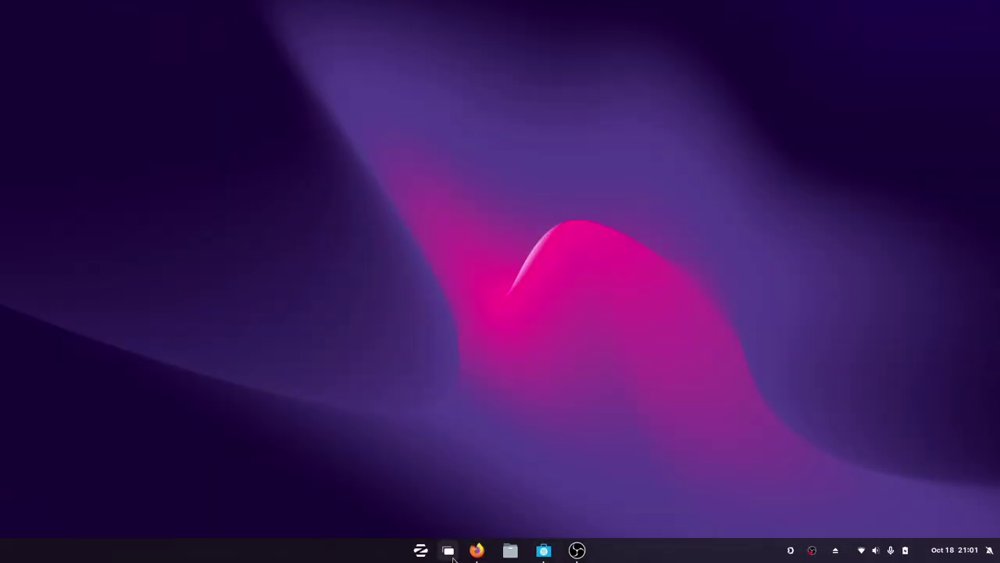
Step: Browse the Internet category of the applications menu without launching anything
{"action": "left_click", "coordinate": [421, 550]}
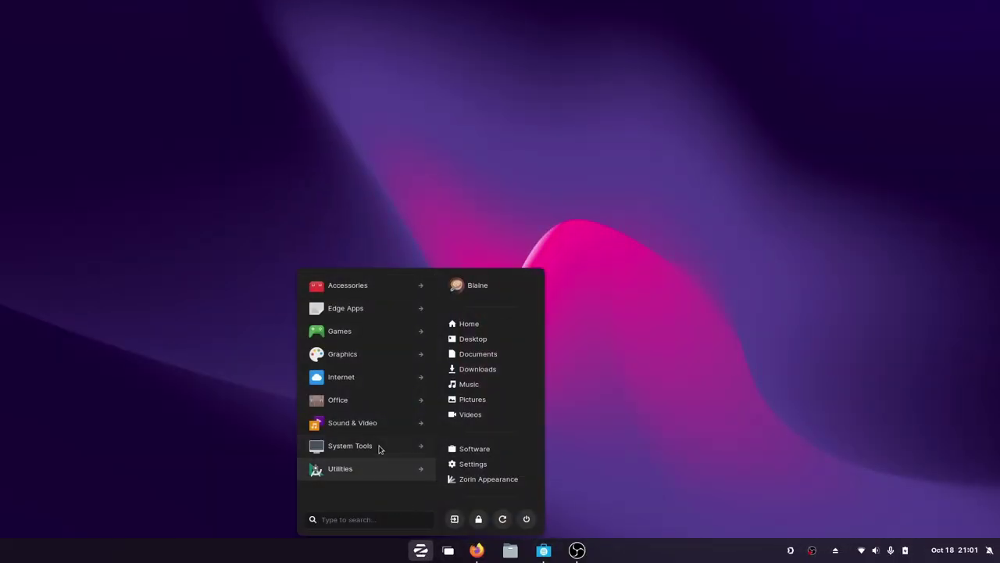
{"action": "left_click", "coordinate": [371, 380]}
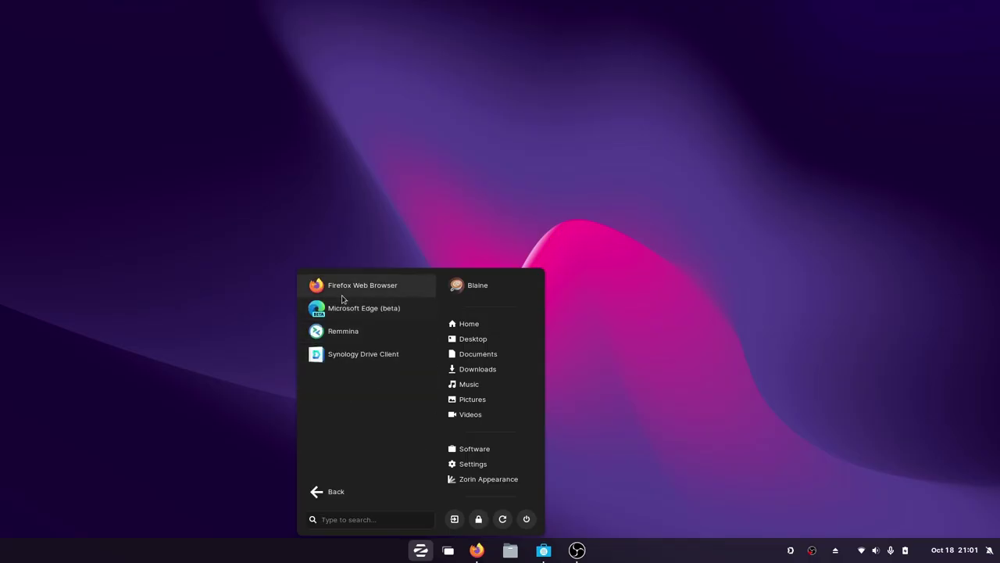
{"action": "left_click", "coordinate": [326, 227]}
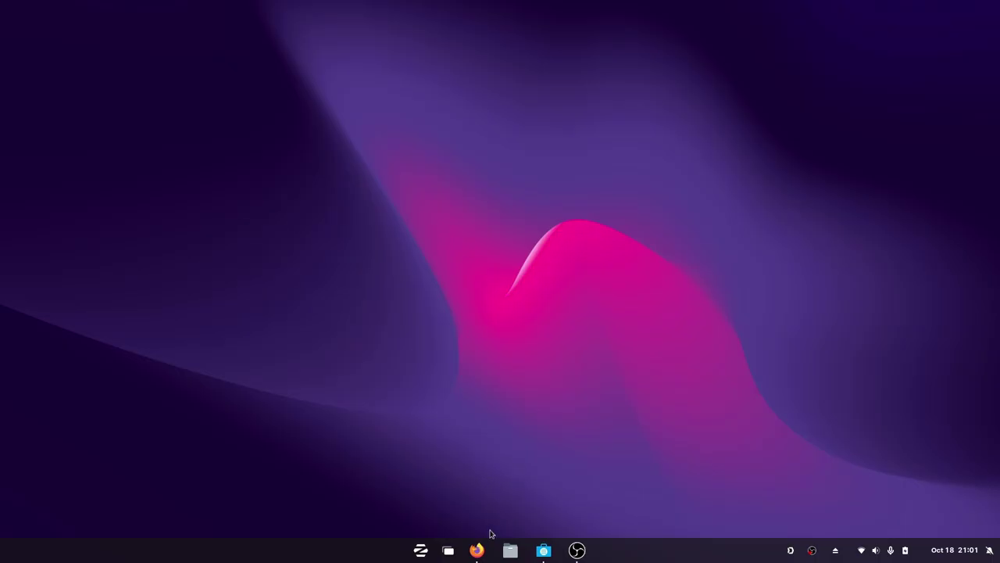
Step: Search the applications menu for 'evol' and launch Evolution
{"action": "left_click", "coordinate": [420, 551]}
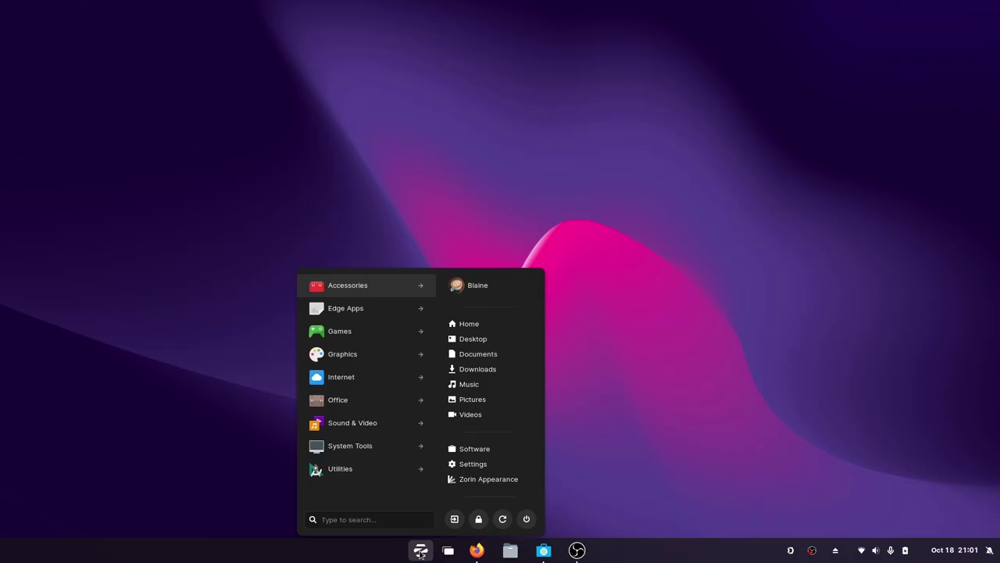
{"action": "type", "text": "evol"}
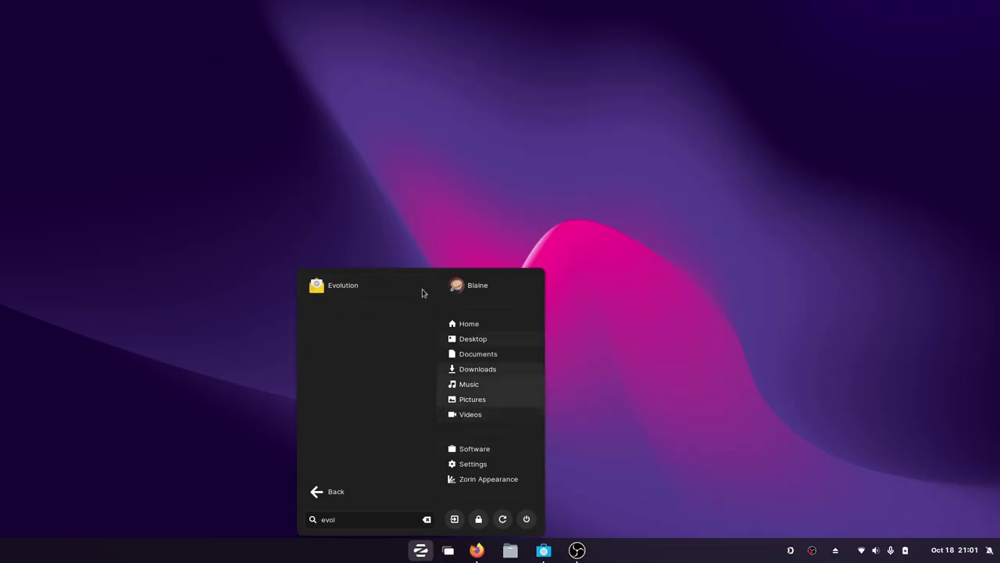
{"action": "left_click", "coordinate": [345, 282]}
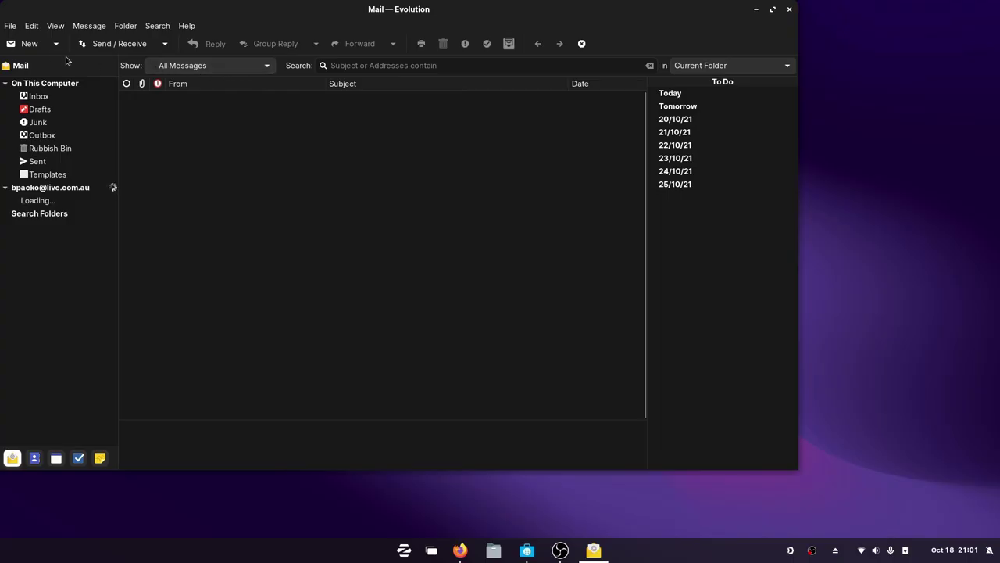
Step: View Evolution's local Drafts folder, look through the File menu, then close Evolution
{"action": "left_click", "coordinate": [40, 109]}
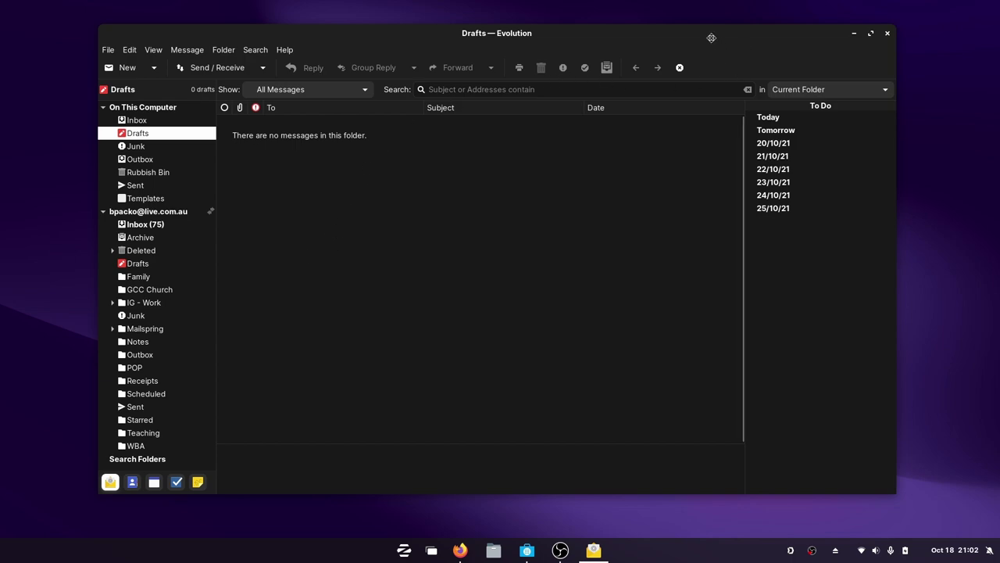
{"action": "left_click_drag", "start_coordinate": [711, 38], "coordinate": [677, 32]}
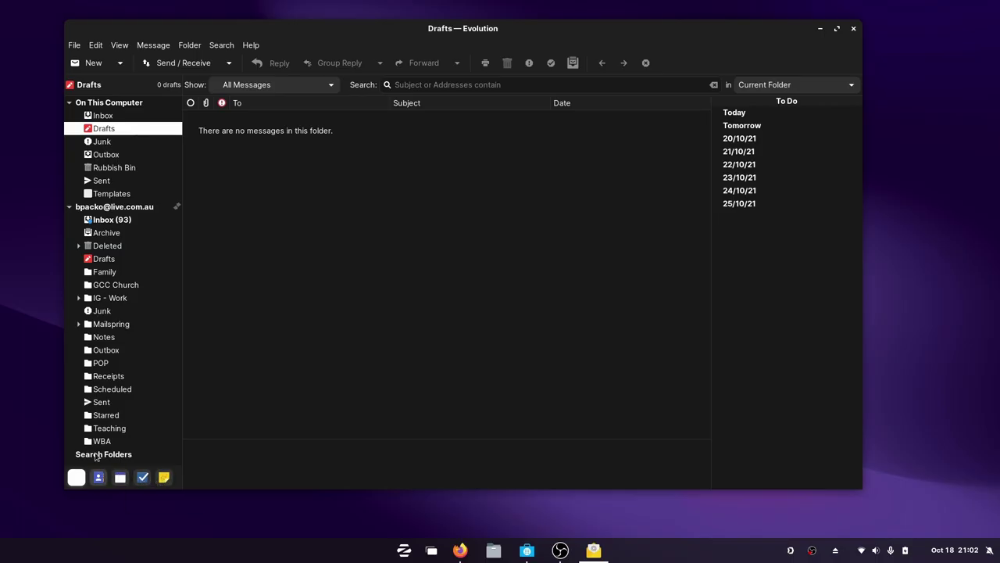
{"action": "left_click", "coordinate": [73, 45]}
{"action": "left_click", "coordinate": [74, 45]}
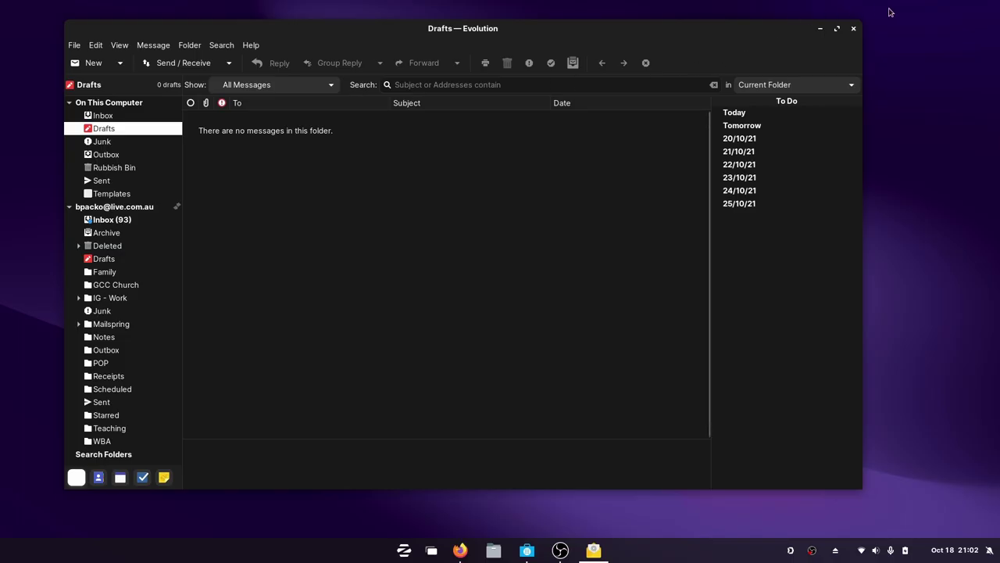
{"action": "left_click", "coordinate": [853, 28]}
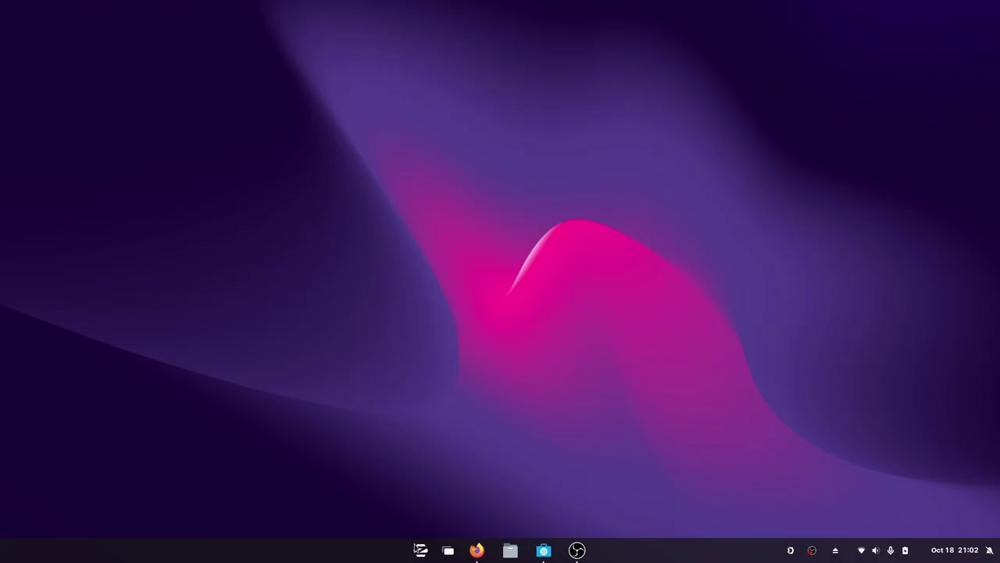
Step: Launch Settings, open Online Accounts and start adding a Microsoft Exchange account
{"action": "left_click", "coordinate": [418, 549]}
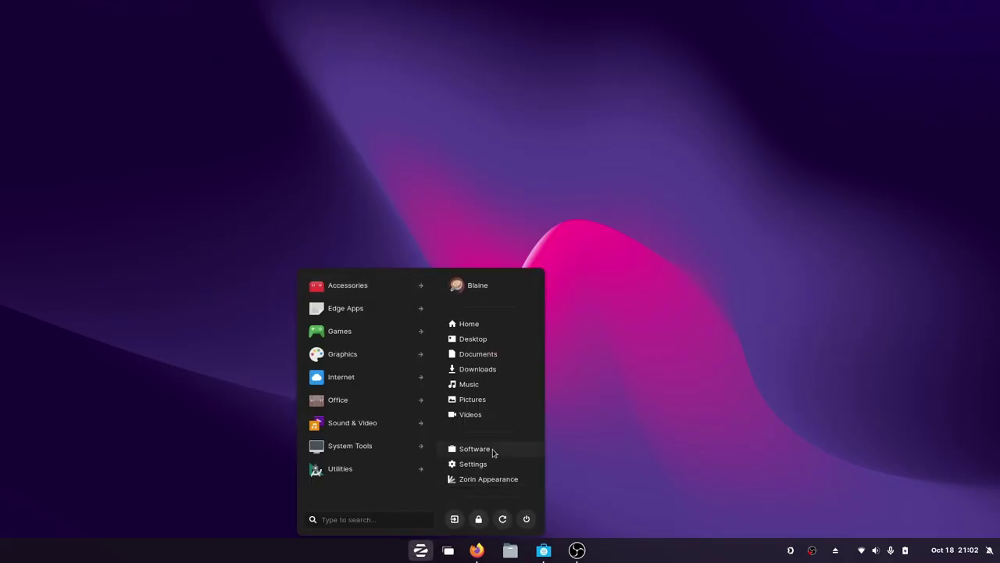
{"action": "left_click", "coordinate": [479, 463]}
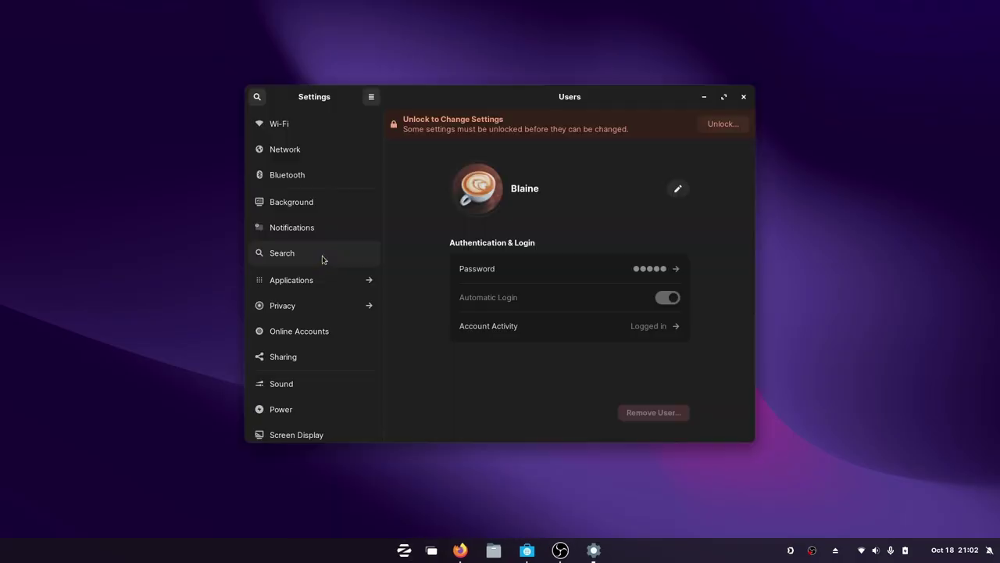
{"action": "left_click", "coordinate": [304, 331]}
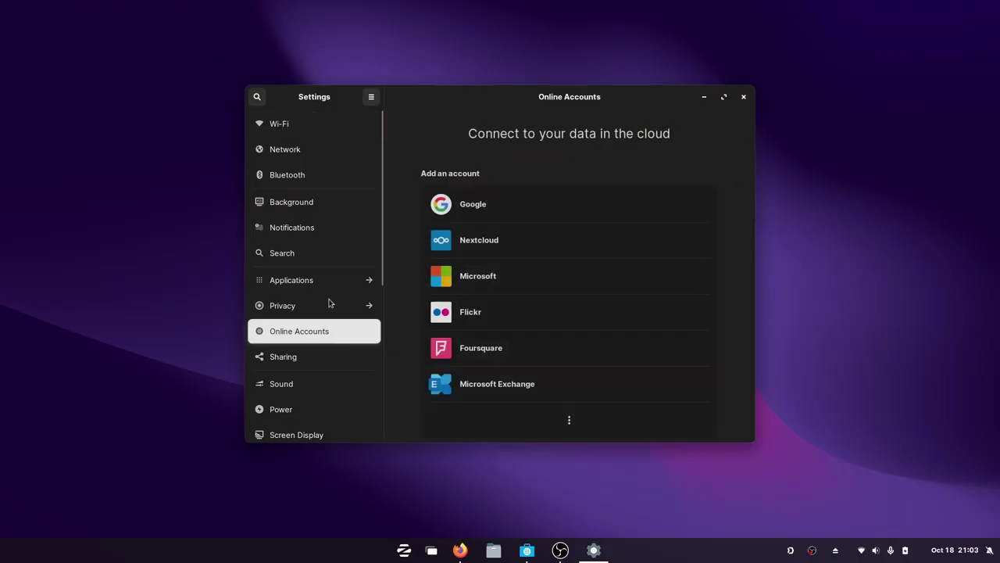
{"action": "left_click", "coordinate": [485, 370]}
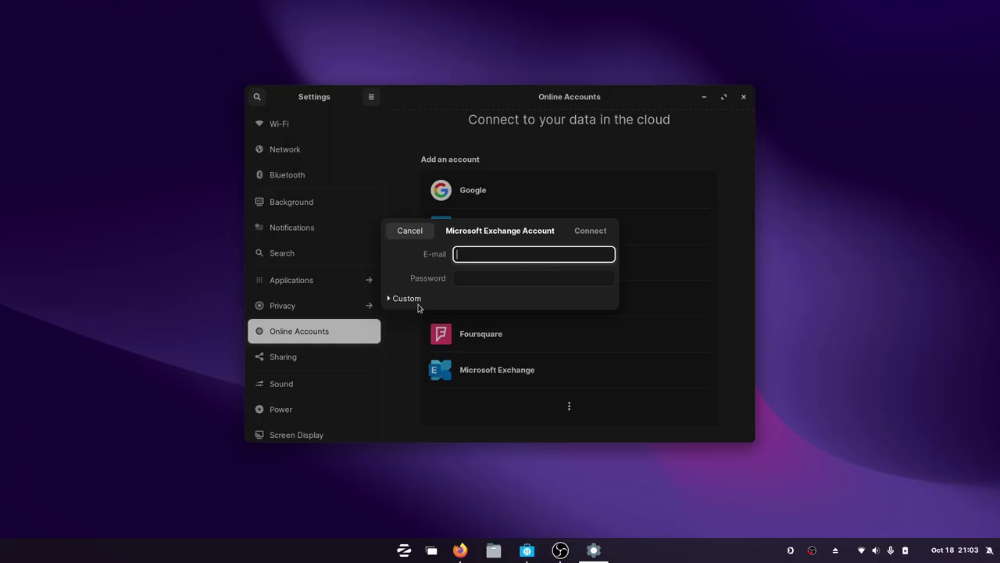
Step: Cancel the Exchange account dialog and scroll back to the top of the Online Accounts list
{"action": "left_click", "coordinate": [400, 551]}
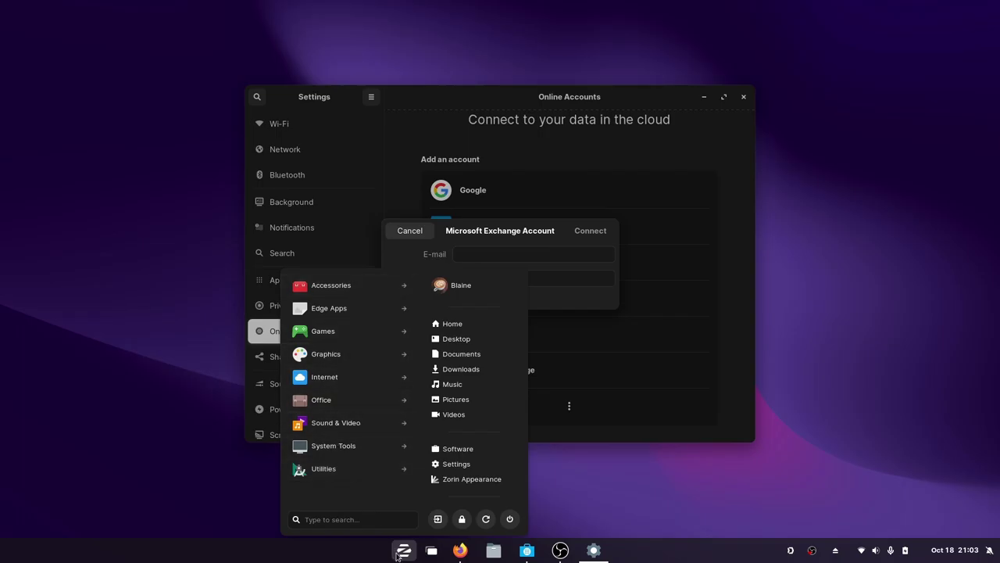
{"action": "left_click", "coordinate": [402, 551]}
{"action": "left_click", "coordinate": [408, 236]}
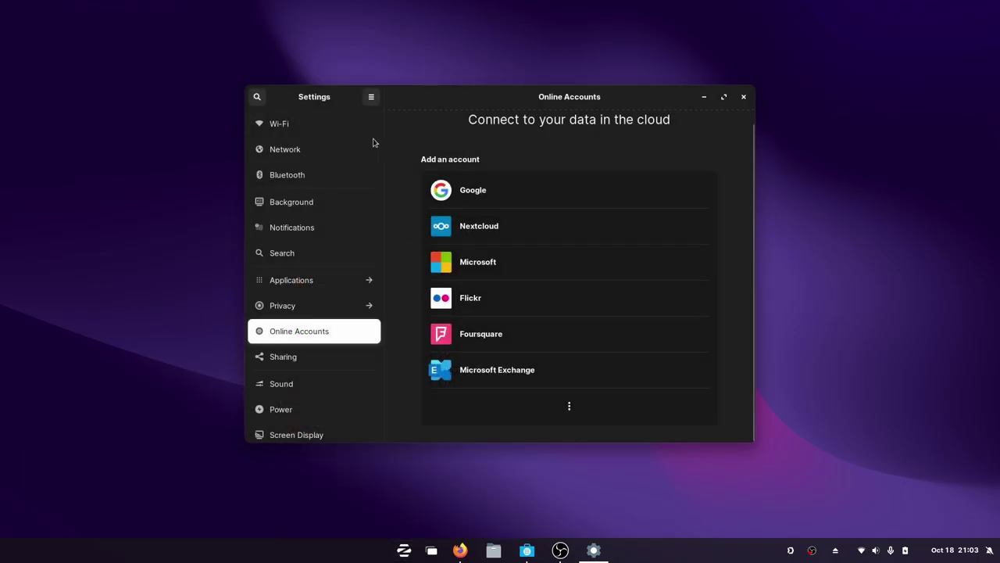
{"action": "mouse_move", "coordinate": [445, 102]}
{"action": "left_mouse_down"}
{"action": "mouse_move", "coordinate": [408, 93]}
{"action": "mouse_move", "coordinate": [480, 98]}
{"action": "mouse_move", "coordinate": [457, 97]}
{"action": "left_mouse_up"}
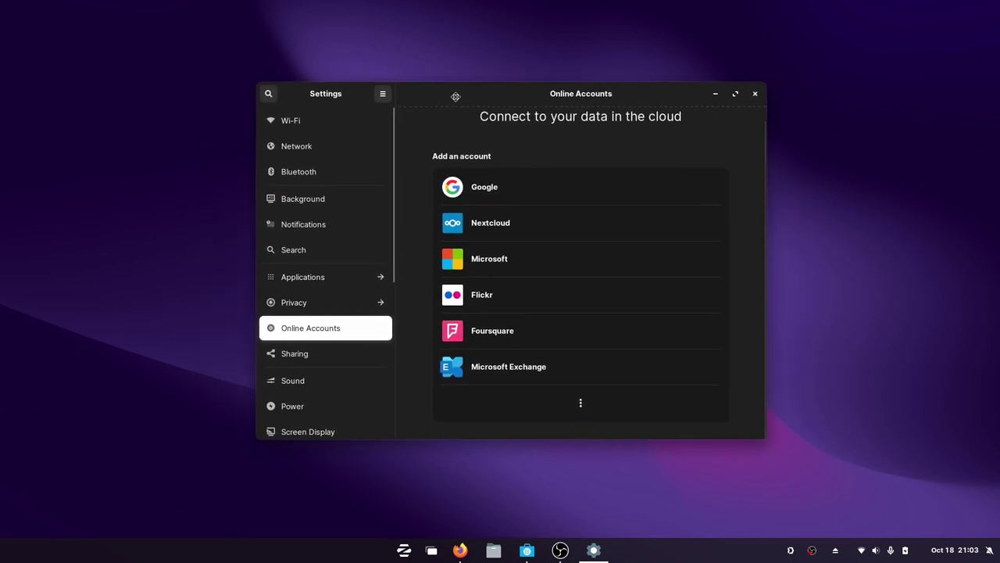
{"action": "scroll", "coordinate": [582, 328], "scroll_direction": "up", "scroll_amount": 1}
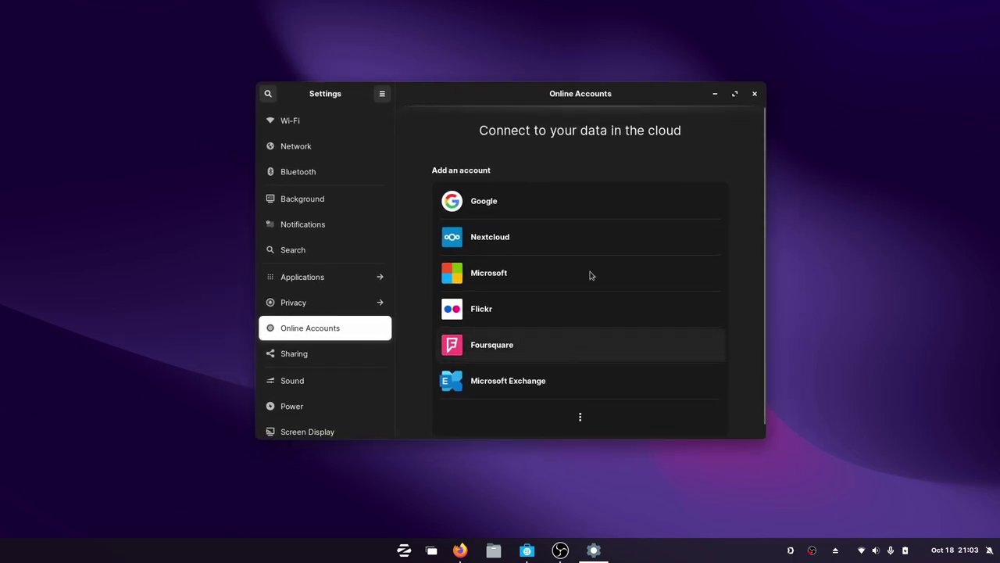
Step: Close Settings and bring the Firefox window back to the front
{"action": "left_click", "coordinate": [755, 94]}
{"action": "mouse_move", "coordinate": [476, 550]}
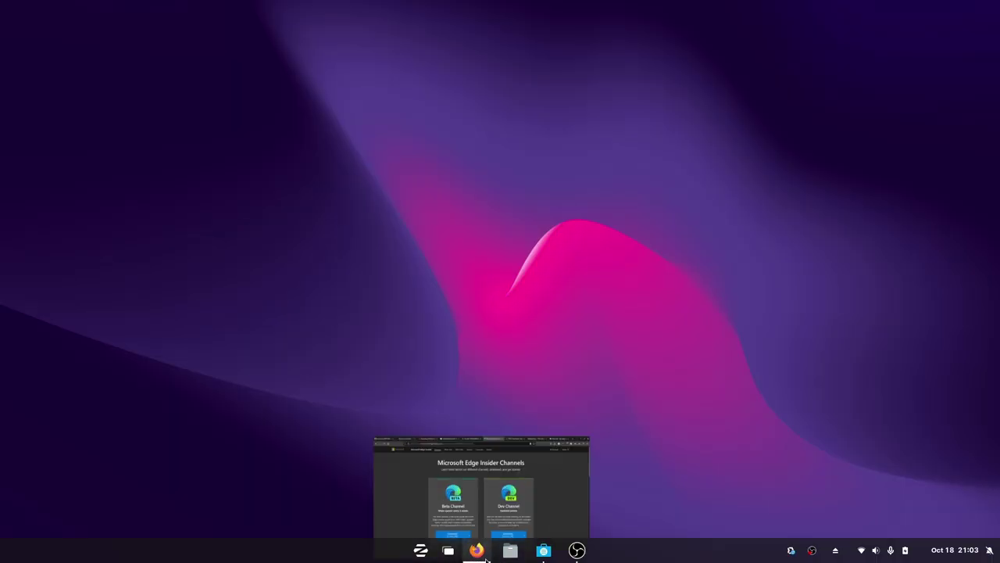
{"action": "left_click", "coordinate": [475, 489]}
Step: Scroll through the getmailspring.com features and Pro pricing in the Mailspring tab
{"action": "left_click", "coordinate": [772, 9]}
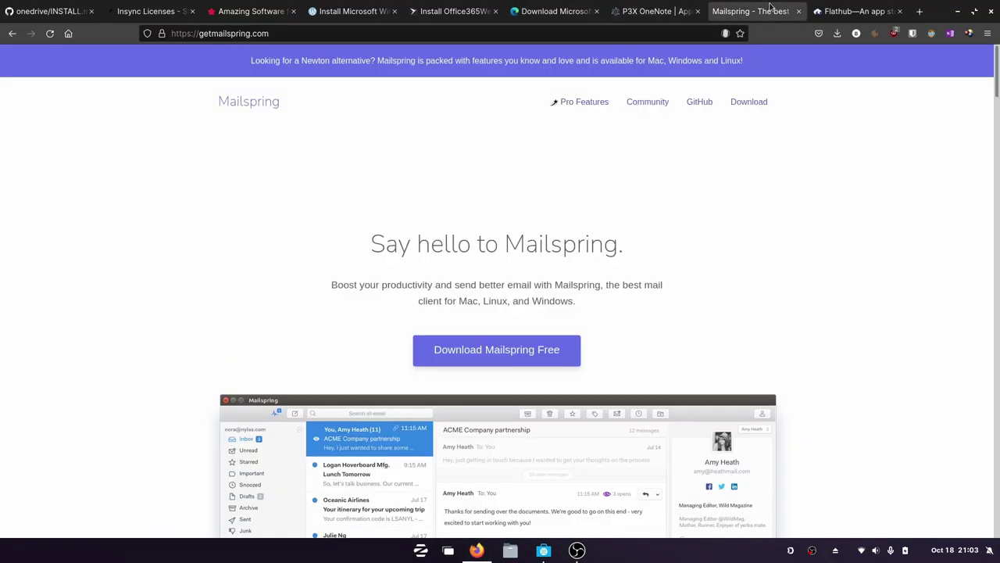
{"action": "scroll", "coordinate": [762, 281], "scroll_direction": "down", "scroll_amount": 3}
{"action": "scroll", "coordinate": [762, 283], "scroll_direction": "down", "scroll_amount": 4}
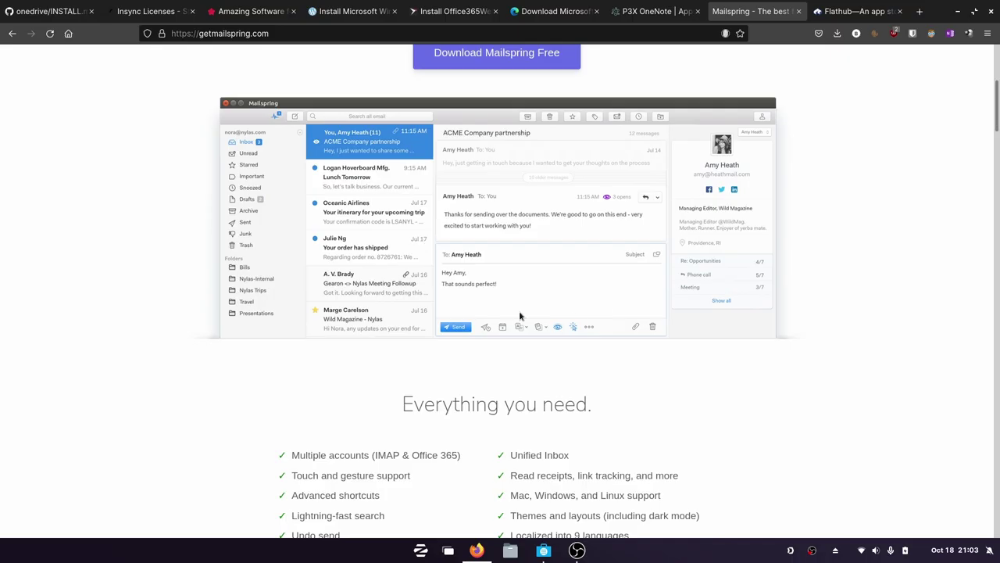
{"action": "scroll", "coordinate": [675, 225], "scroll_direction": "down", "scroll_amount": 3}
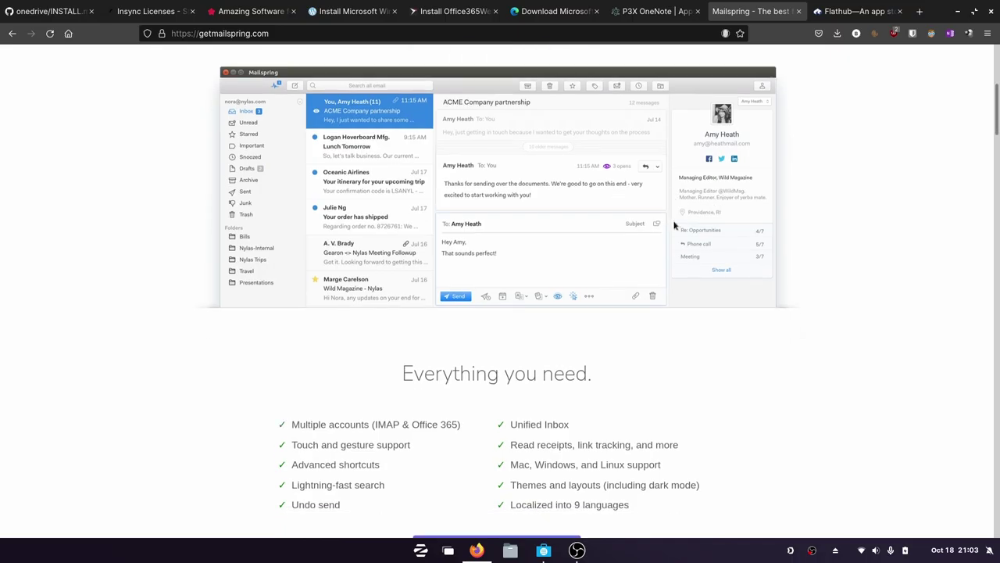
{"action": "scroll", "coordinate": [674, 225], "scroll_direction": "down", "scroll_amount": 10}
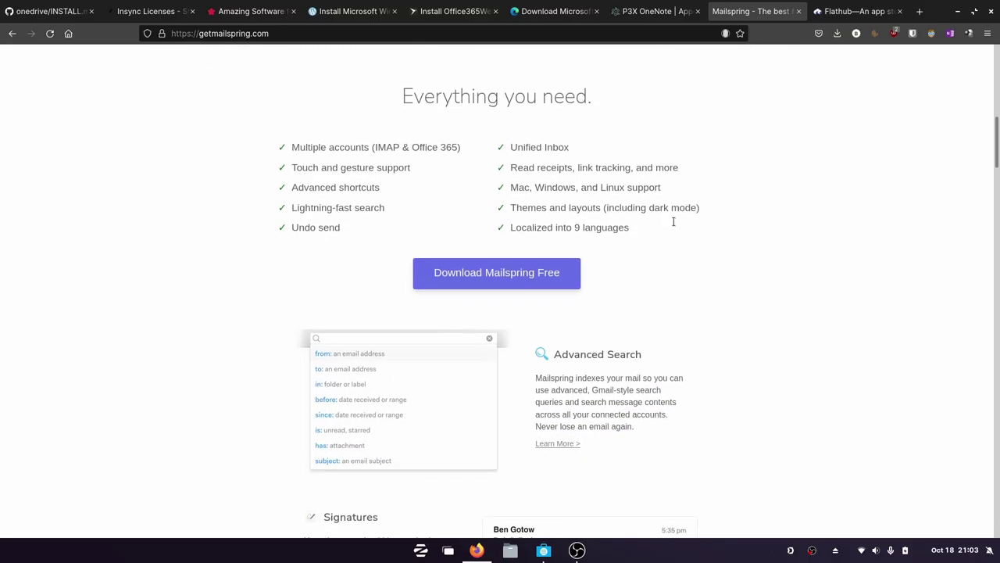
{"action": "scroll", "coordinate": [844, 241], "scroll_direction": "down", "scroll_amount": 10}
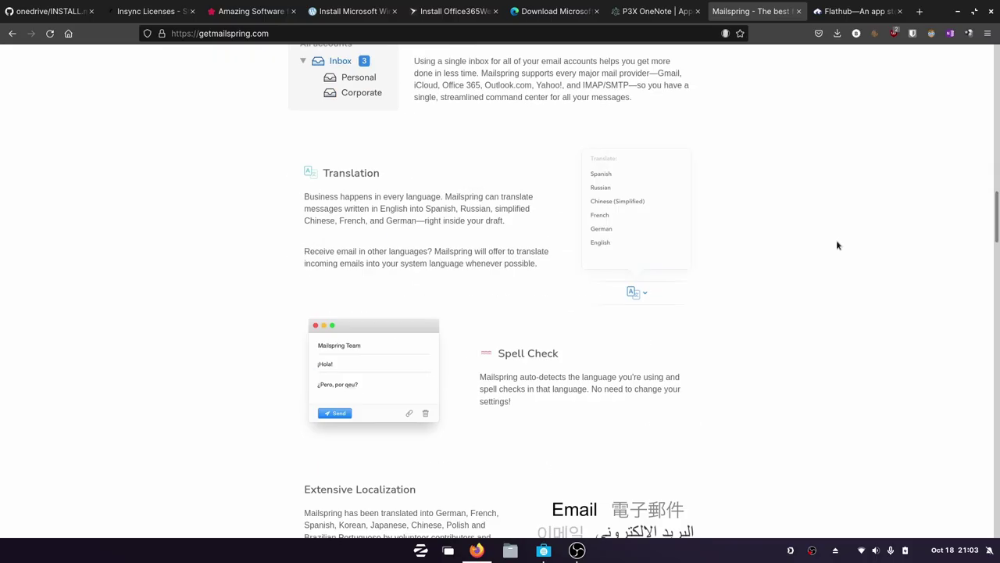
{"action": "scroll", "coordinate": [837, 245], "scroll_direction": "up", "scroll_amount": 3}
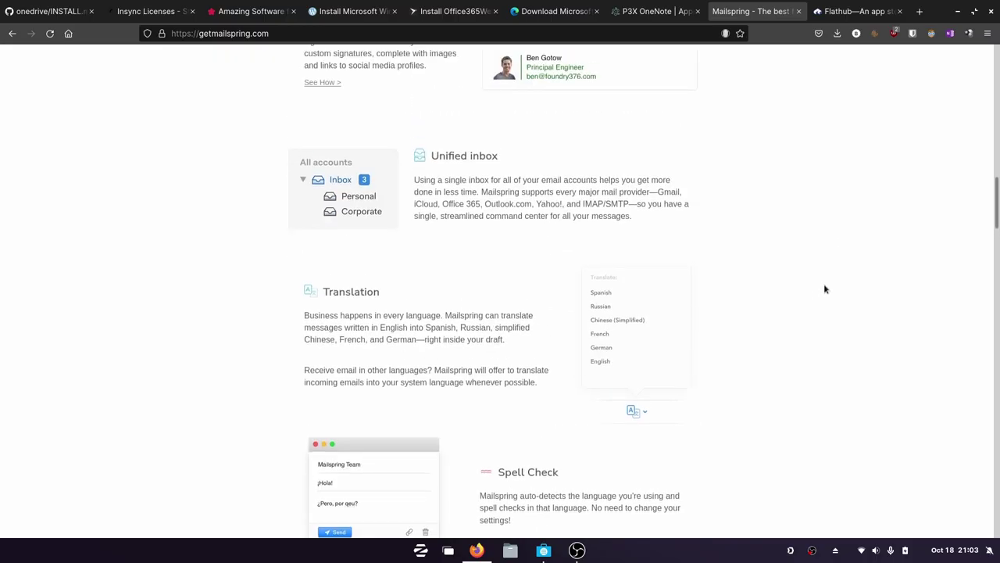
{"action": "scroll", "coordinate": [824, 289], "scroll_direction": "down", "scroll_amount": 10}
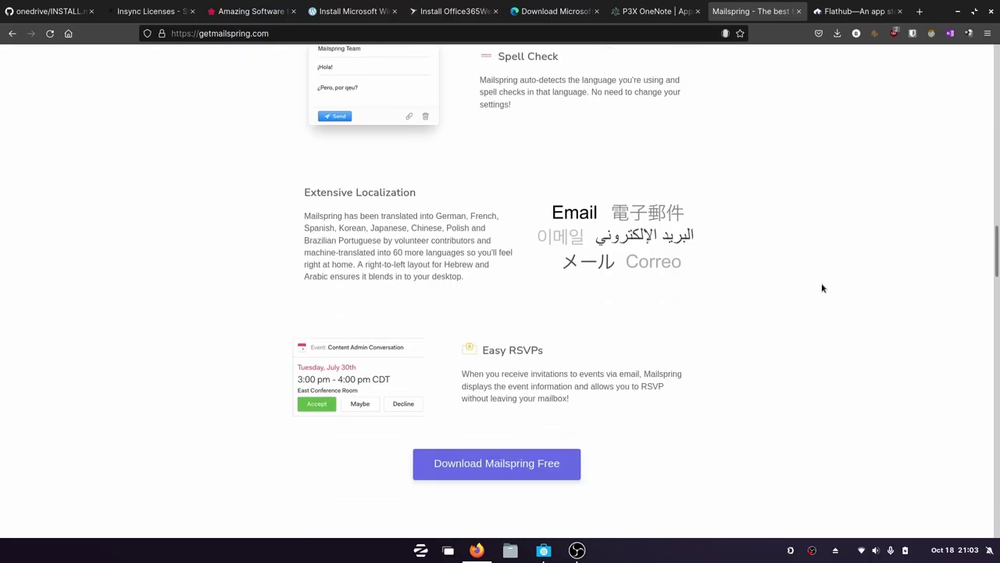
{"action": "scroll", "coordinate": [822, 289], "scroll_direction": "down", "scroll_amount": 10}
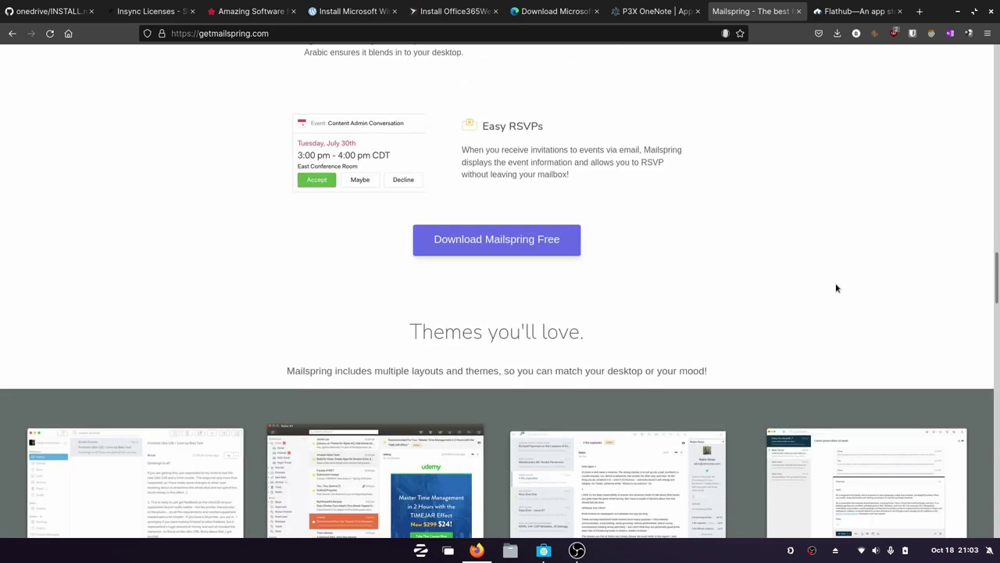
{"action": "scroll", "coordinate": [794, 284], "scroll_direction": "down", "scroll_amount": 4}
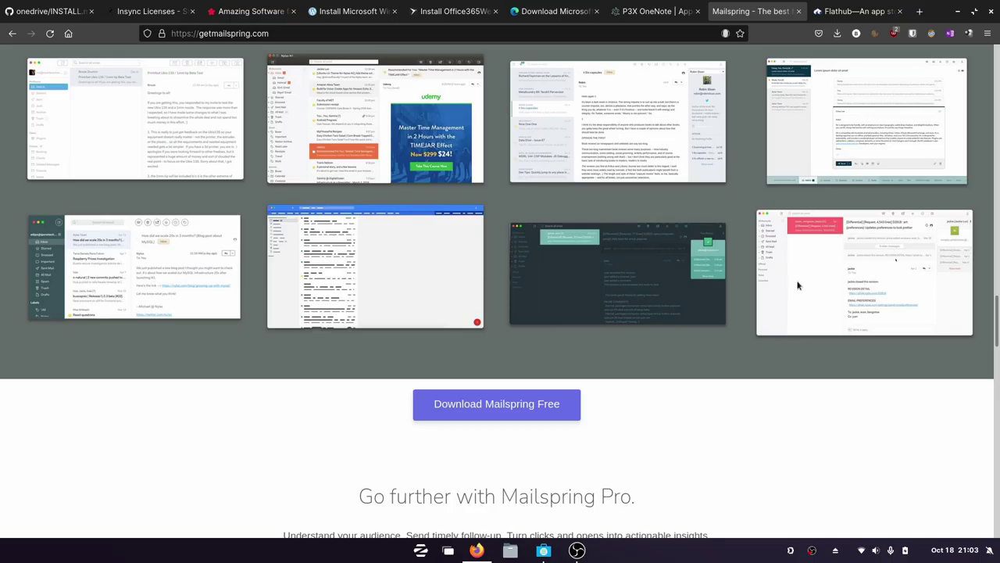
{"action": "scroll", "coordinate": [797, 285], "scroll_direction": "down", "scroll_amount": 7}
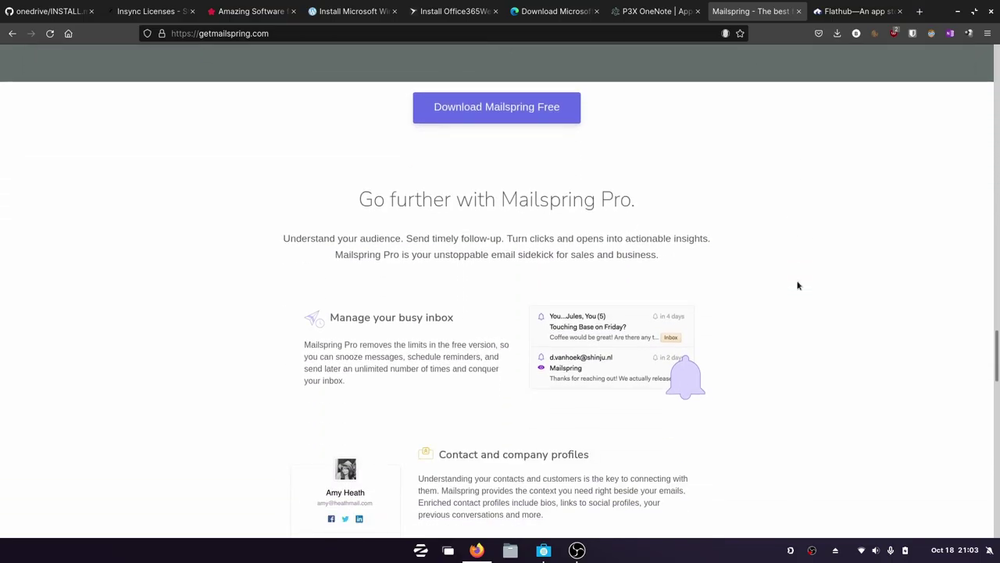
{"action": "scroll", "coordinate": [797, 286], "scroll_direction": "down", "scroll_amount": 4}
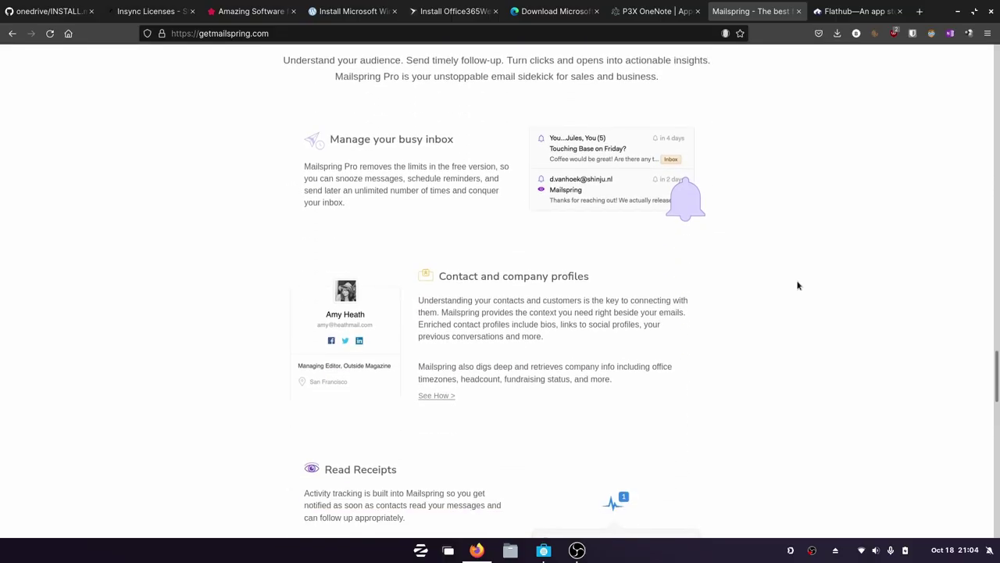
{"action": "scroll", "coordinate": [798, 285], "scroll_direction": "down", "scroll_amount": 7}
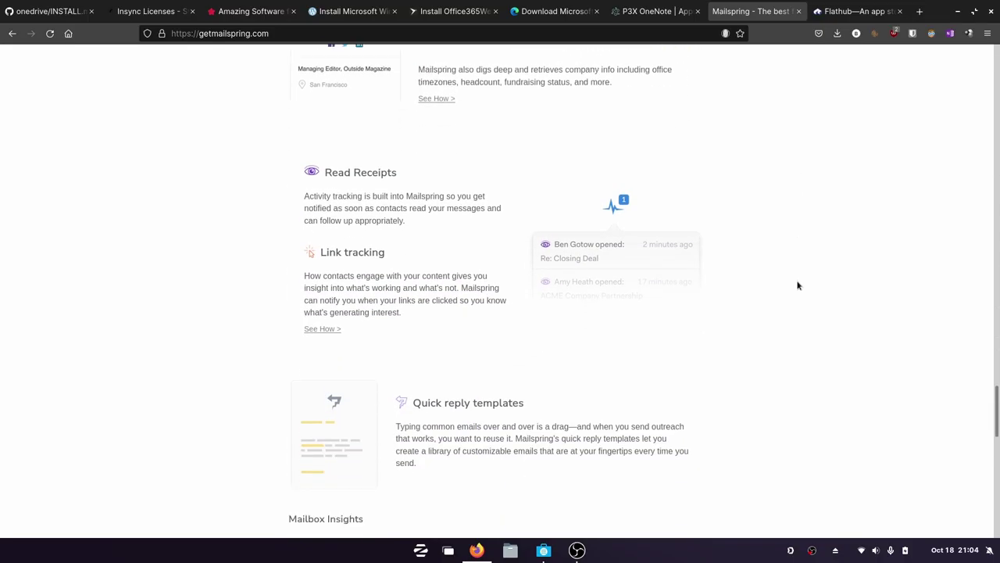
{"action": "scroll", "coordinate": [795, 286], "scroll_direction": "down", "scroll_amount": 7}
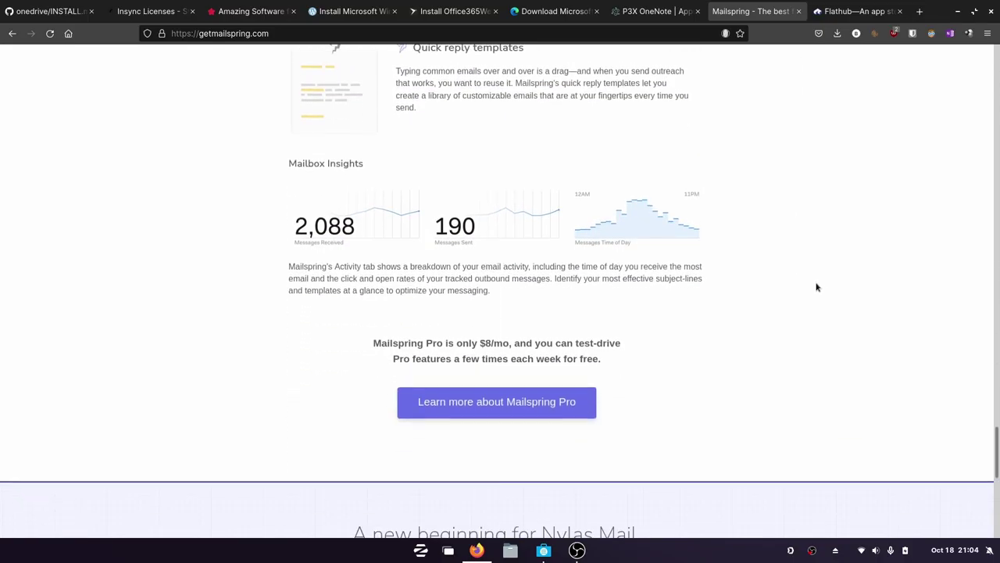
{"action": "left_click_drag", "start_coordinate": [997, 445], "coordinate": [884, 237]}
Step: Read through the P3X OneNote listing on the Electron apps page, then minimize Firefox
{"action": "left_click", "coordinate": [648, 12]}
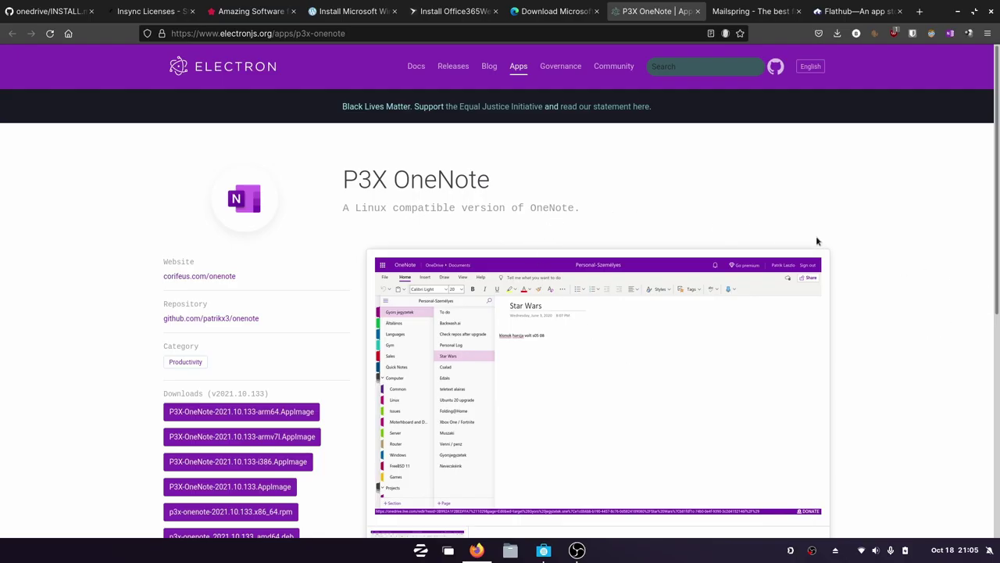
{"action": "scroll", "coordinate": [886, 262], "scroll_direction": "down", "scroll_amount": 1}
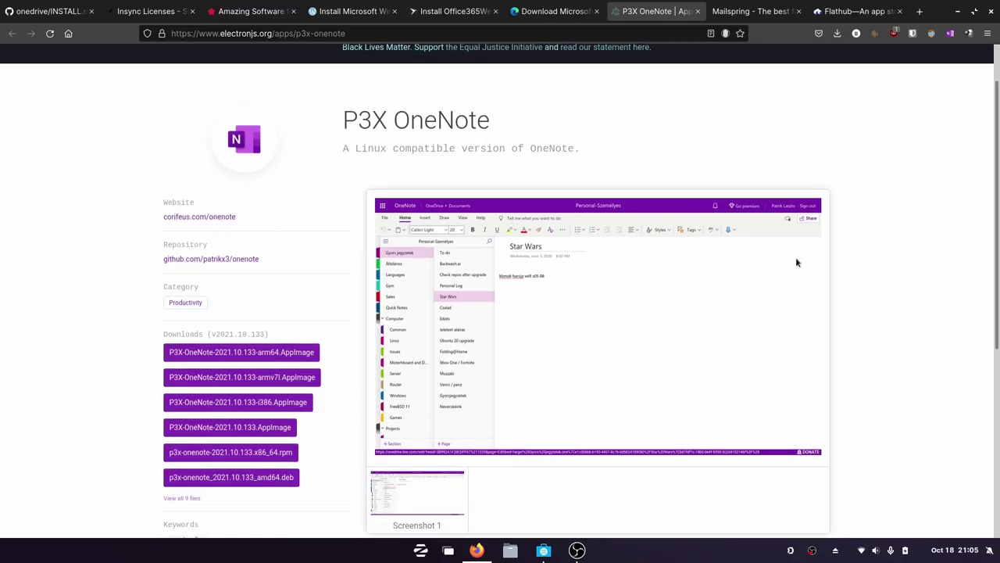
{"action": "scroll", "coordinate": [859, 266], "scroll_direction": "down", "scroll_amount": 2}
{"action": "scroll", "coordinate": [895, 276], "scroll_direction": "up", "scroll_amount": 3}
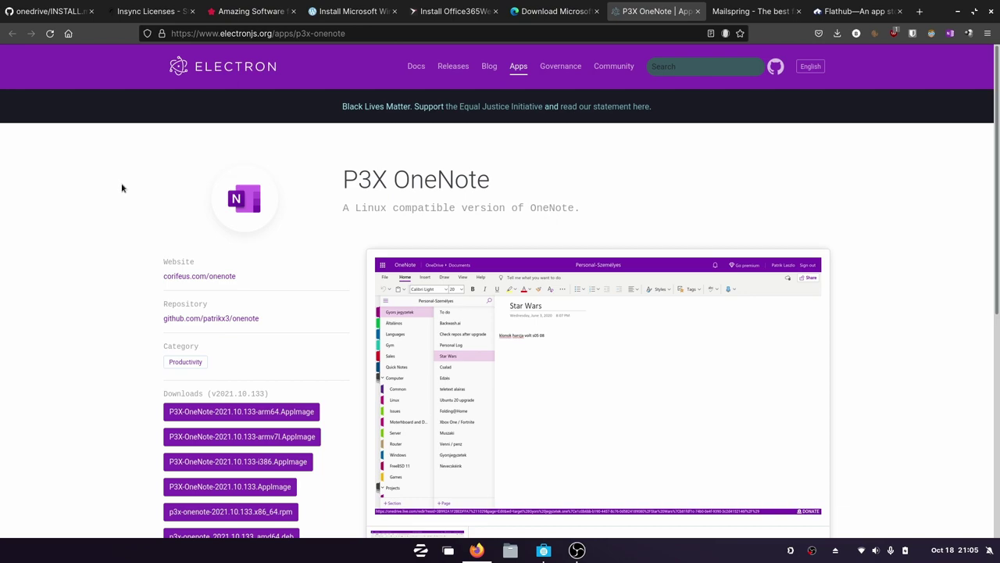
{"action": "scroll", "coordinate": [122, 188], "scroll_direction": "down", "scroll_amount": 2}
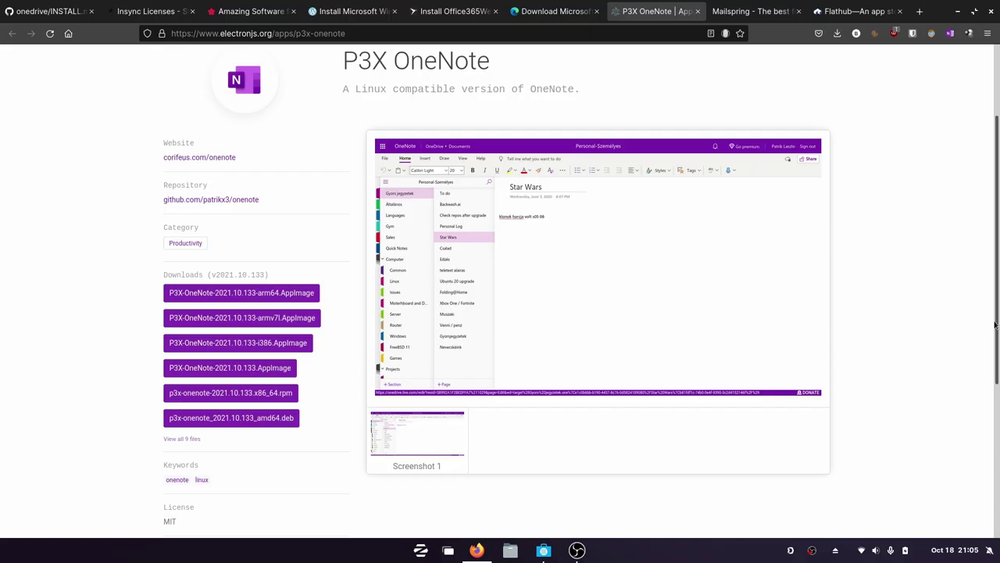
{"action": "left_click_drag", "start_coordinate": [995, 324], "coordinate": [688, 251]}
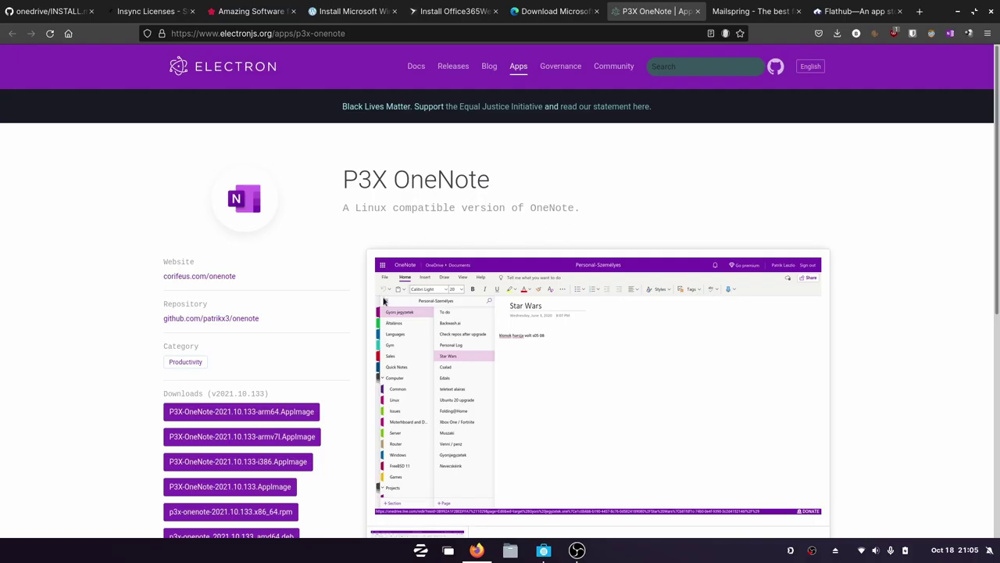
{"action": "scroll", "coordinate": [469, 328], "scroll_direction": "down", "scroll_amount": 1}
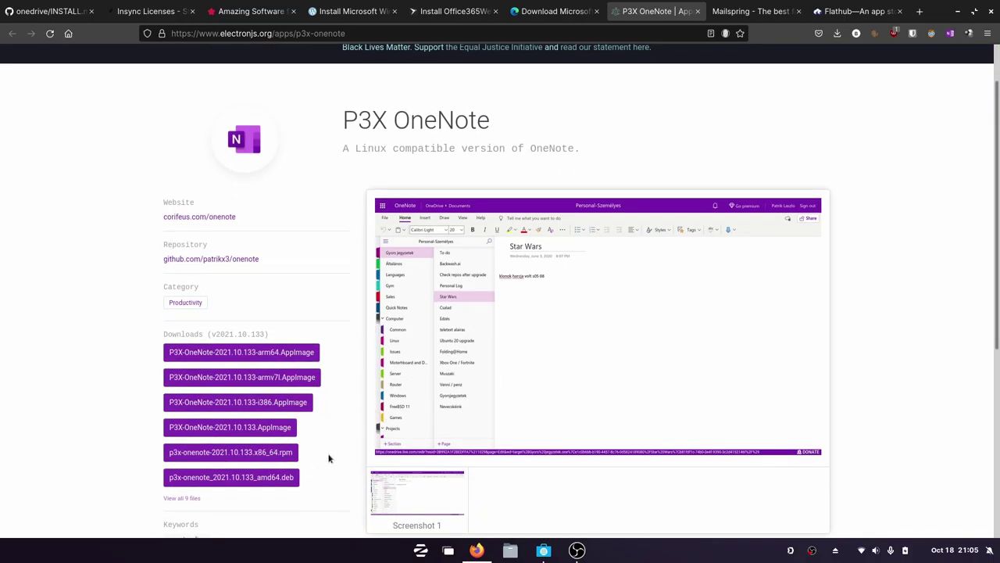
{"action": "scroll", "coordinate": [769, 328], "scroll_direction": "up", "scroll_amount": 1}
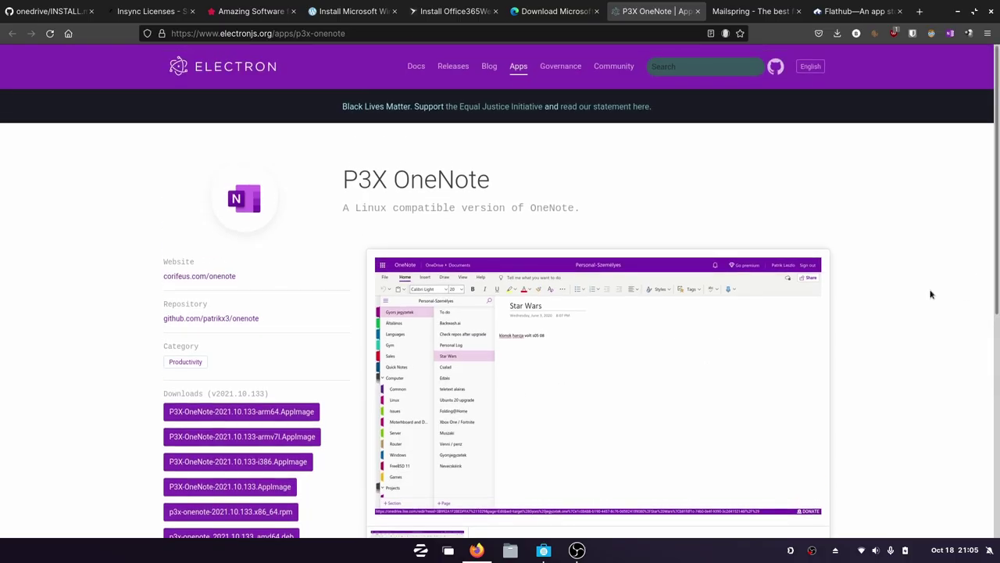
{"action": "left_click", "coordinate": [958, 14]}
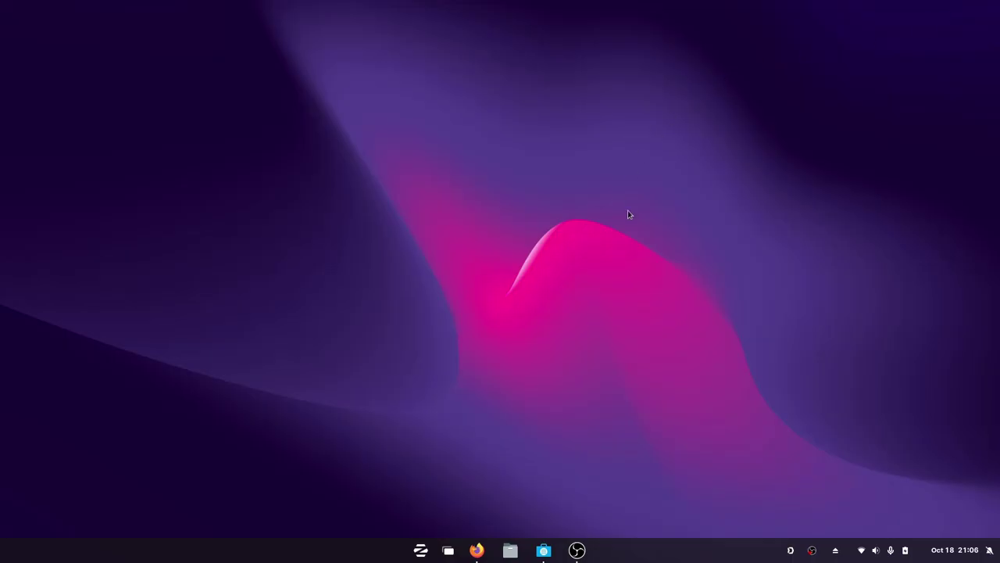
{"action": "left_click", "coordinate": [509, 550]}
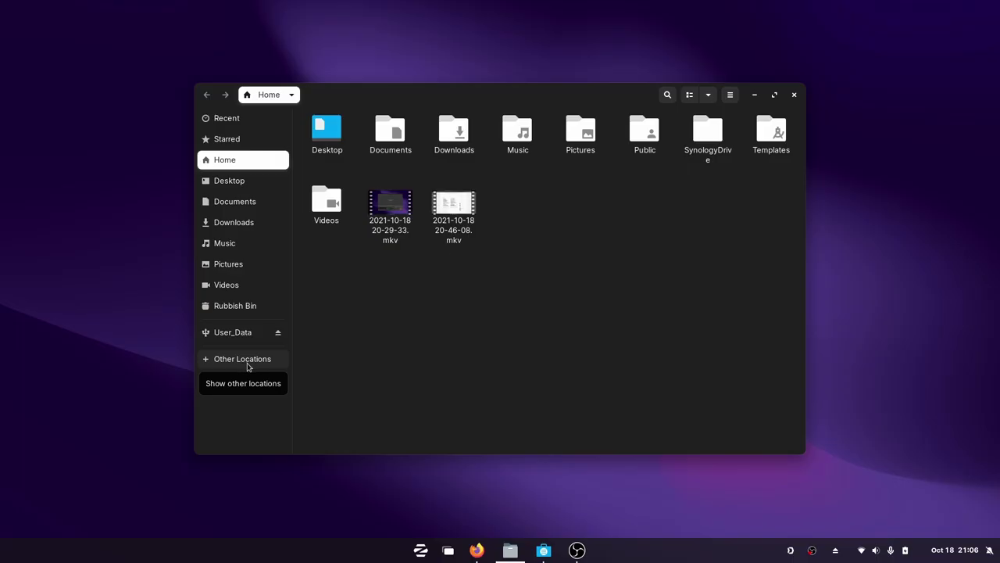
{"action": "left_click", "coordinate": [248, 362]}
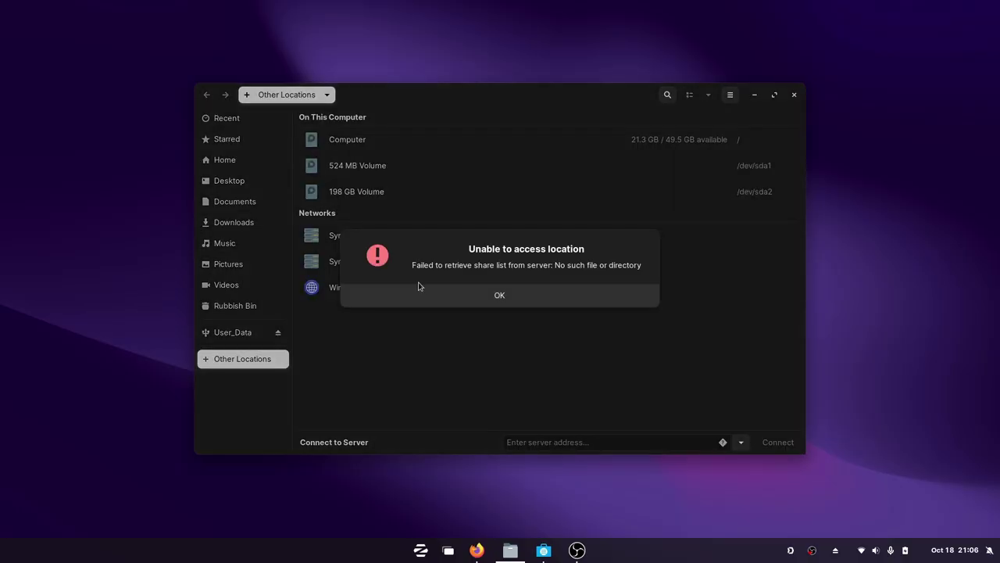
{"action": "left_click", "coordinate": [461, 293]}
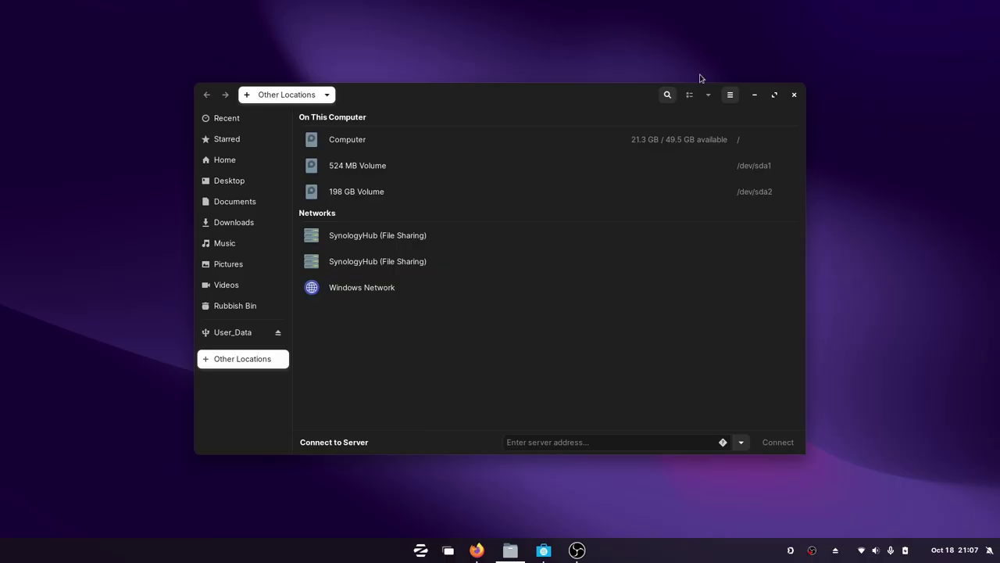
{"action": "left_click", "coordinate": [795, 96]}
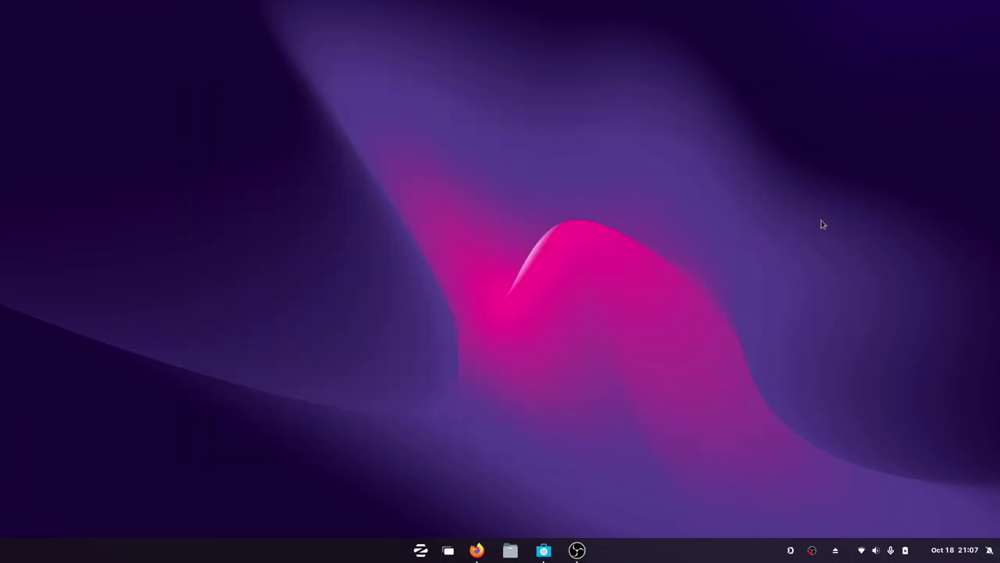
{"action": "left_click", "coordinate": [791, 549]}
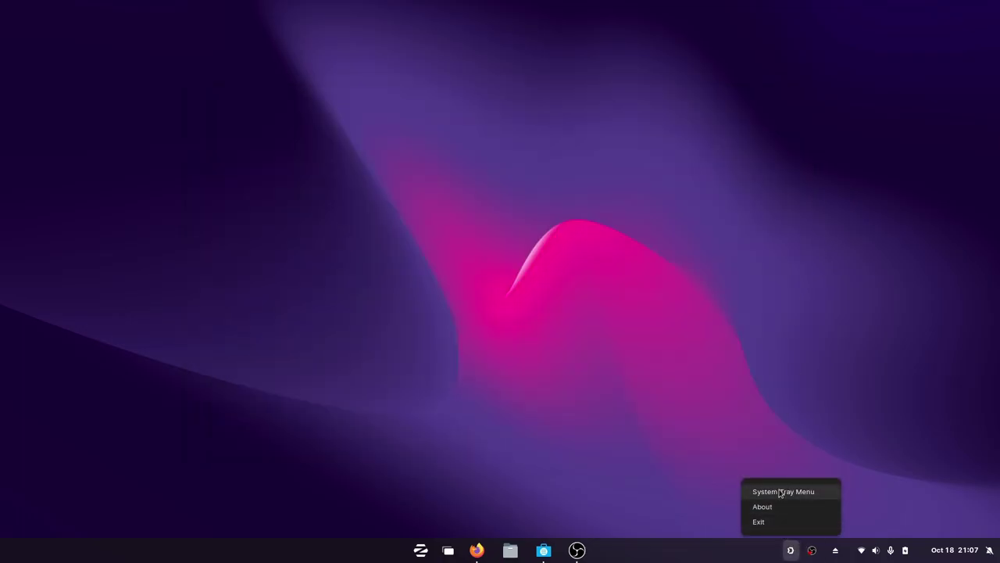
{"action": "left_click", "coordinate": [779, 491]}
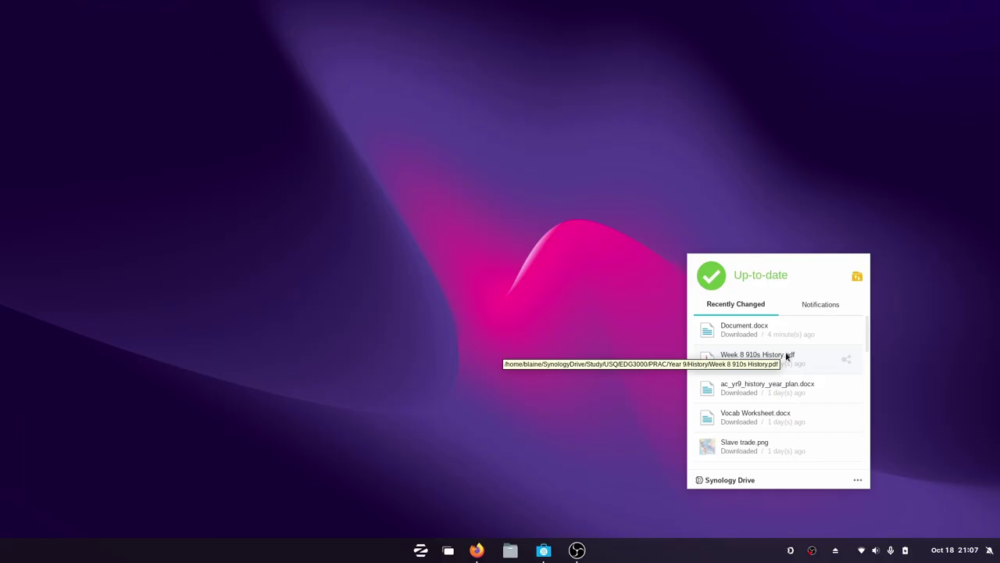
{"action": "left_click", "coordinate": [963, 460]}
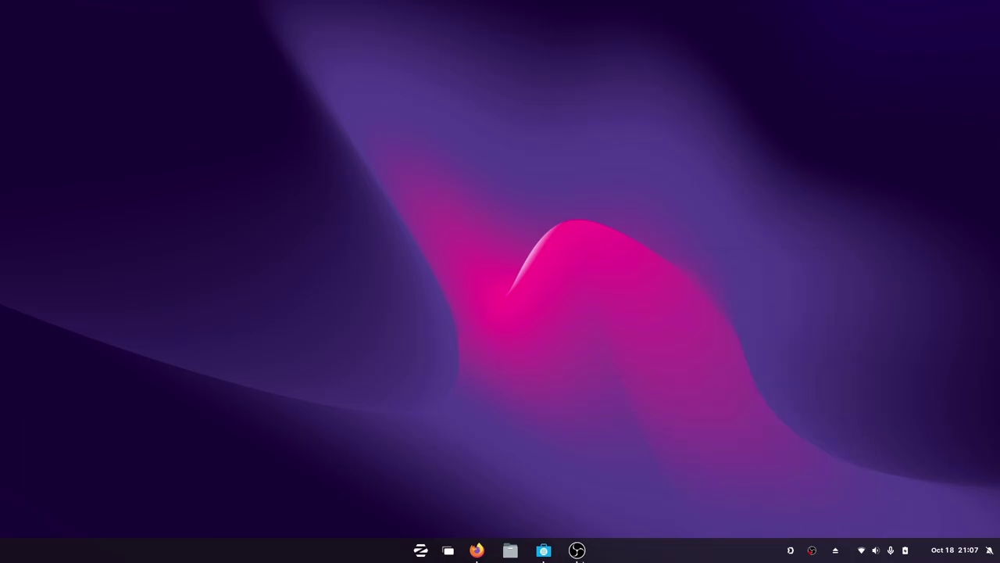
{"action": "left_click", "coordinate": [510, 550]}
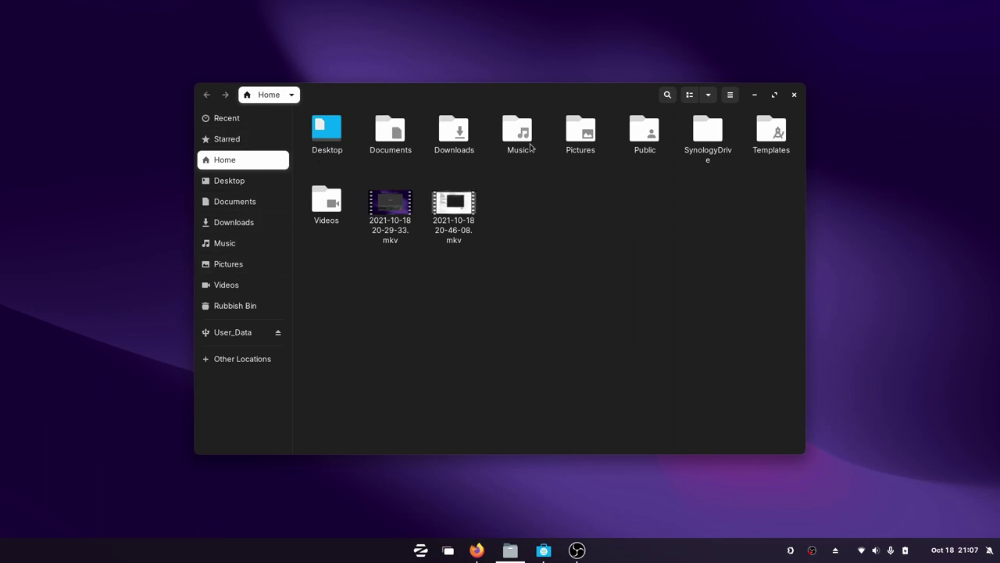
{"action": "double_click", "coordinate": [711, 132]}
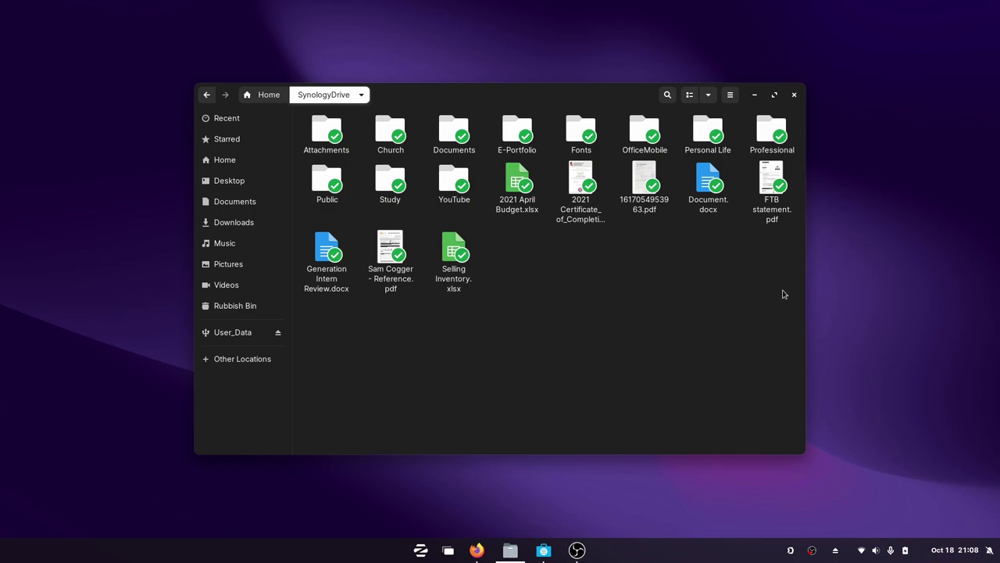
{"action": "left_click", "coordinate": [794, 95]}
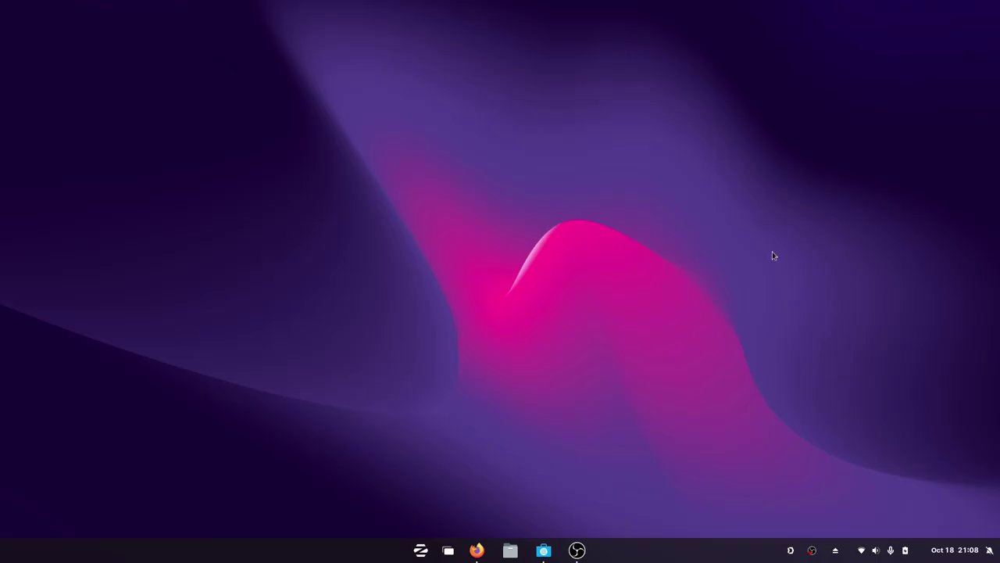